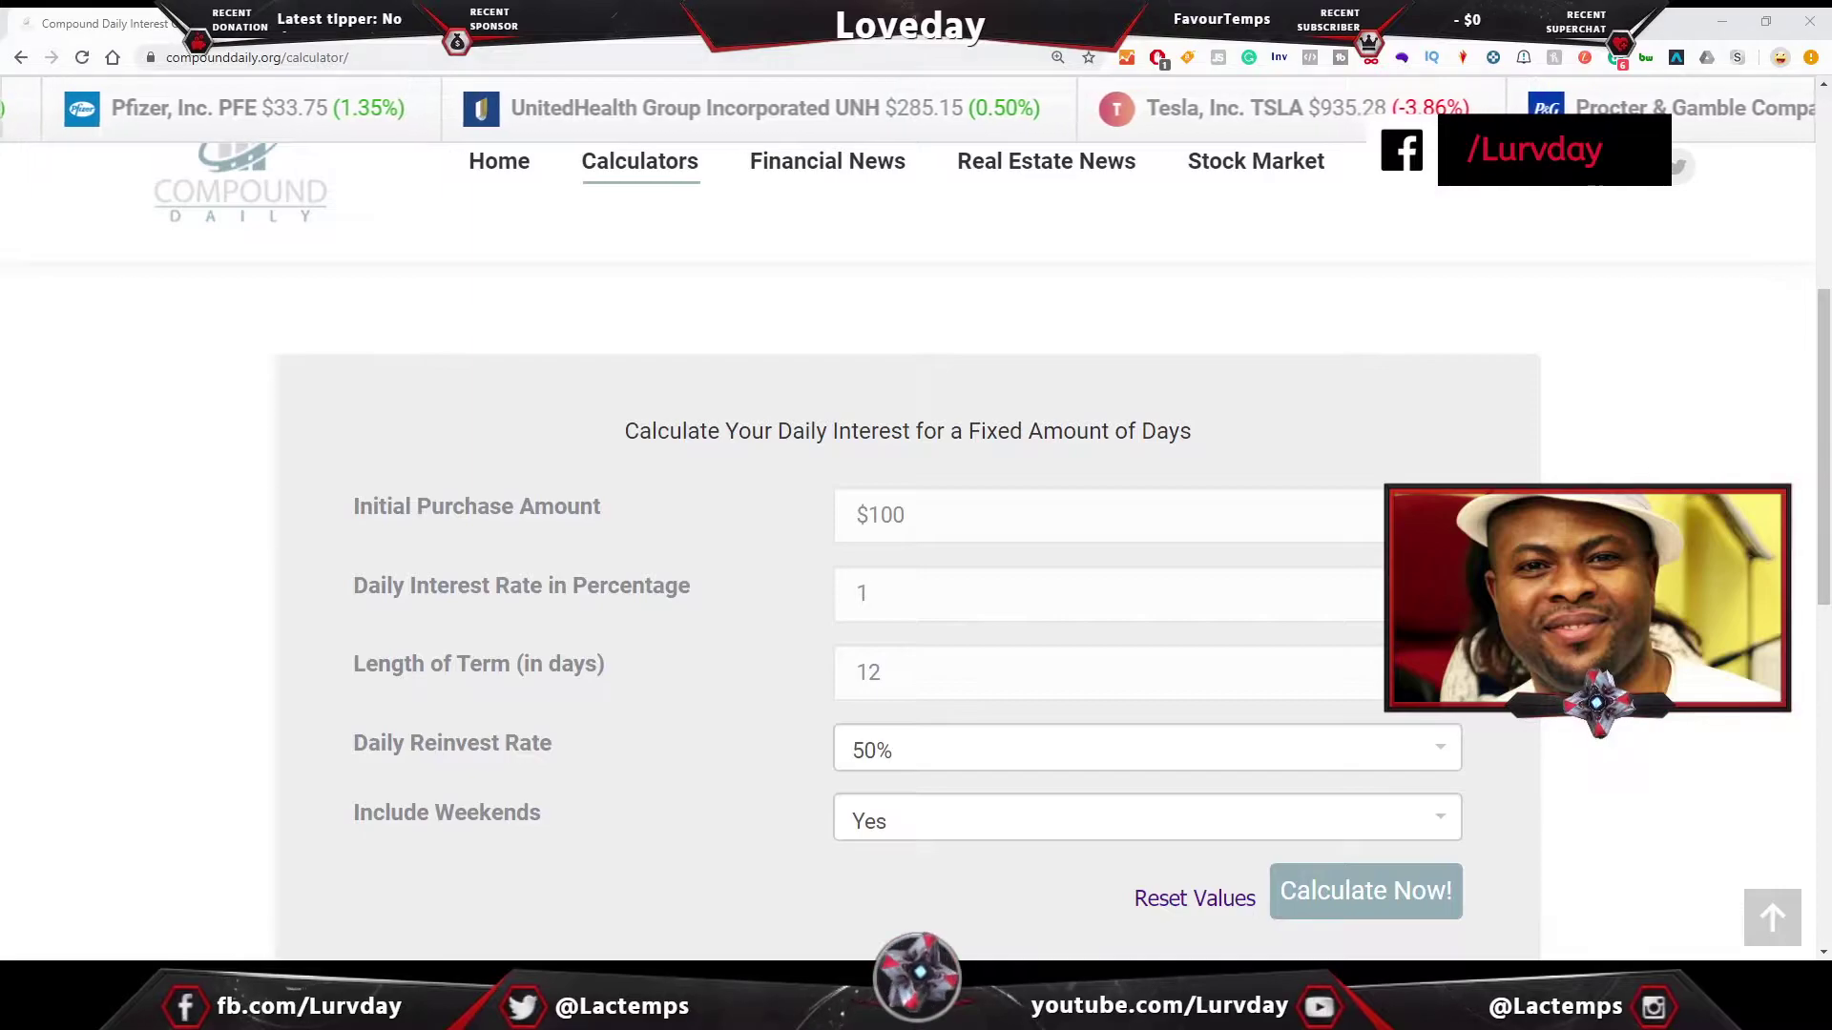
# Step: Enter a 5% daily interest rate and a 90-day term length
pyautogui.click(949, 516)
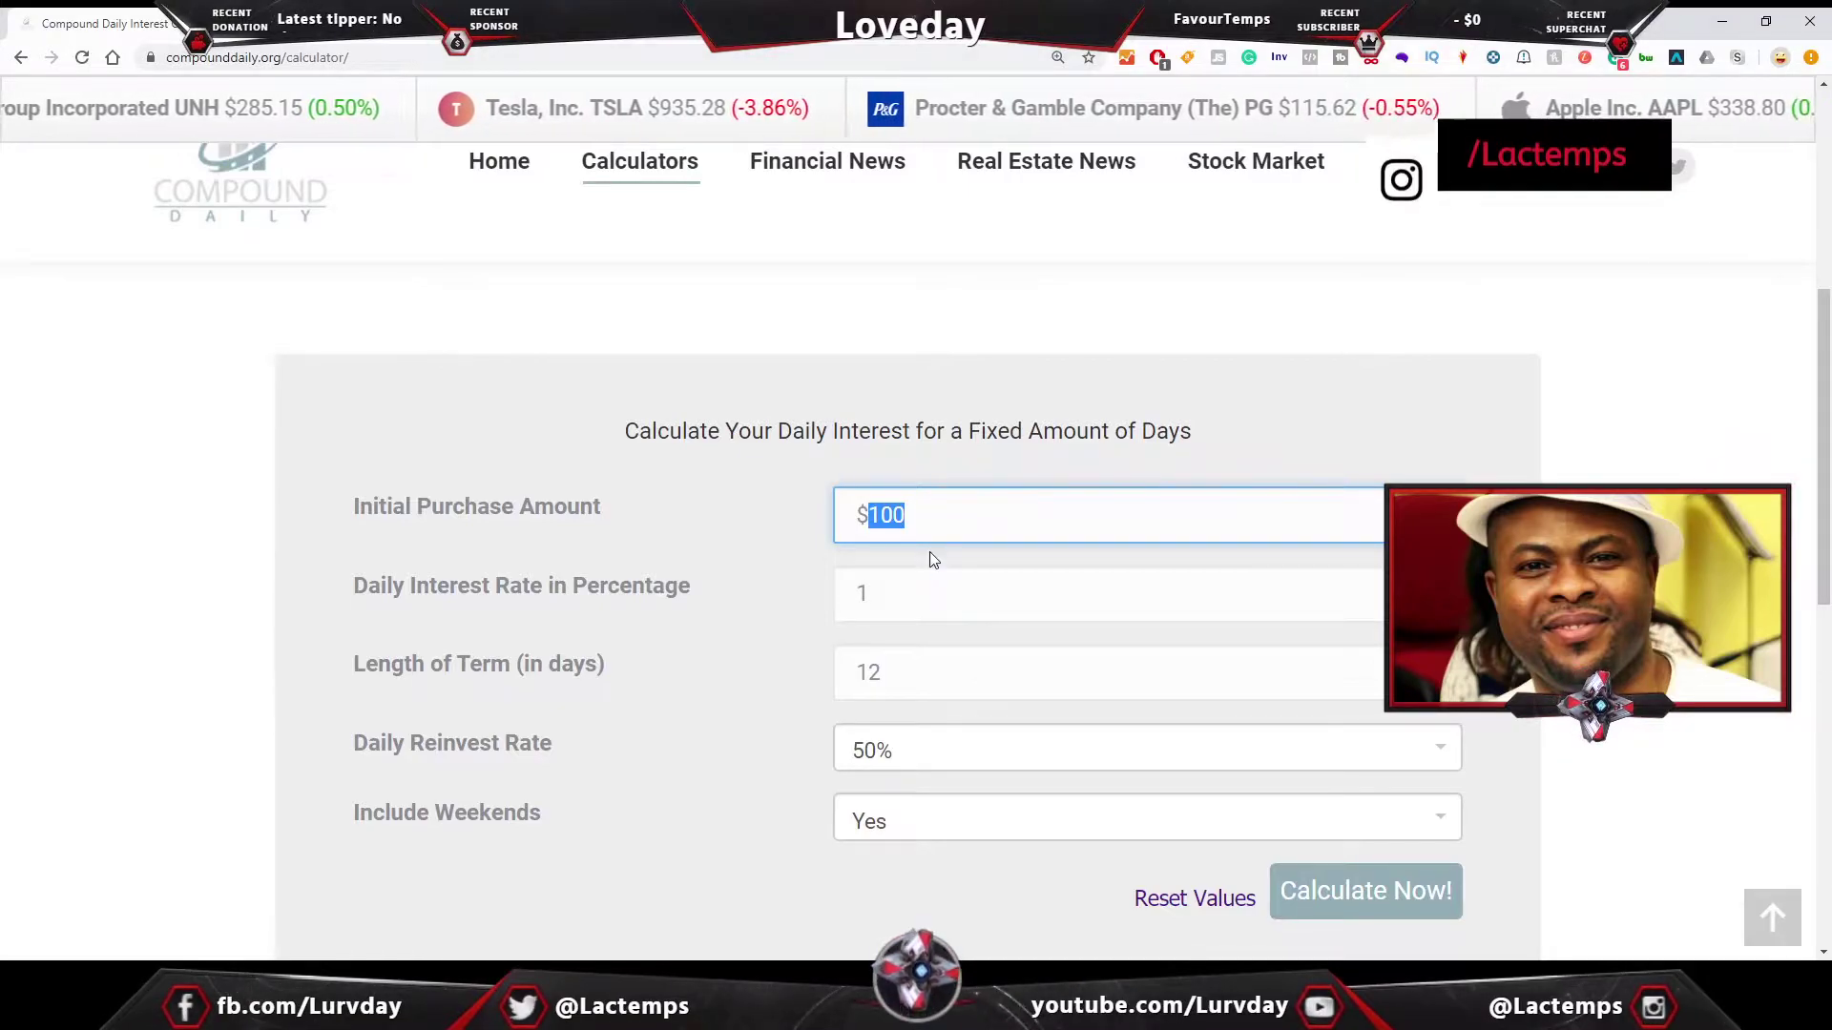
pyautogui.moveTo(933, 596); pyautogui.dragTo(818, 593)
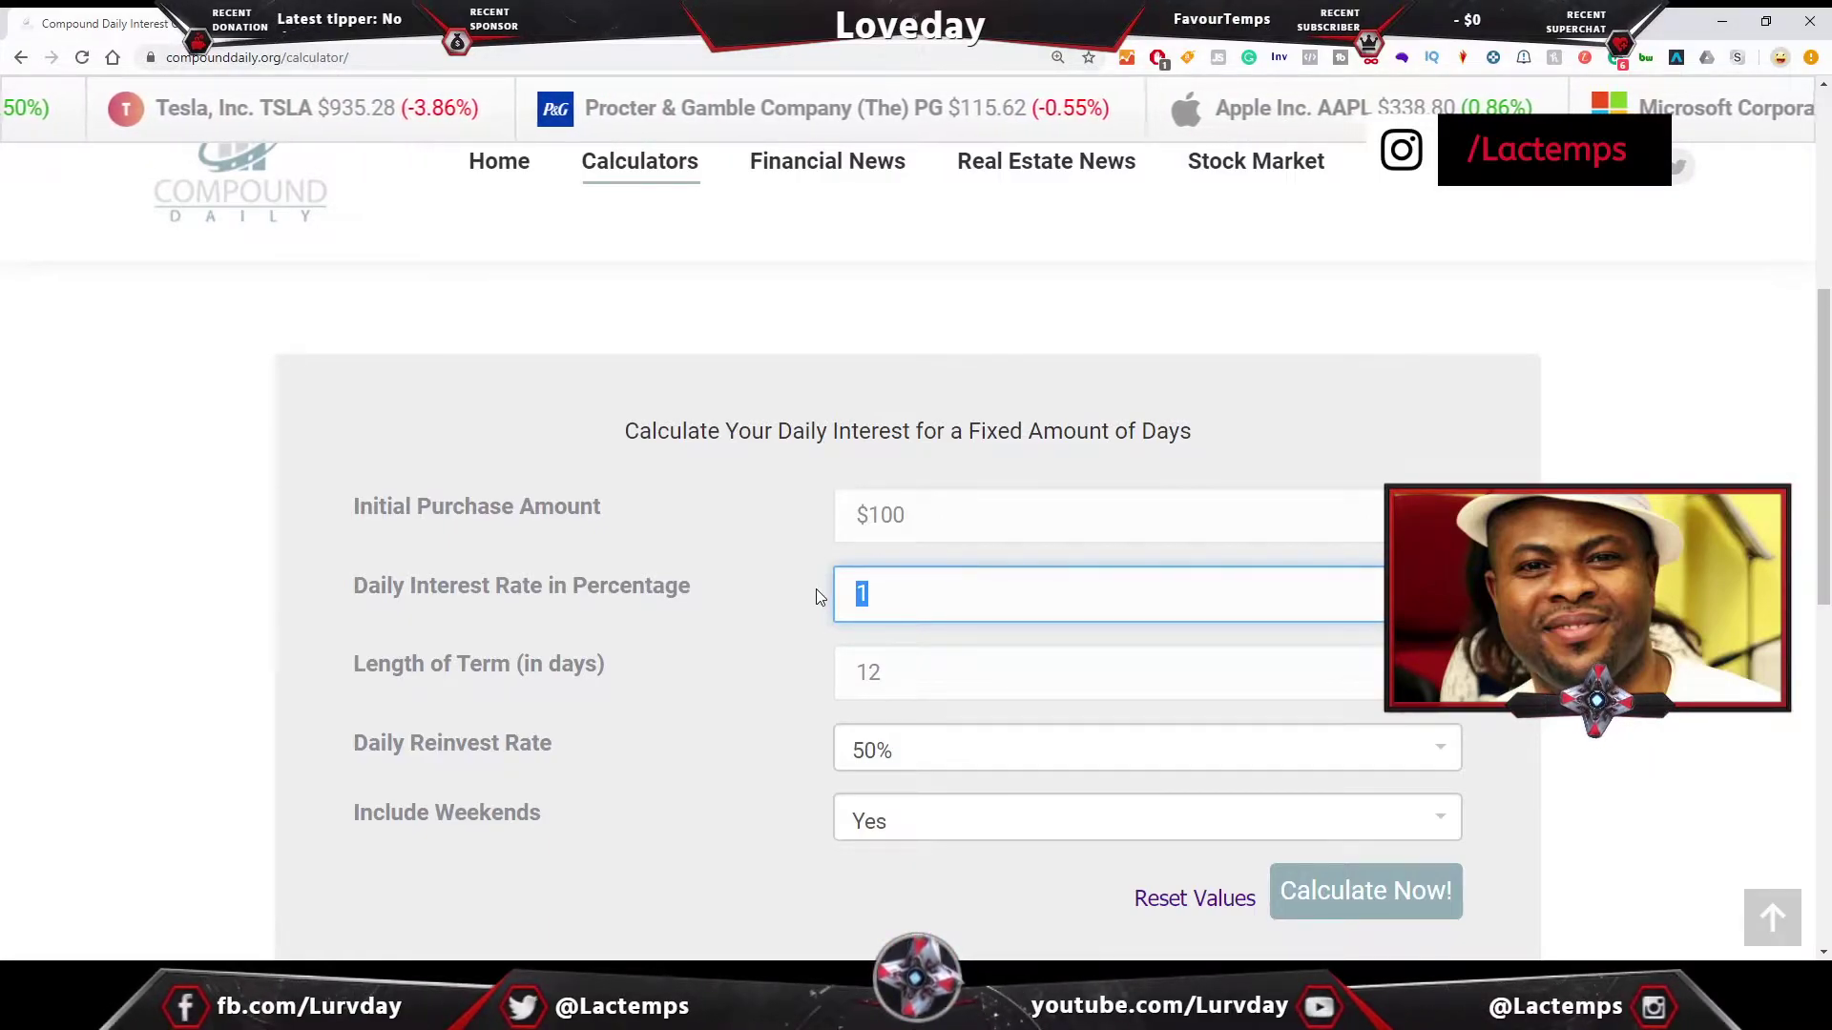
pyautogui.write('90')
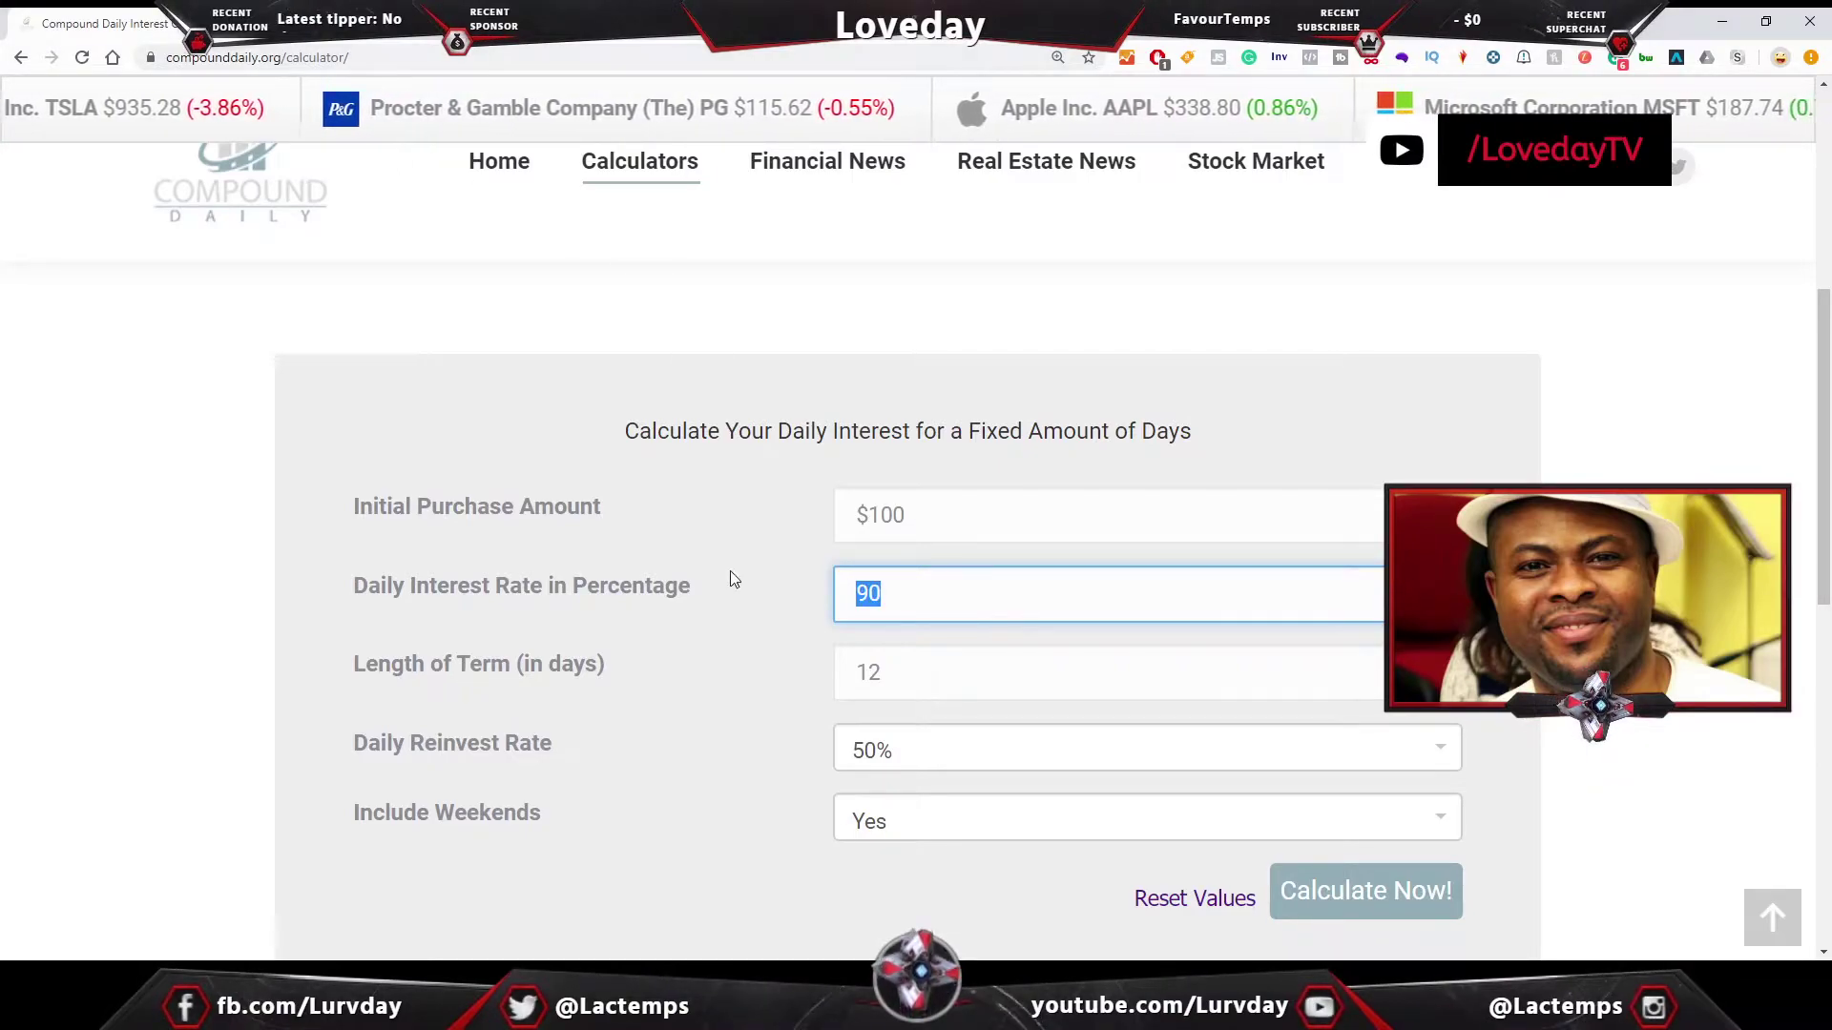
pyautogui.write('5')
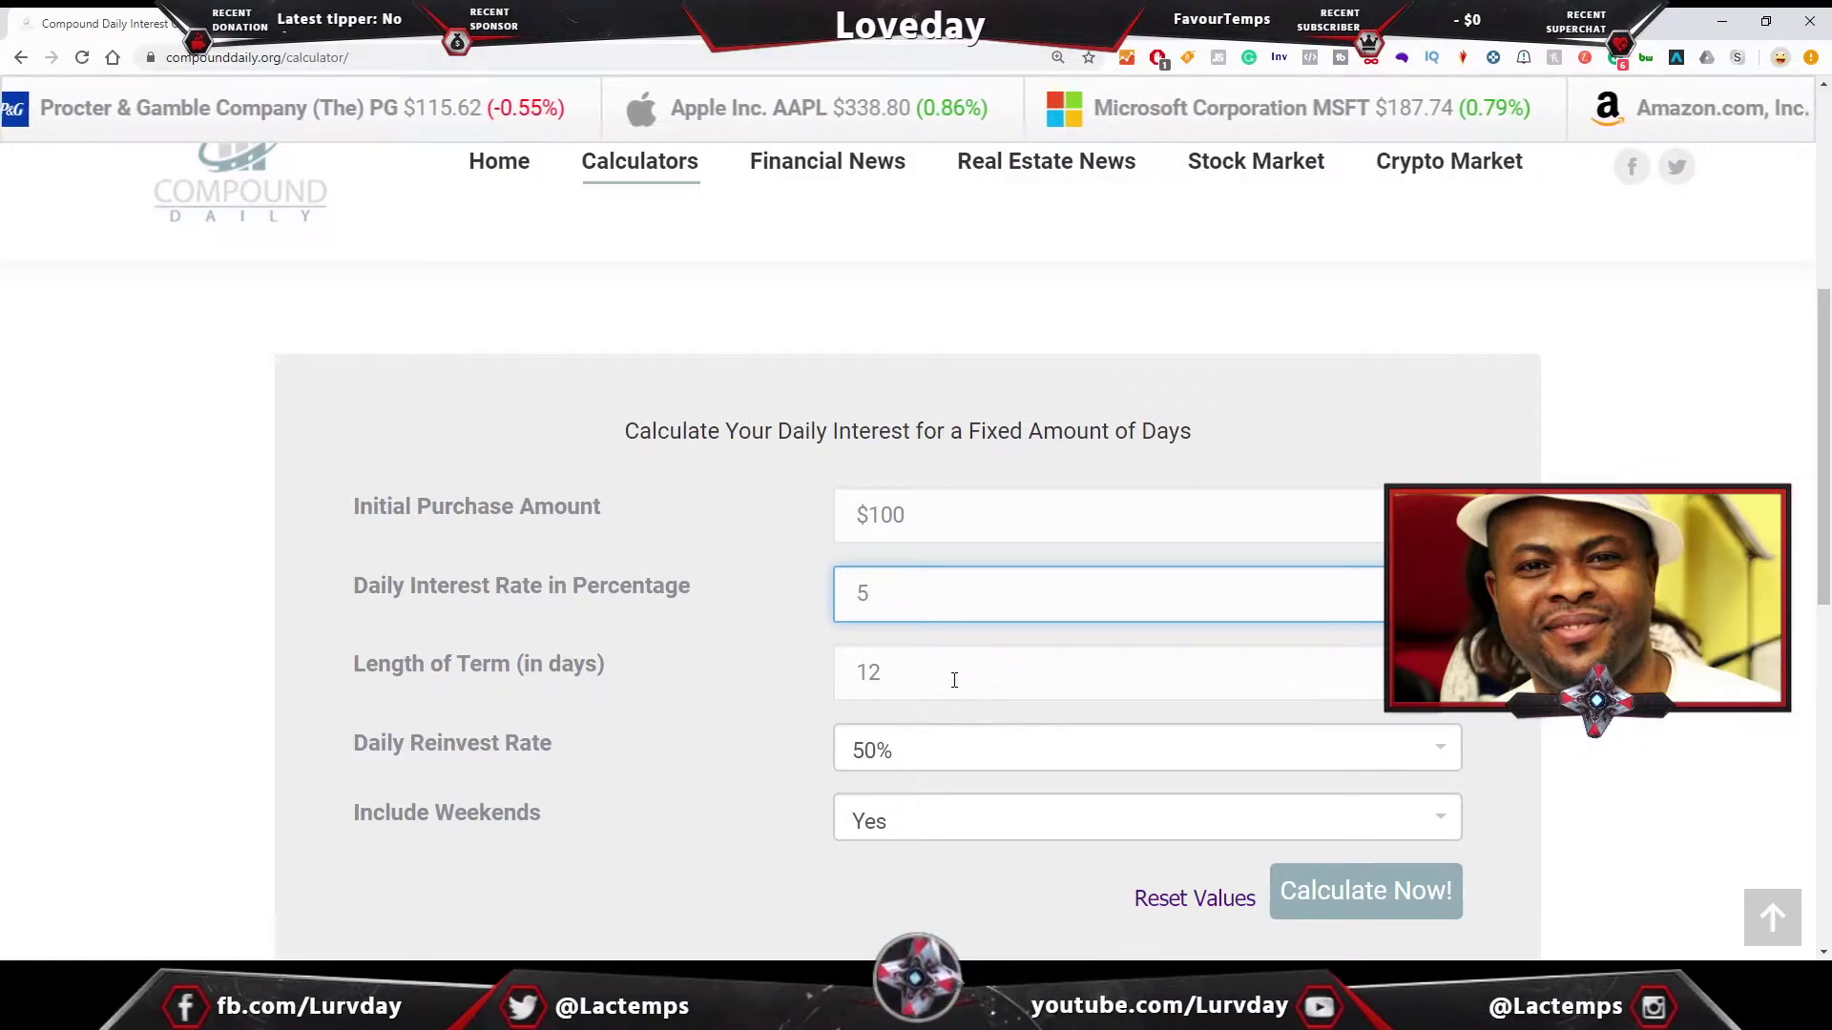
pyautogui.press('Tab')
pyautogui.write('90')
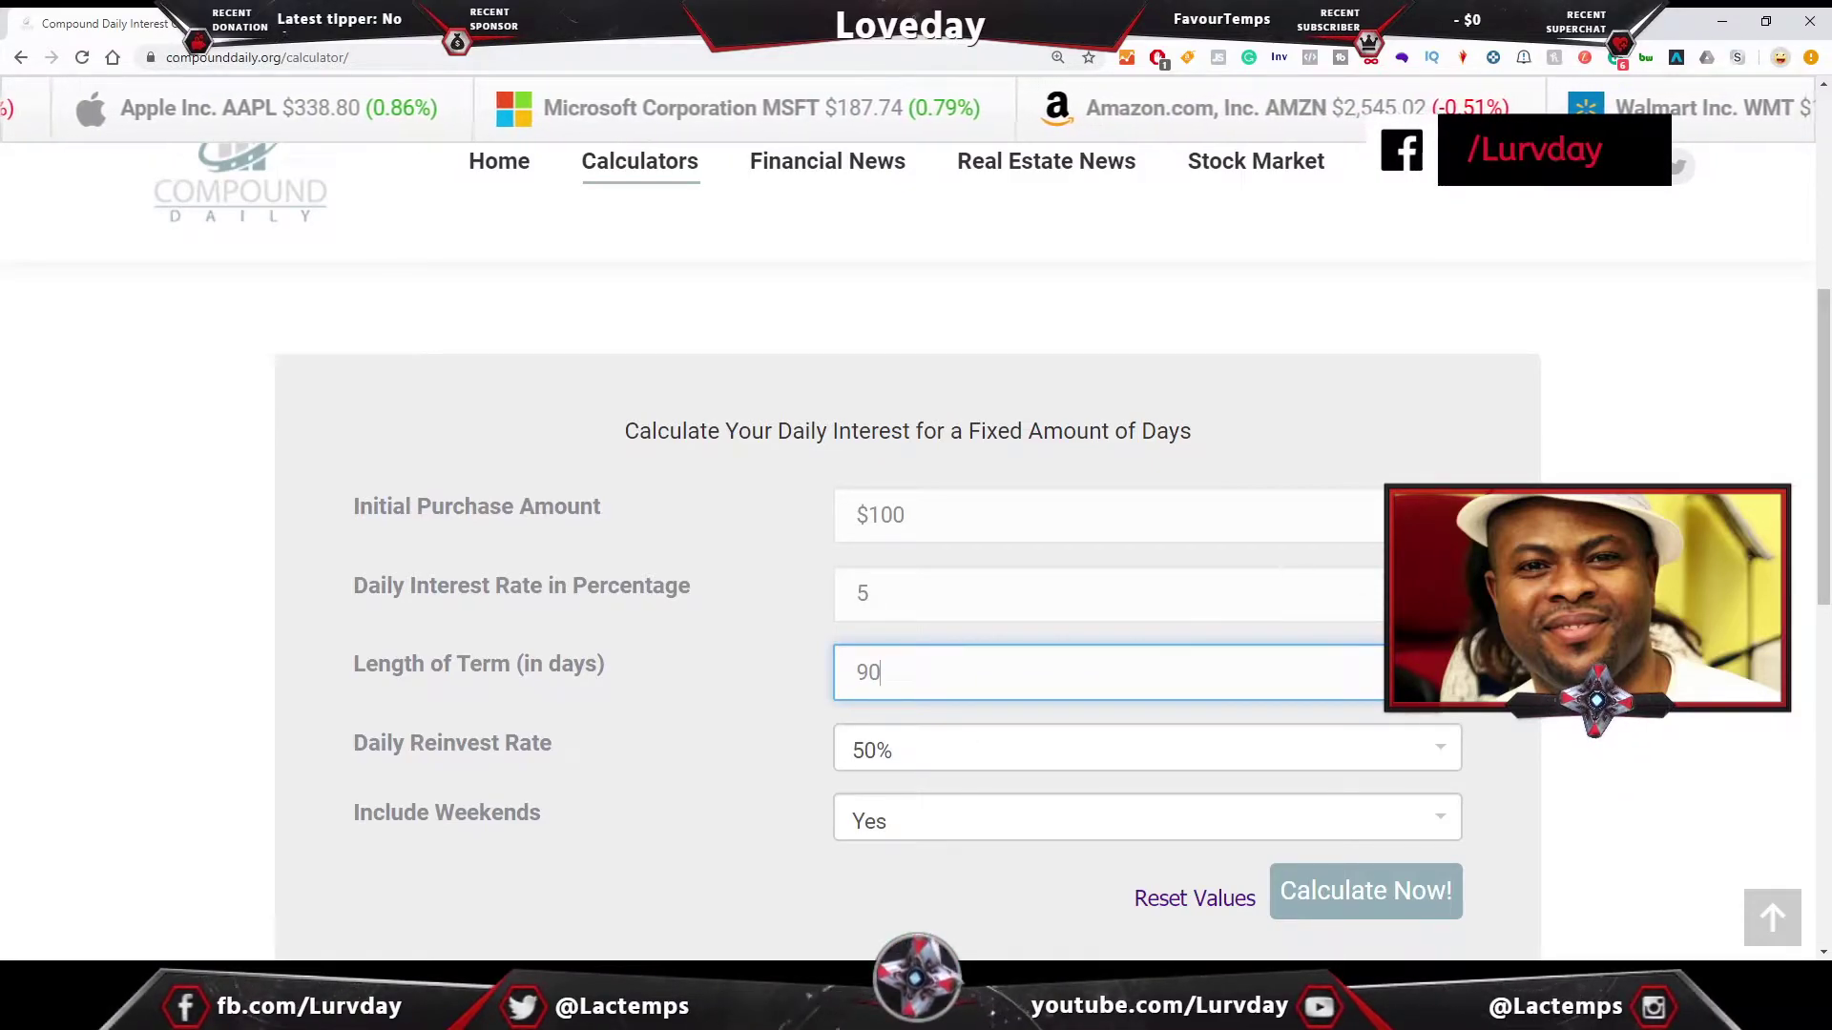
# Step: Choose a 100% daily reinvest rate and exclude weekends
pyautogui.click(1084, 750)
pyautogui.click(1096, 727)
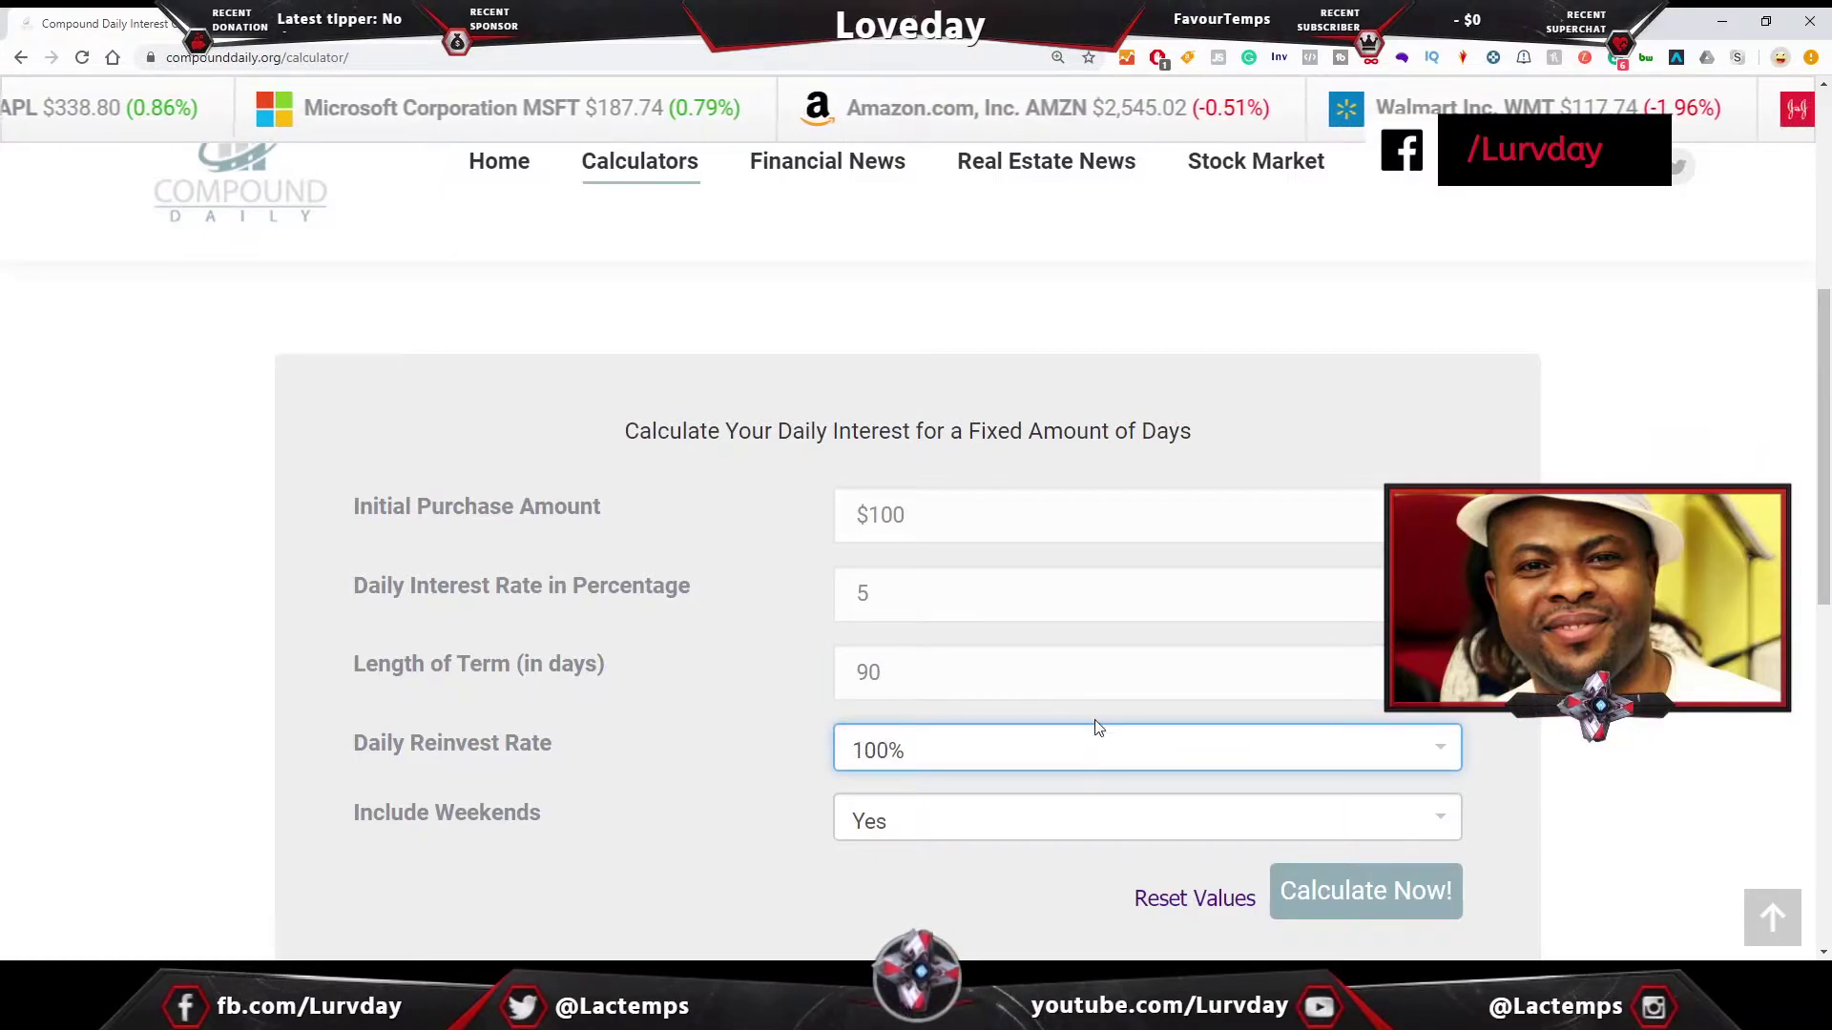
pyautogui.click(1011, 832)
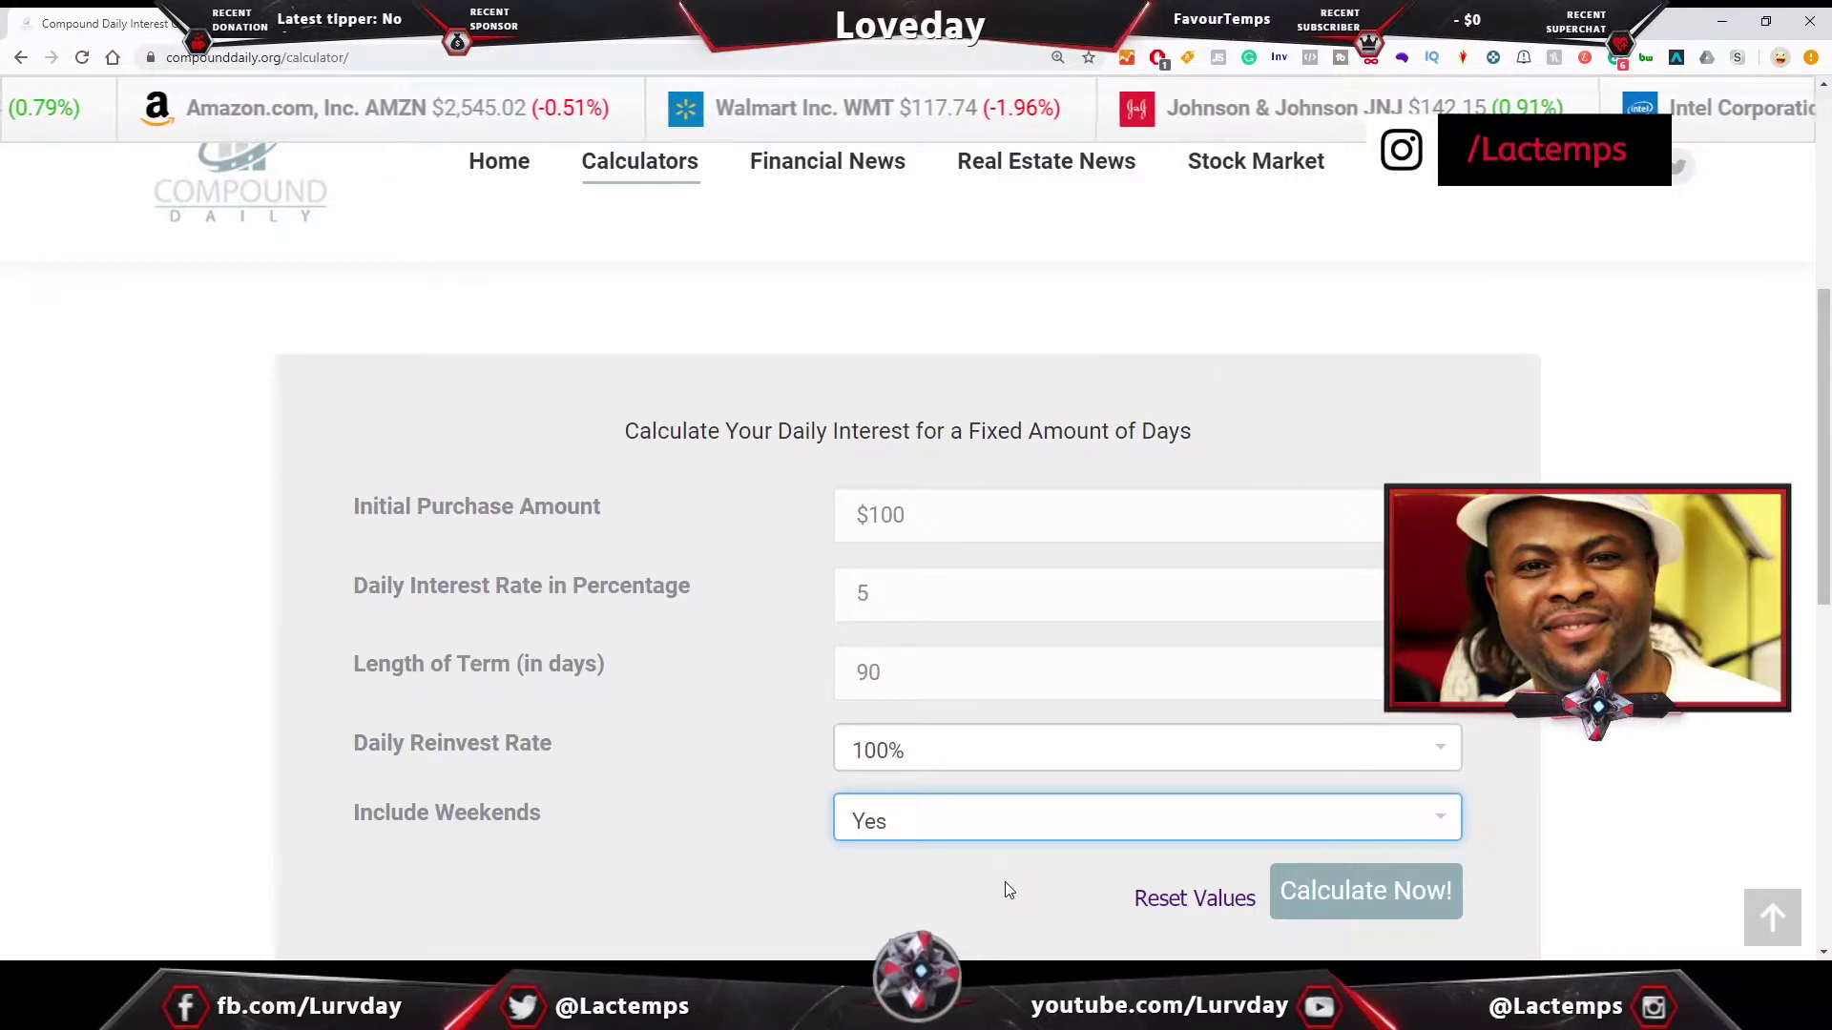
pyautogui.press('Down')
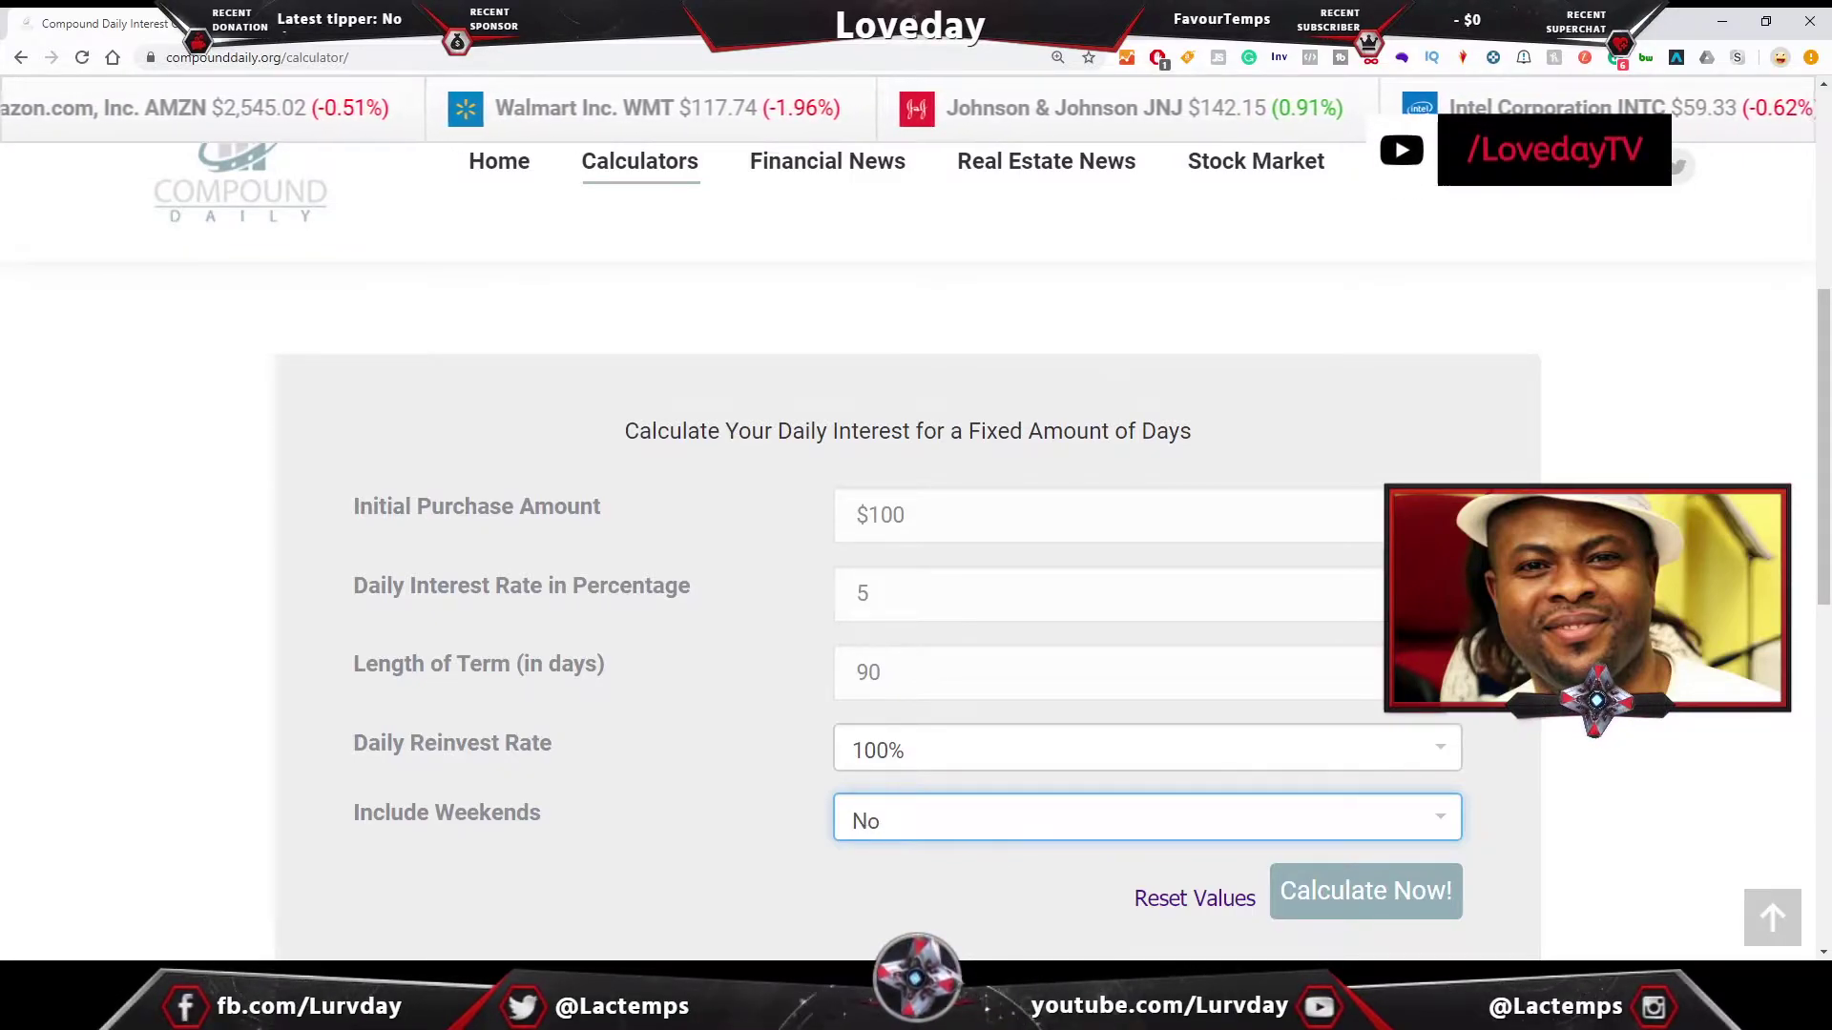
pyautogui.scroll(-1, 1383, 821)
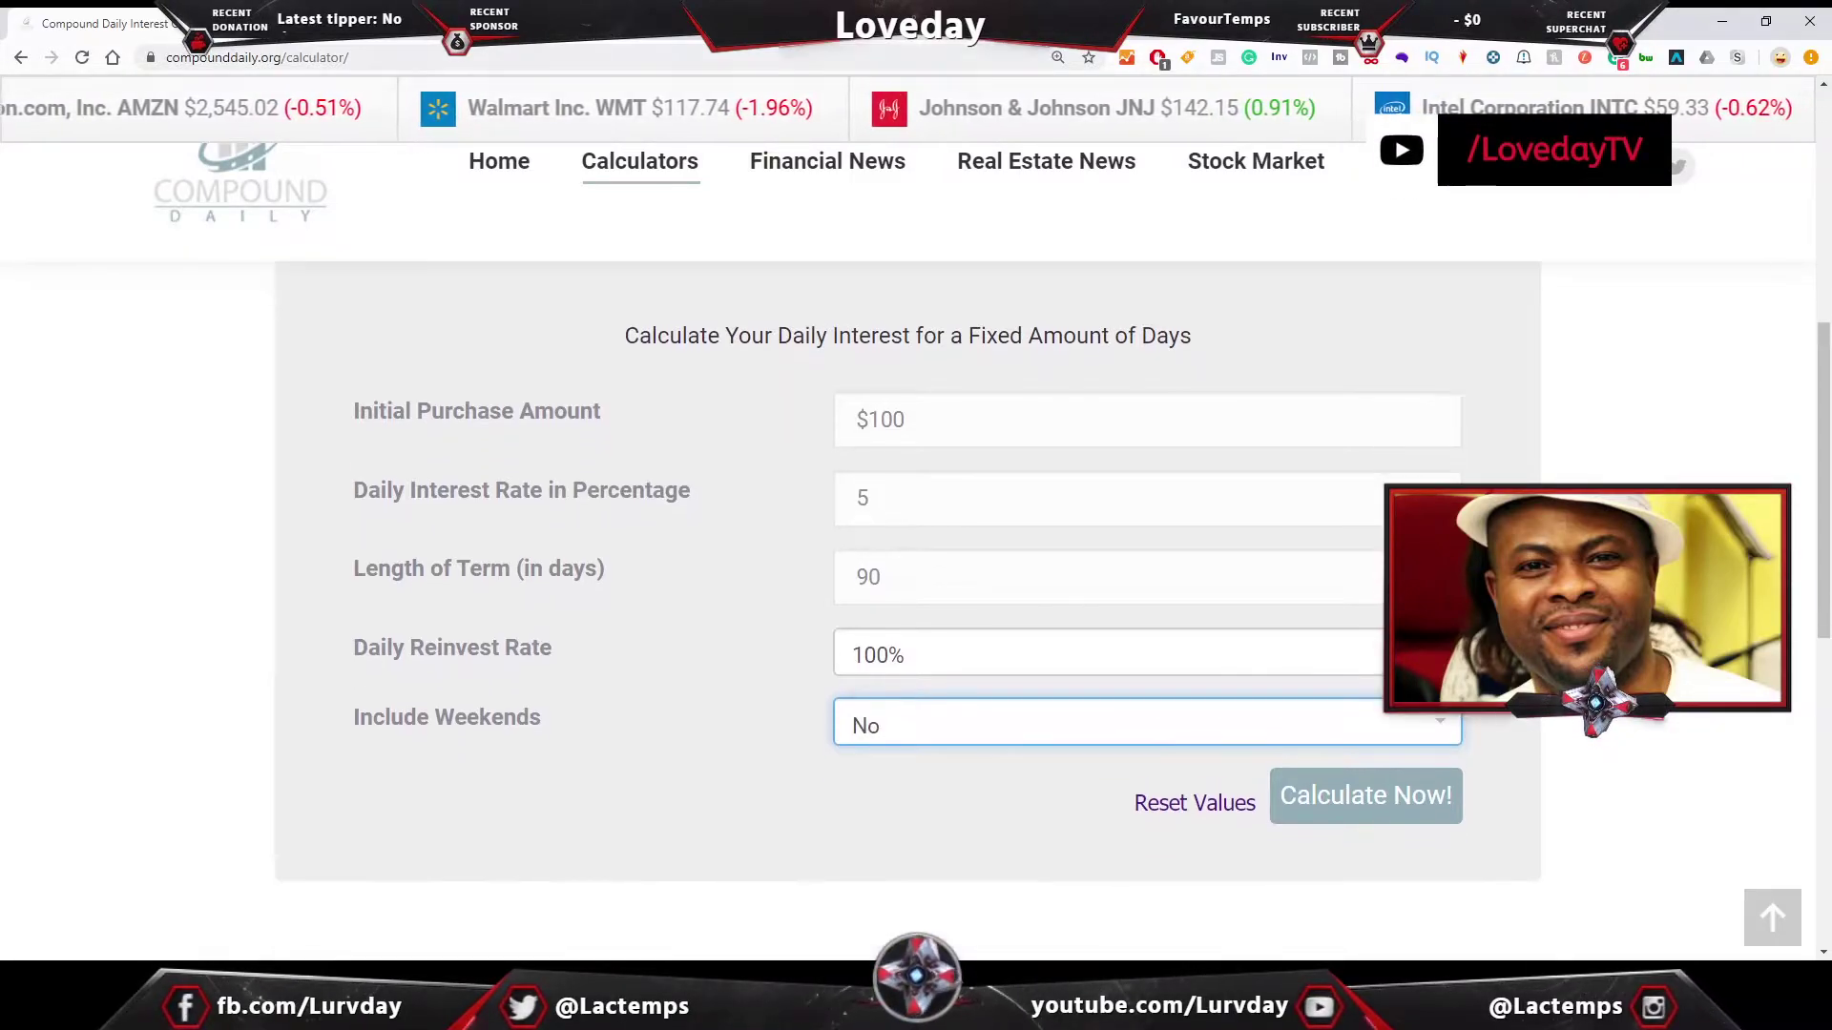
# Step: Calculate and check the summary's $7973.73 net profit on an $8073.73 final balance
pyautogui.click(1372, 800)
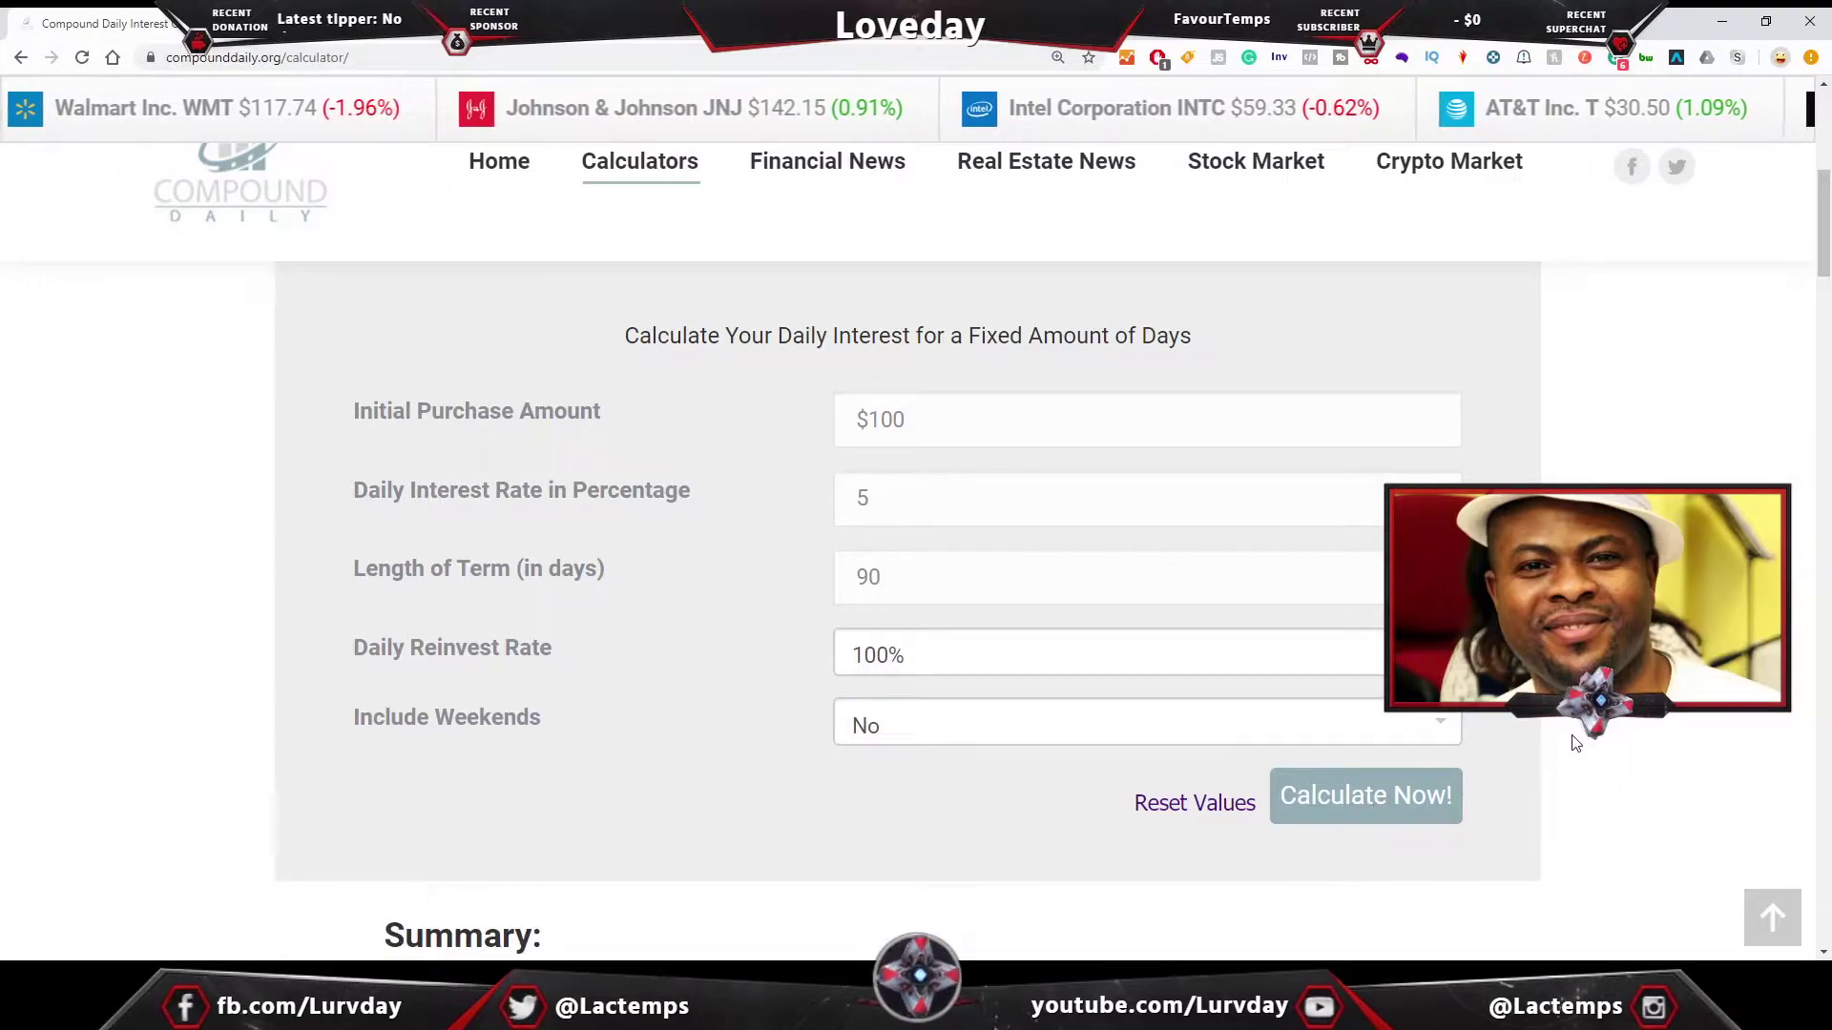
pyautogui.scroll(-3, 1564, 734)
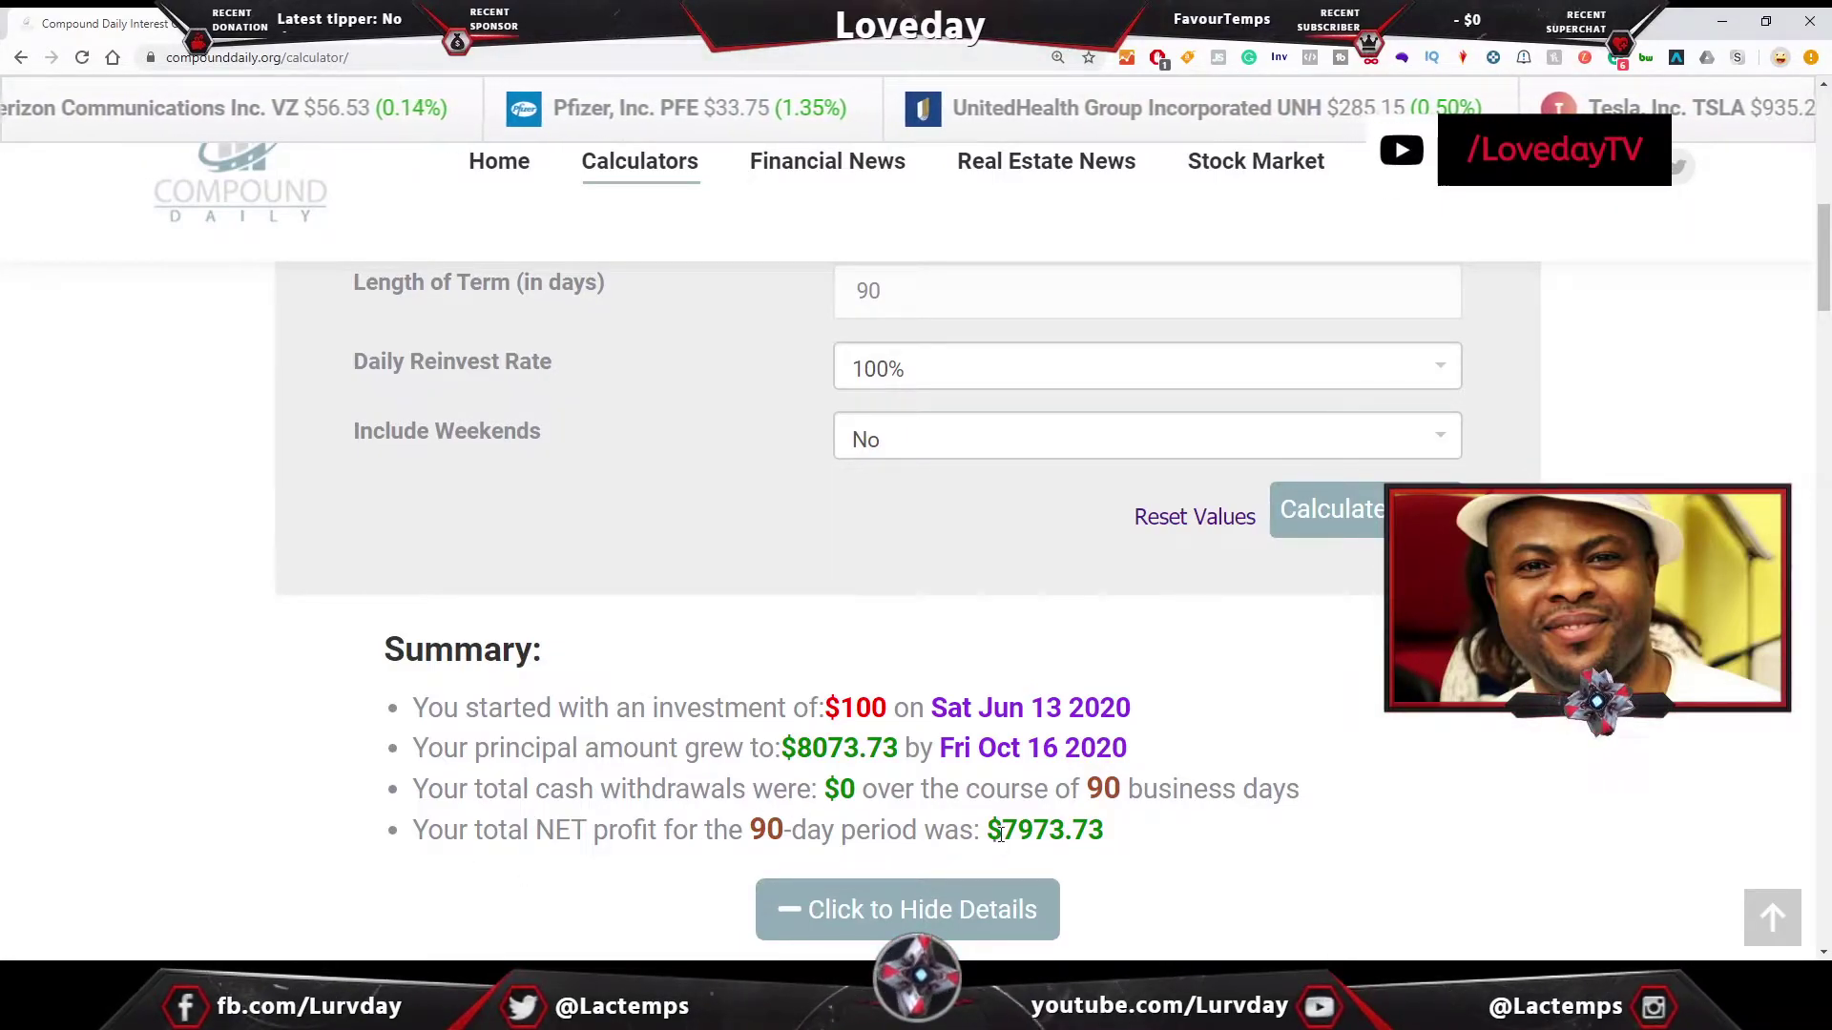
pyautogui.moveTo(1001, 833); pyautogui.dragTo(1021, 837)
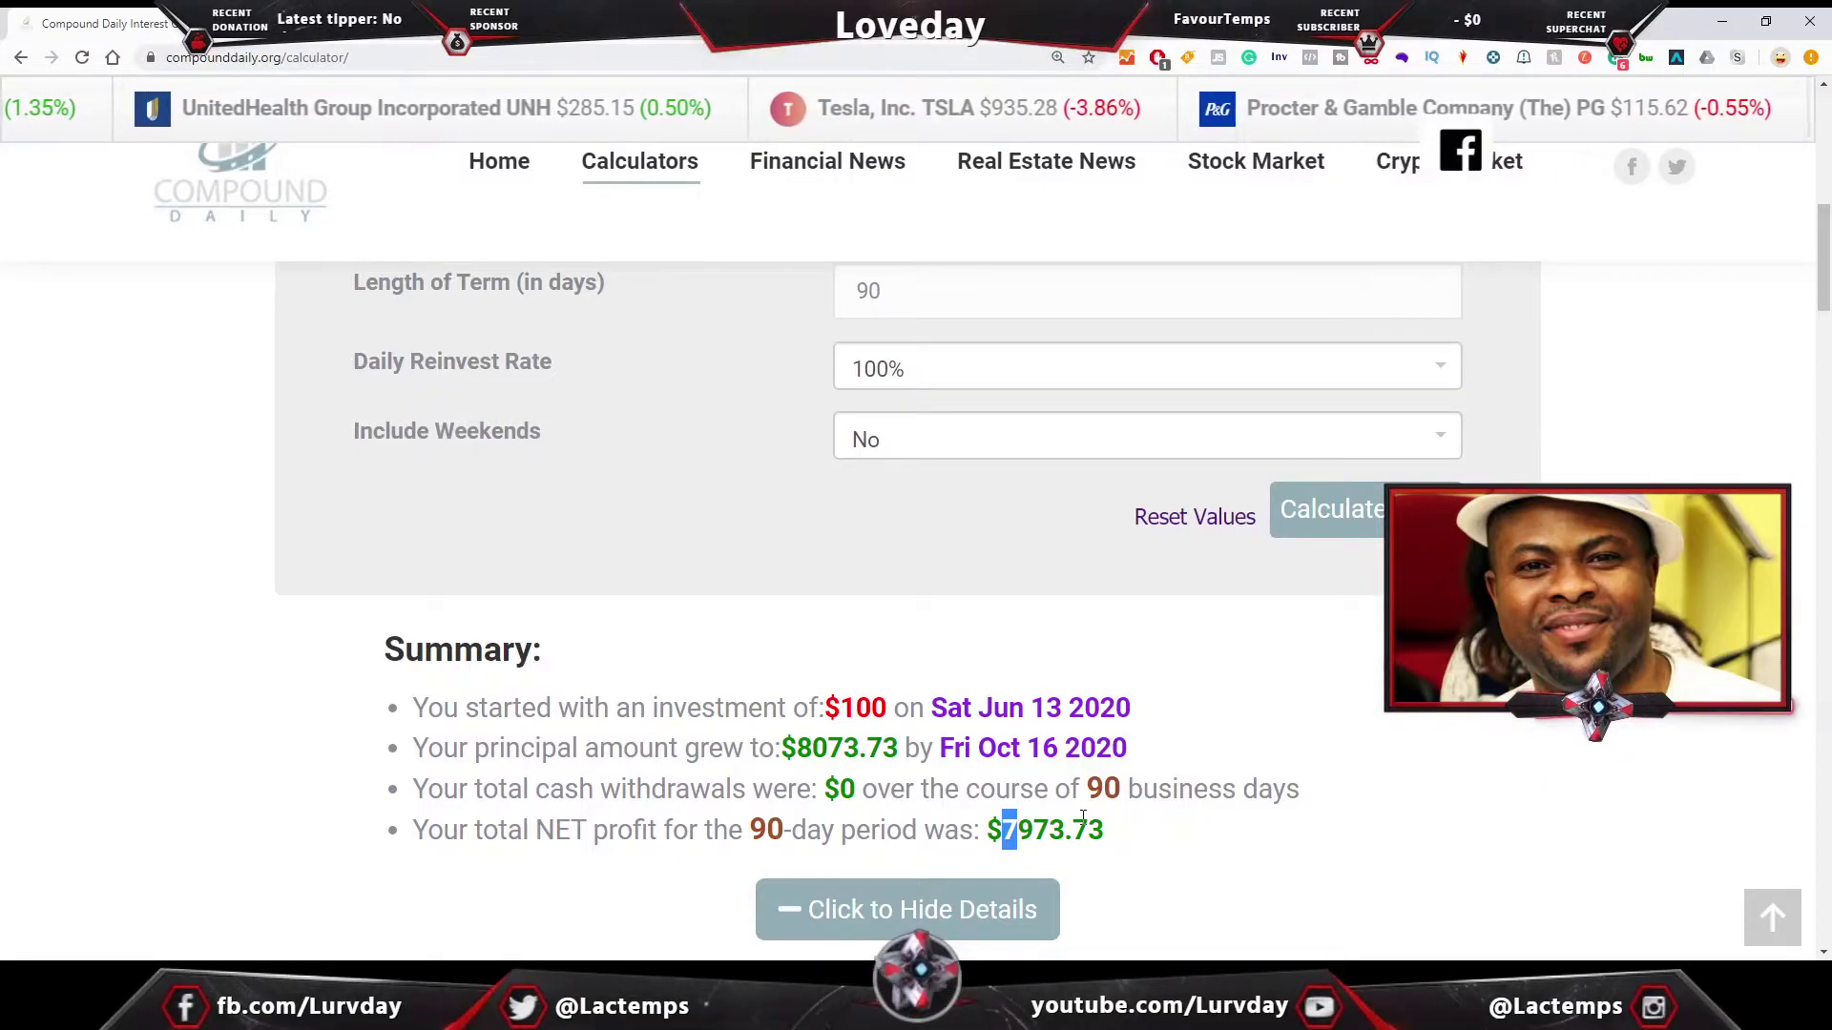
# Step: Highlight day 1's earnings 5.00 and total 105.00, then day 10's 7.76 and 162.90
pyautogui.scroll(-1, 893, 894)
pyautogui.scroll(-6, 893, 890)
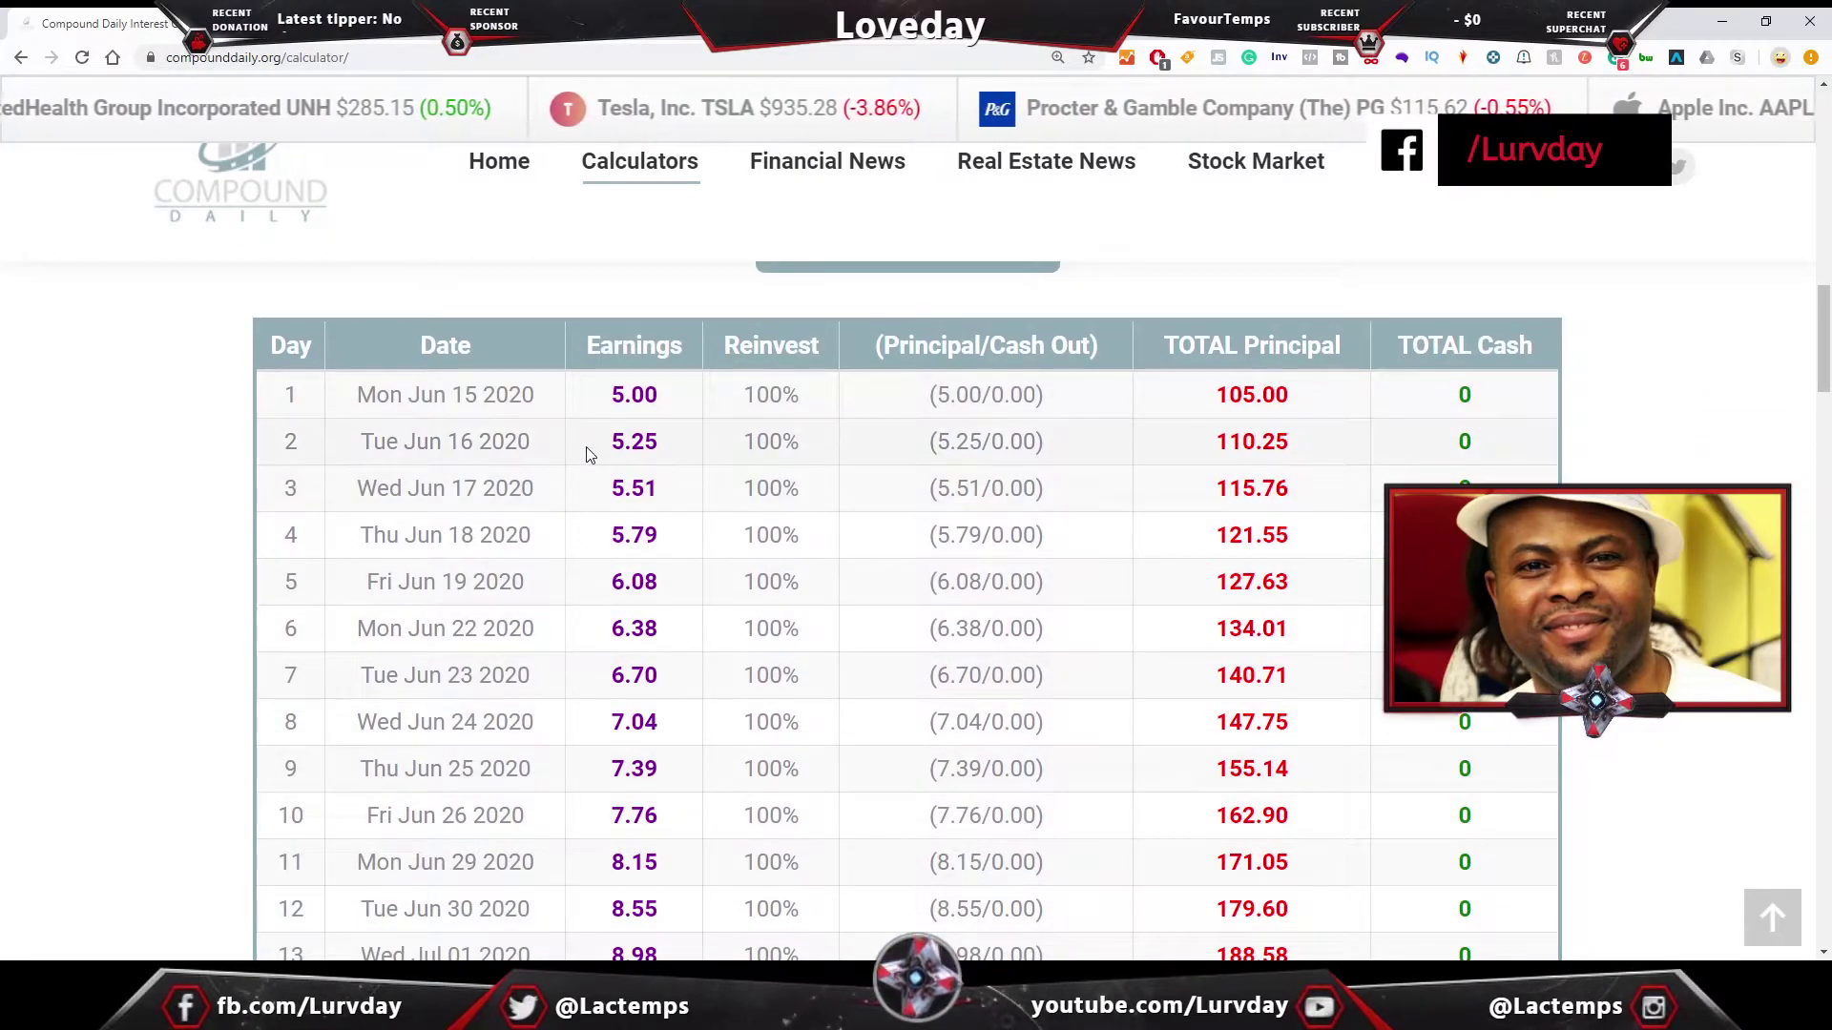
pyautogui.scroll(-1, 587, 454)
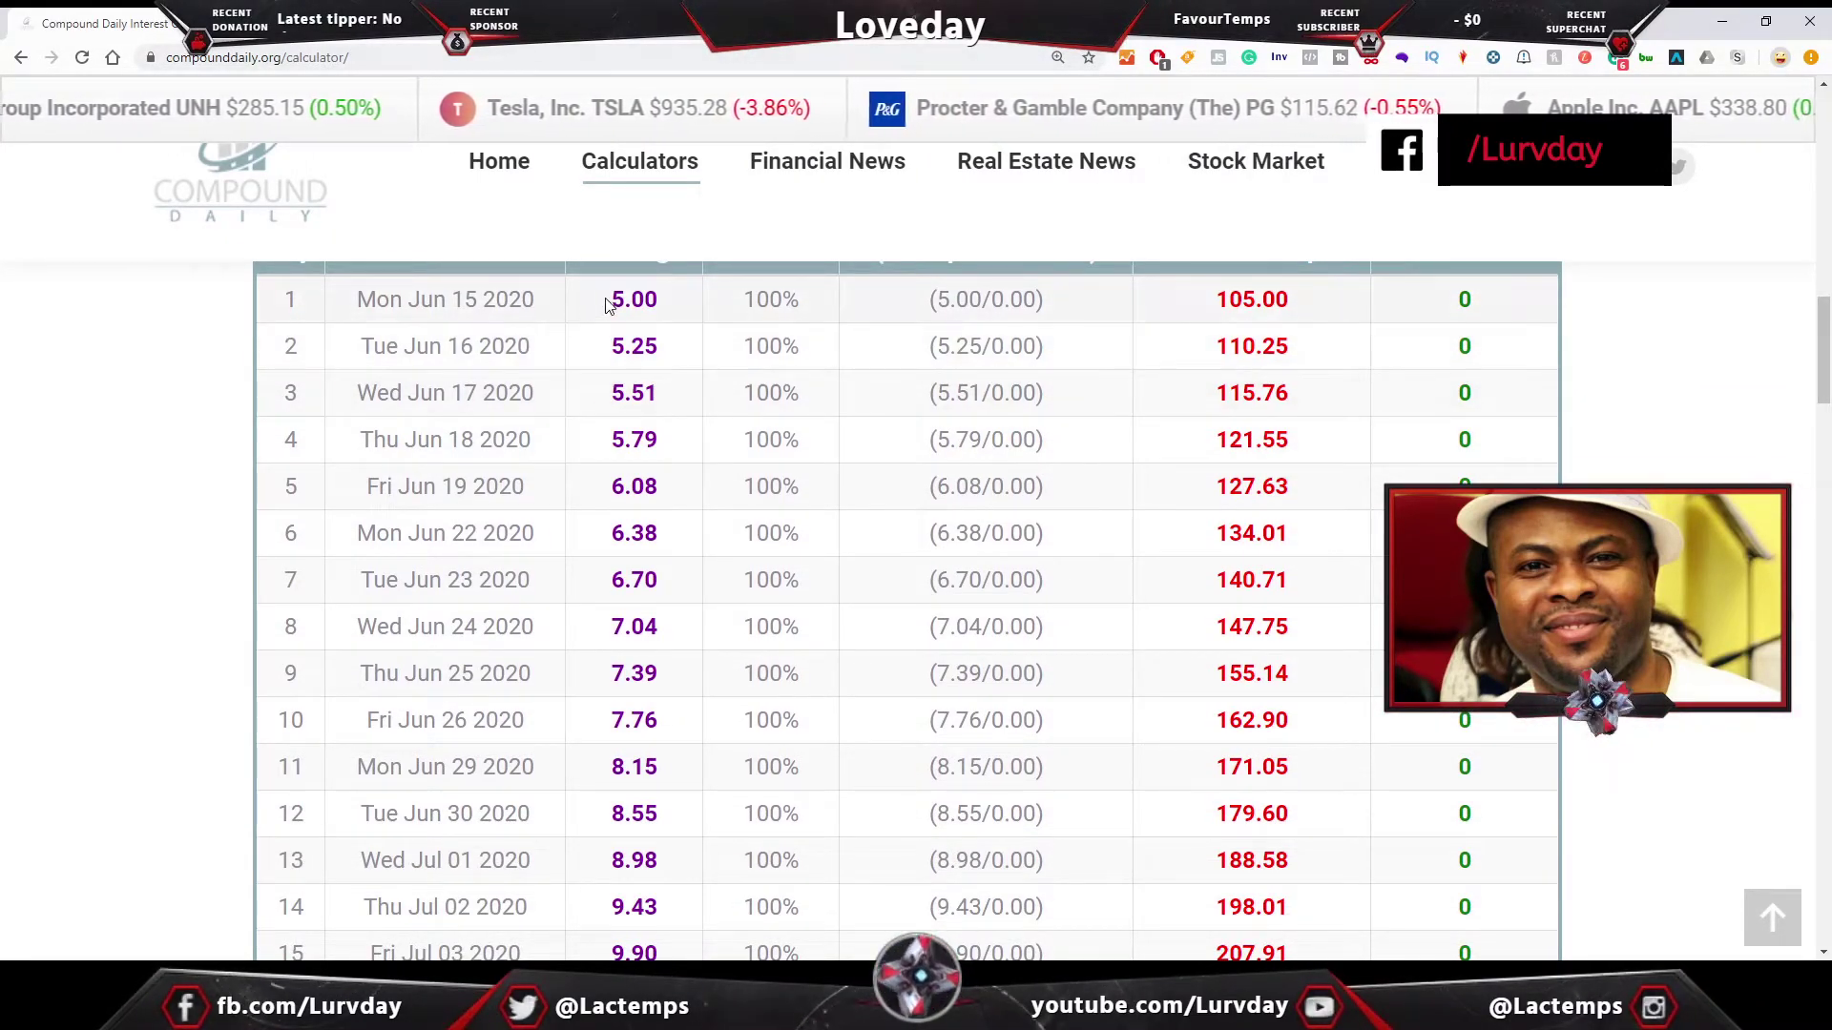
pyautogui.moveTo(612, 304); pyautogui.dragTo(660, 310)
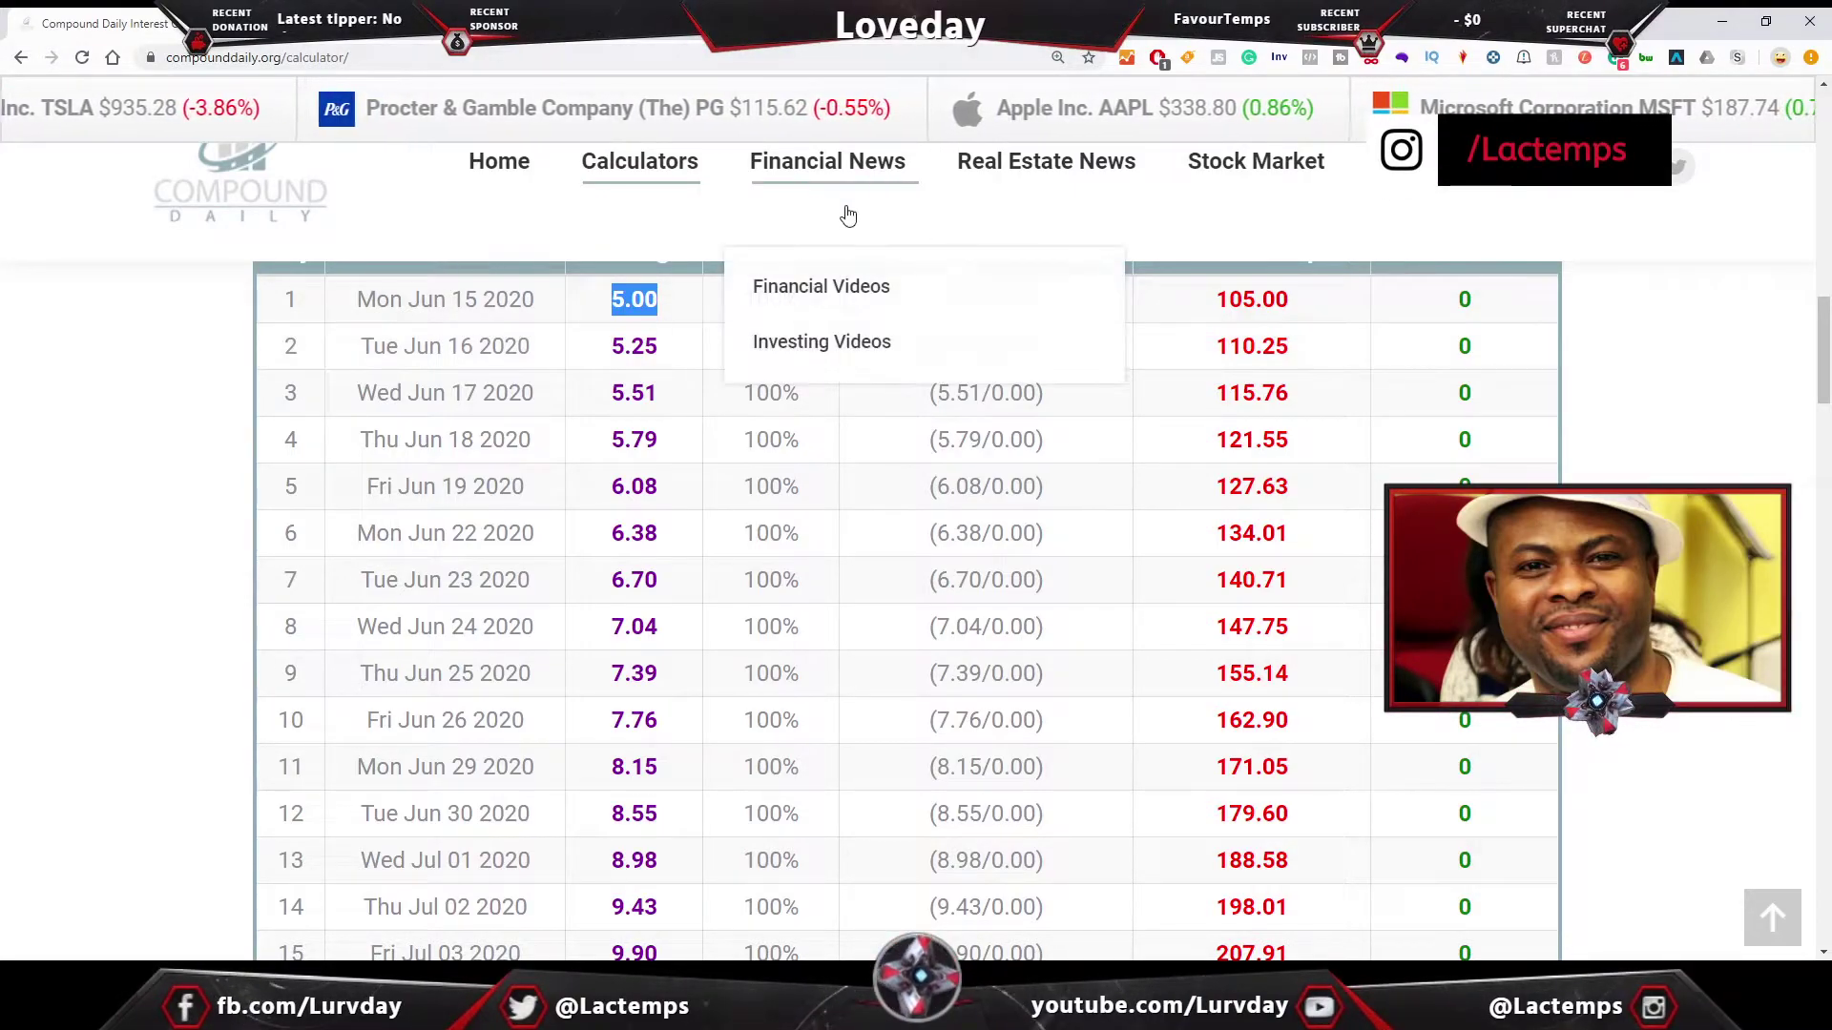
pyautogui.moveTo(1308, 307); pyautogui.dragTo(1200, 307)
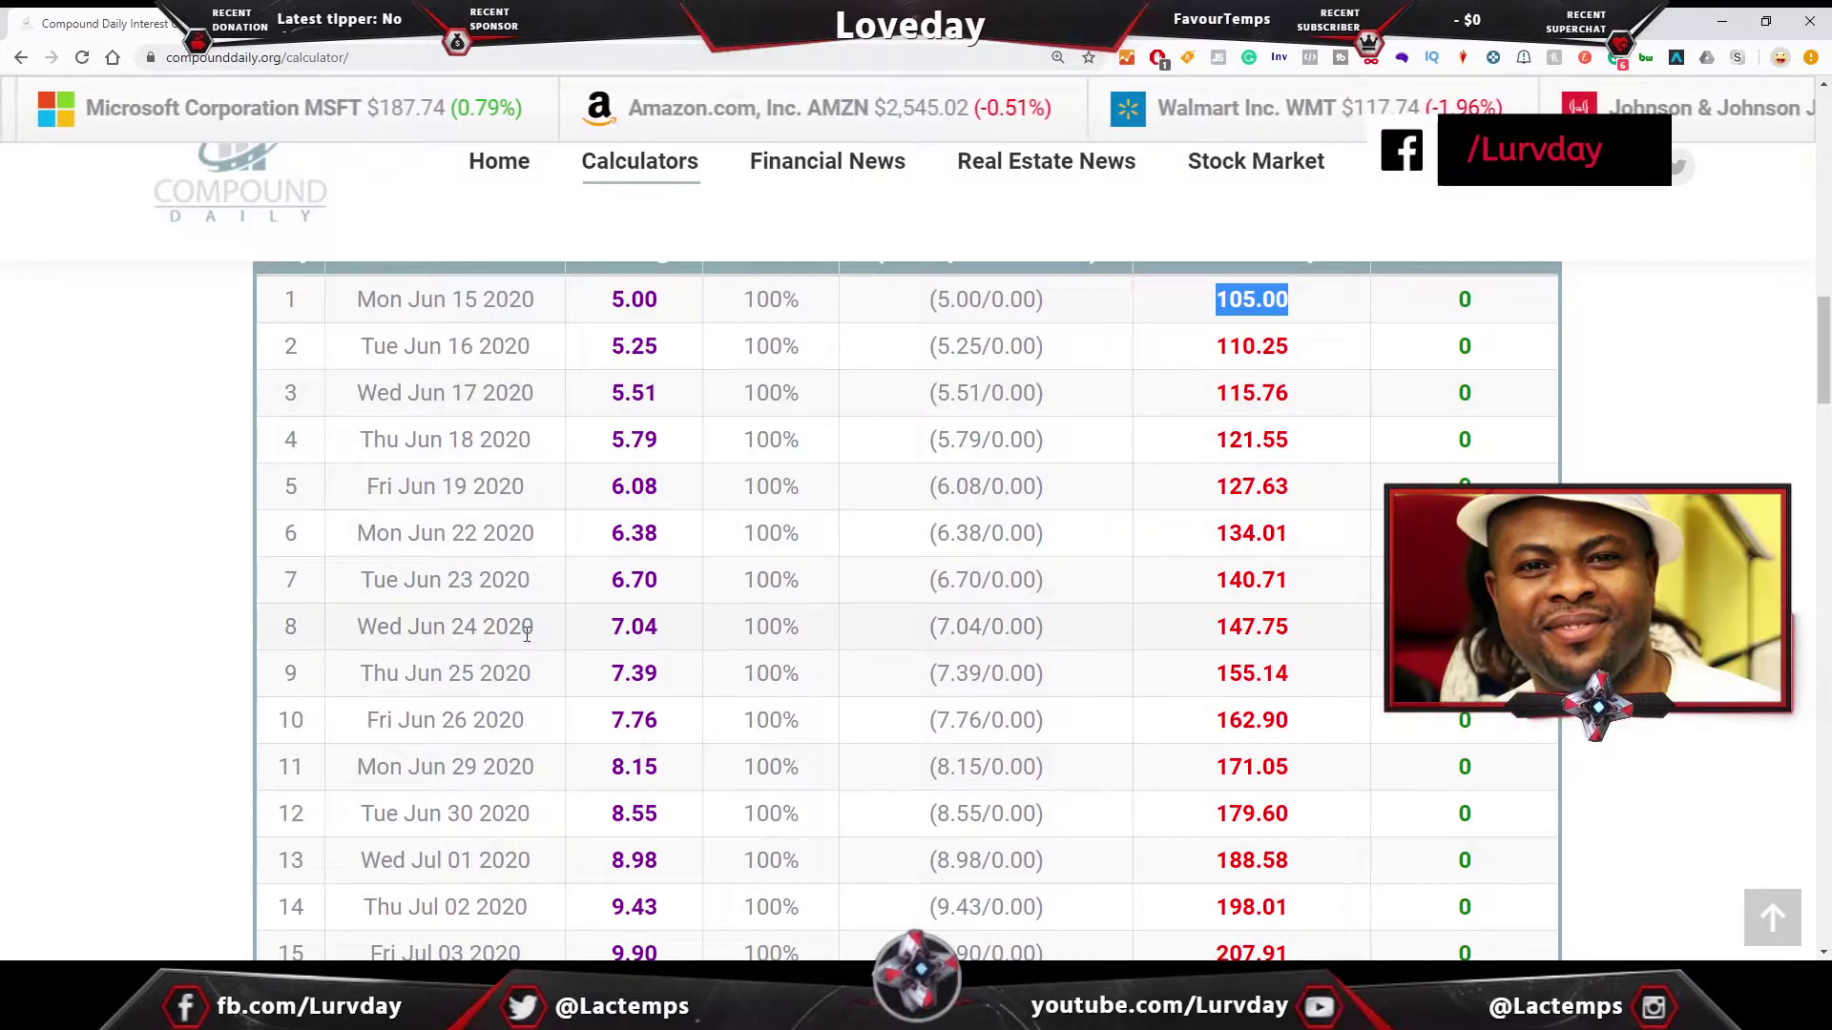
pyautogui.moveTo(616, 720); pyautogui.dragTo(665, 727)
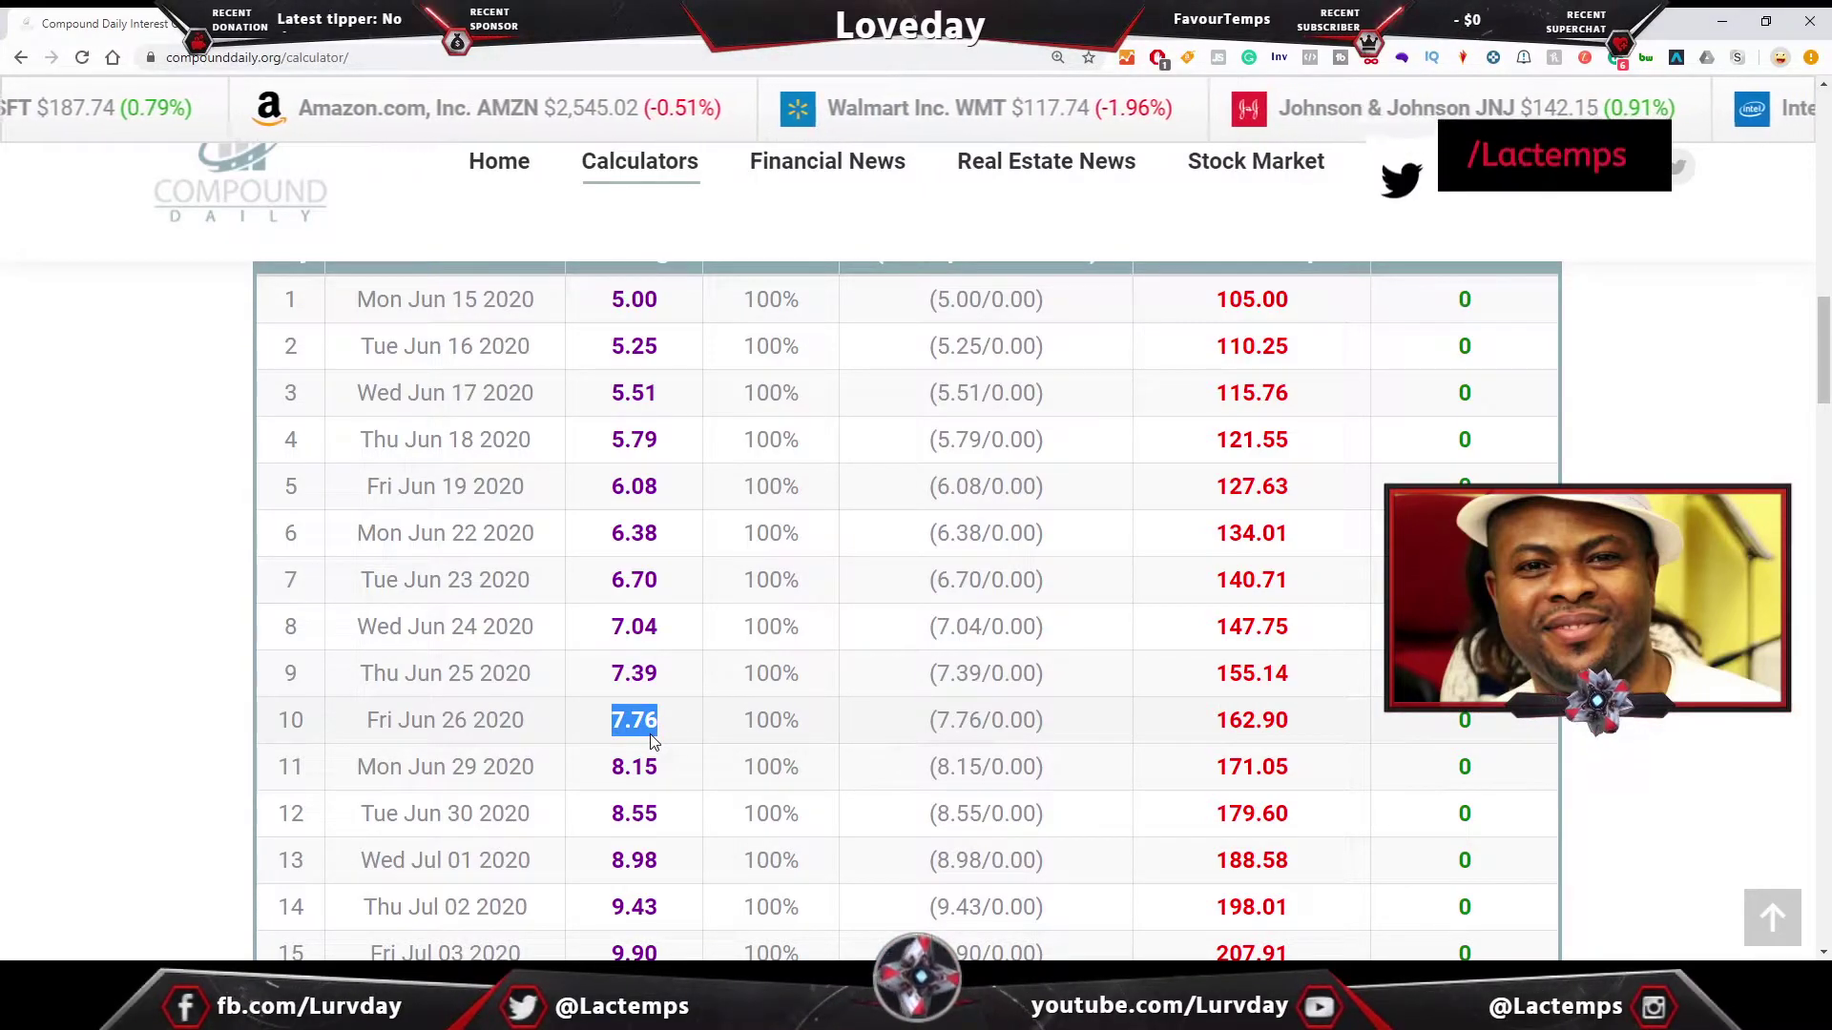
pyautogui.moveTo(1292, 722); pyautogui.dragTo(1210, 725)
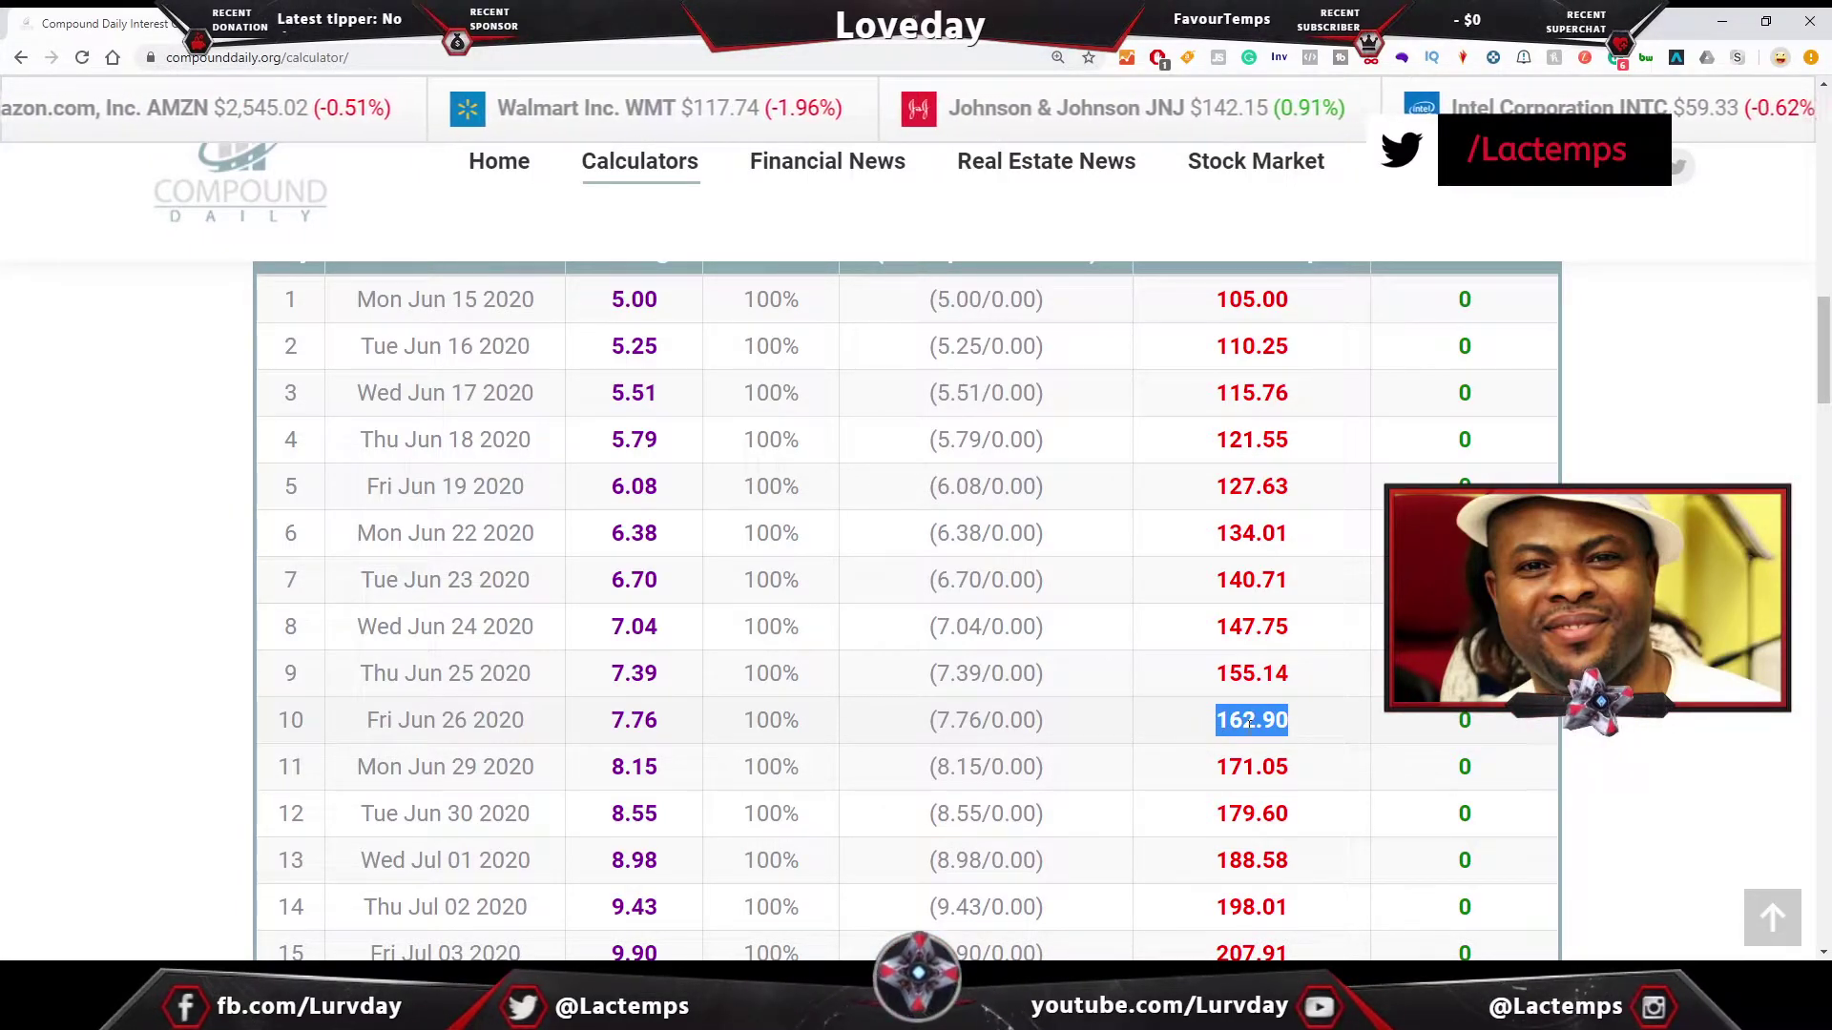
pyautogui.scroll(-8, 1252, 725)
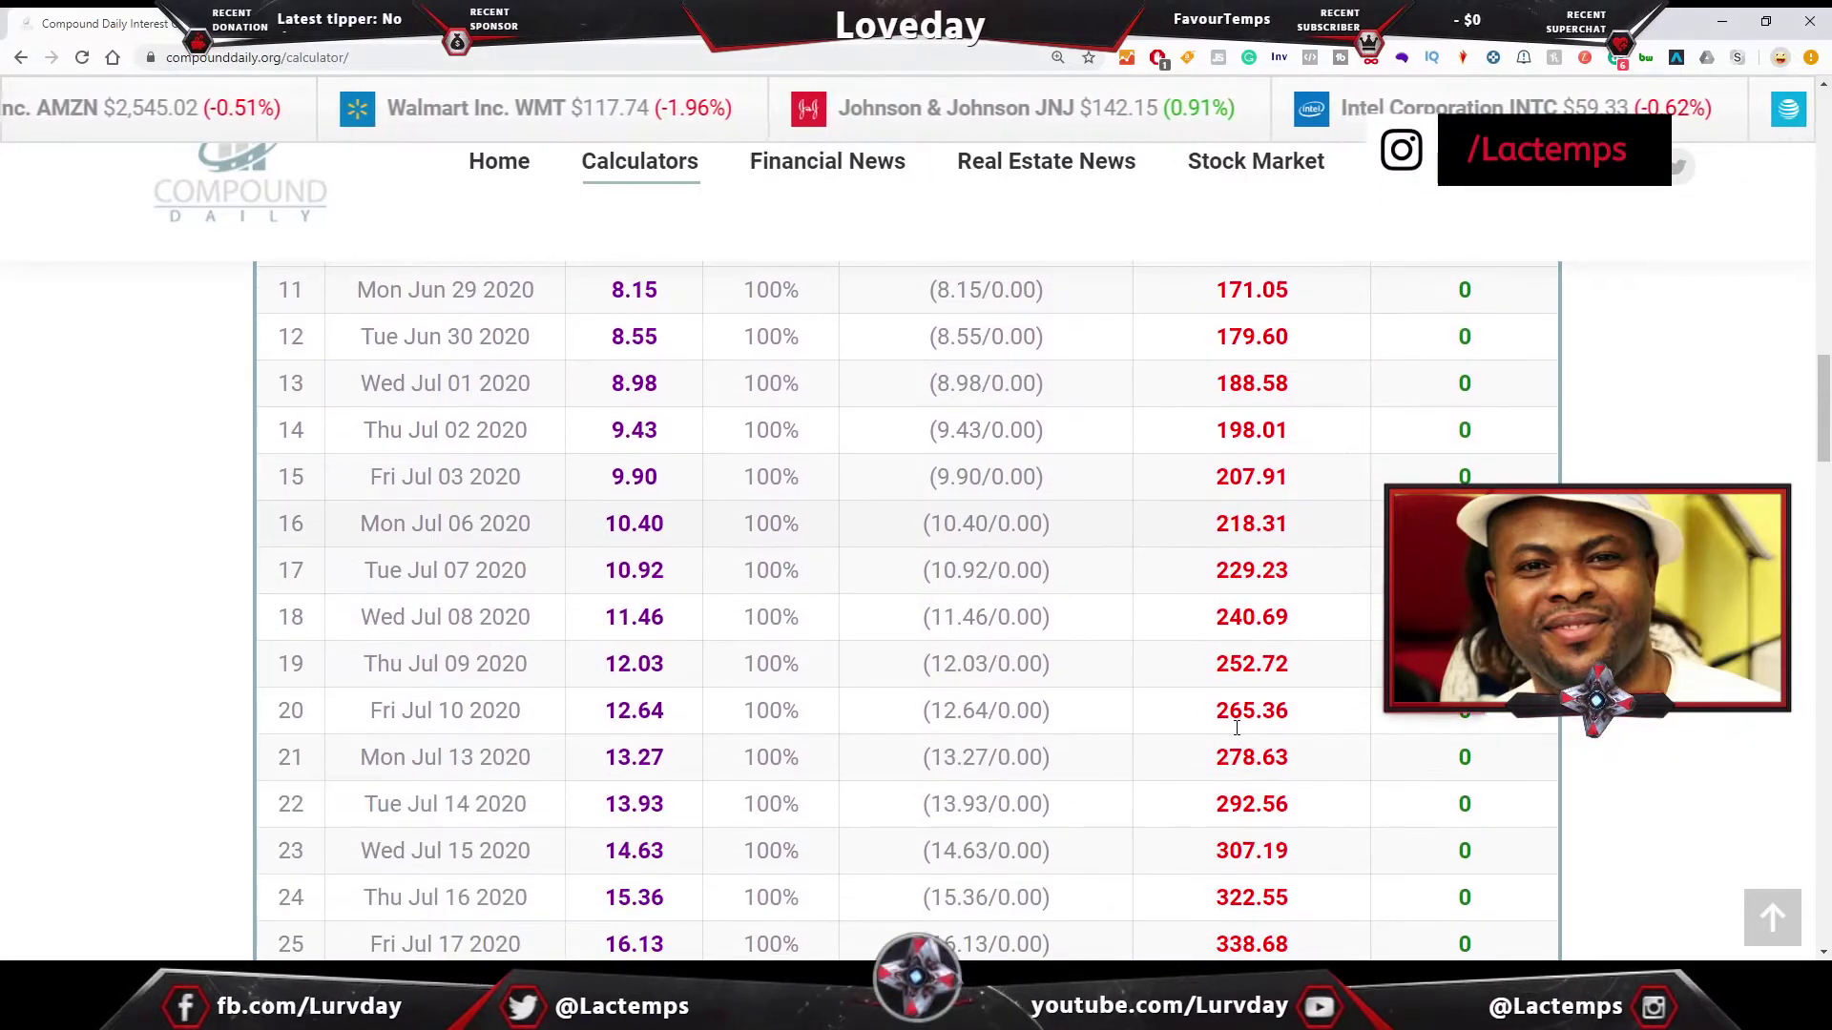
# Step: Highlight day 30's earnings of 20.58 and total principal of 432.24
pyautogui.scroll(-4, 1236, 737)
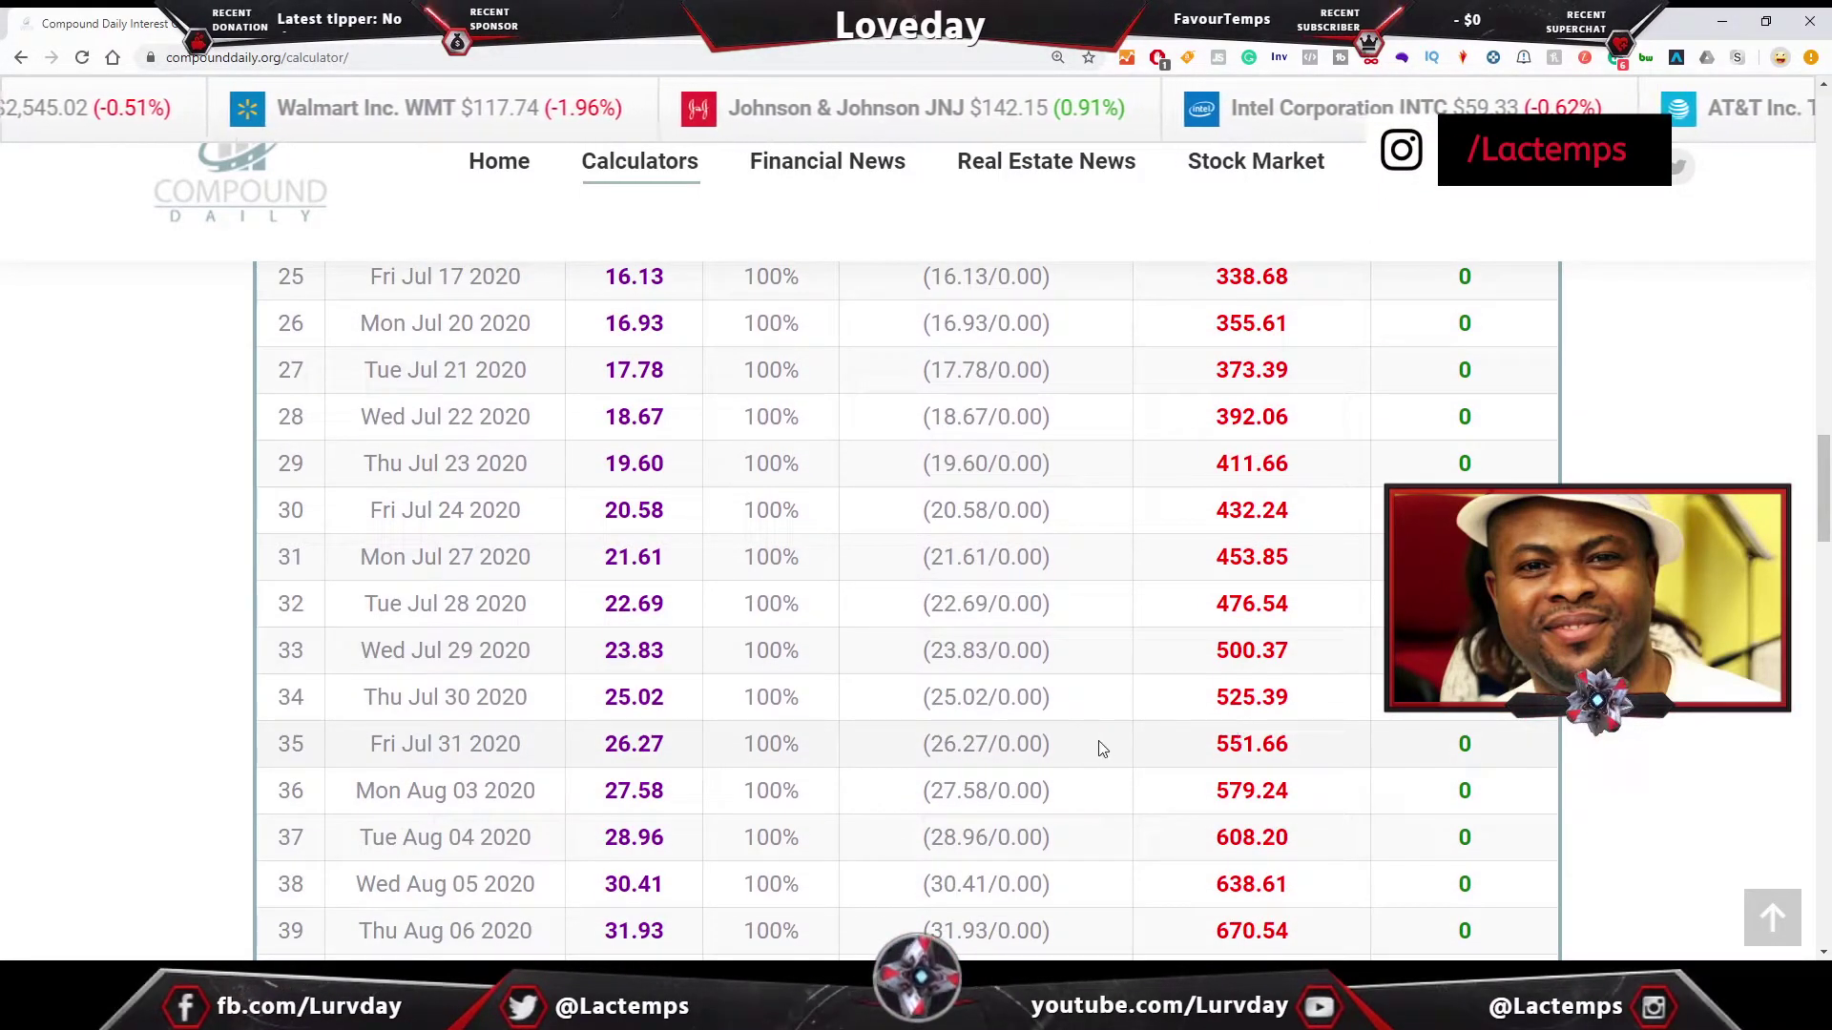
pyautogui.moveTo(668, 513); pyautogui.dragTo(608, 500)
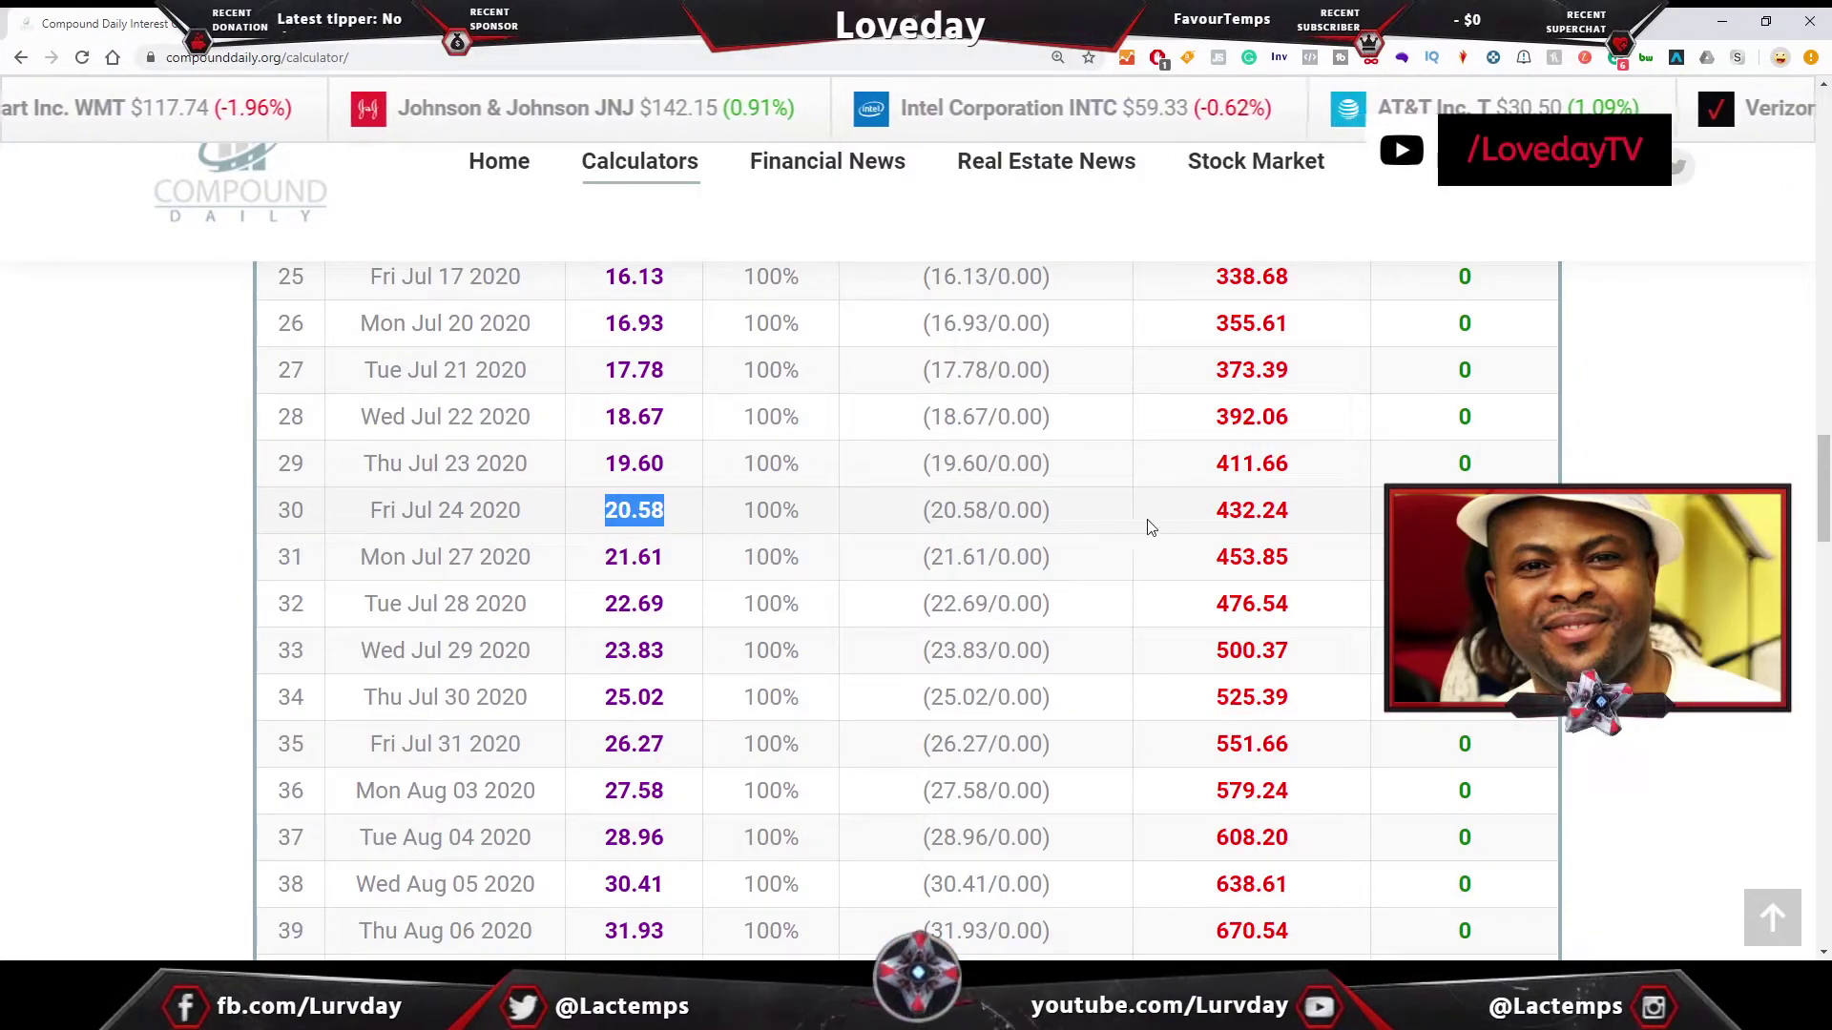
pyautogui.moveTo(1294, 516); pyautogui.dragTo(1200, 519)
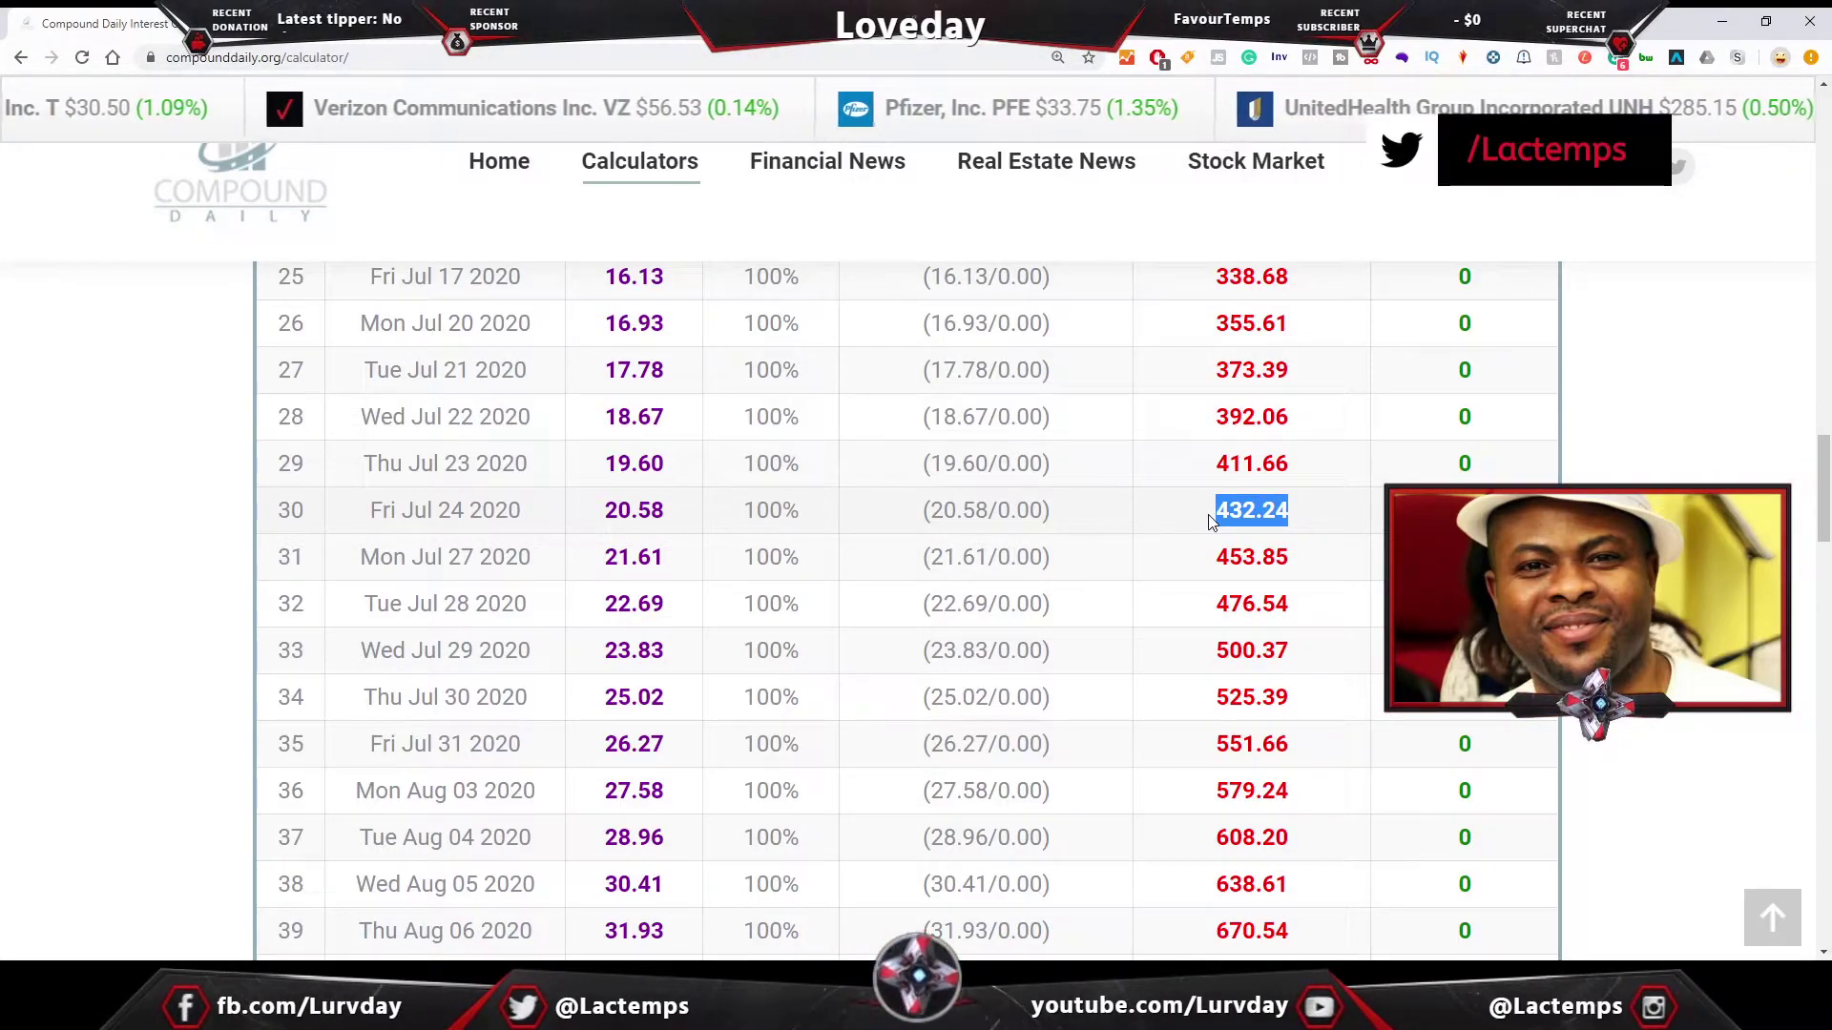
pyautogui.scroll(-2, 940, 625)
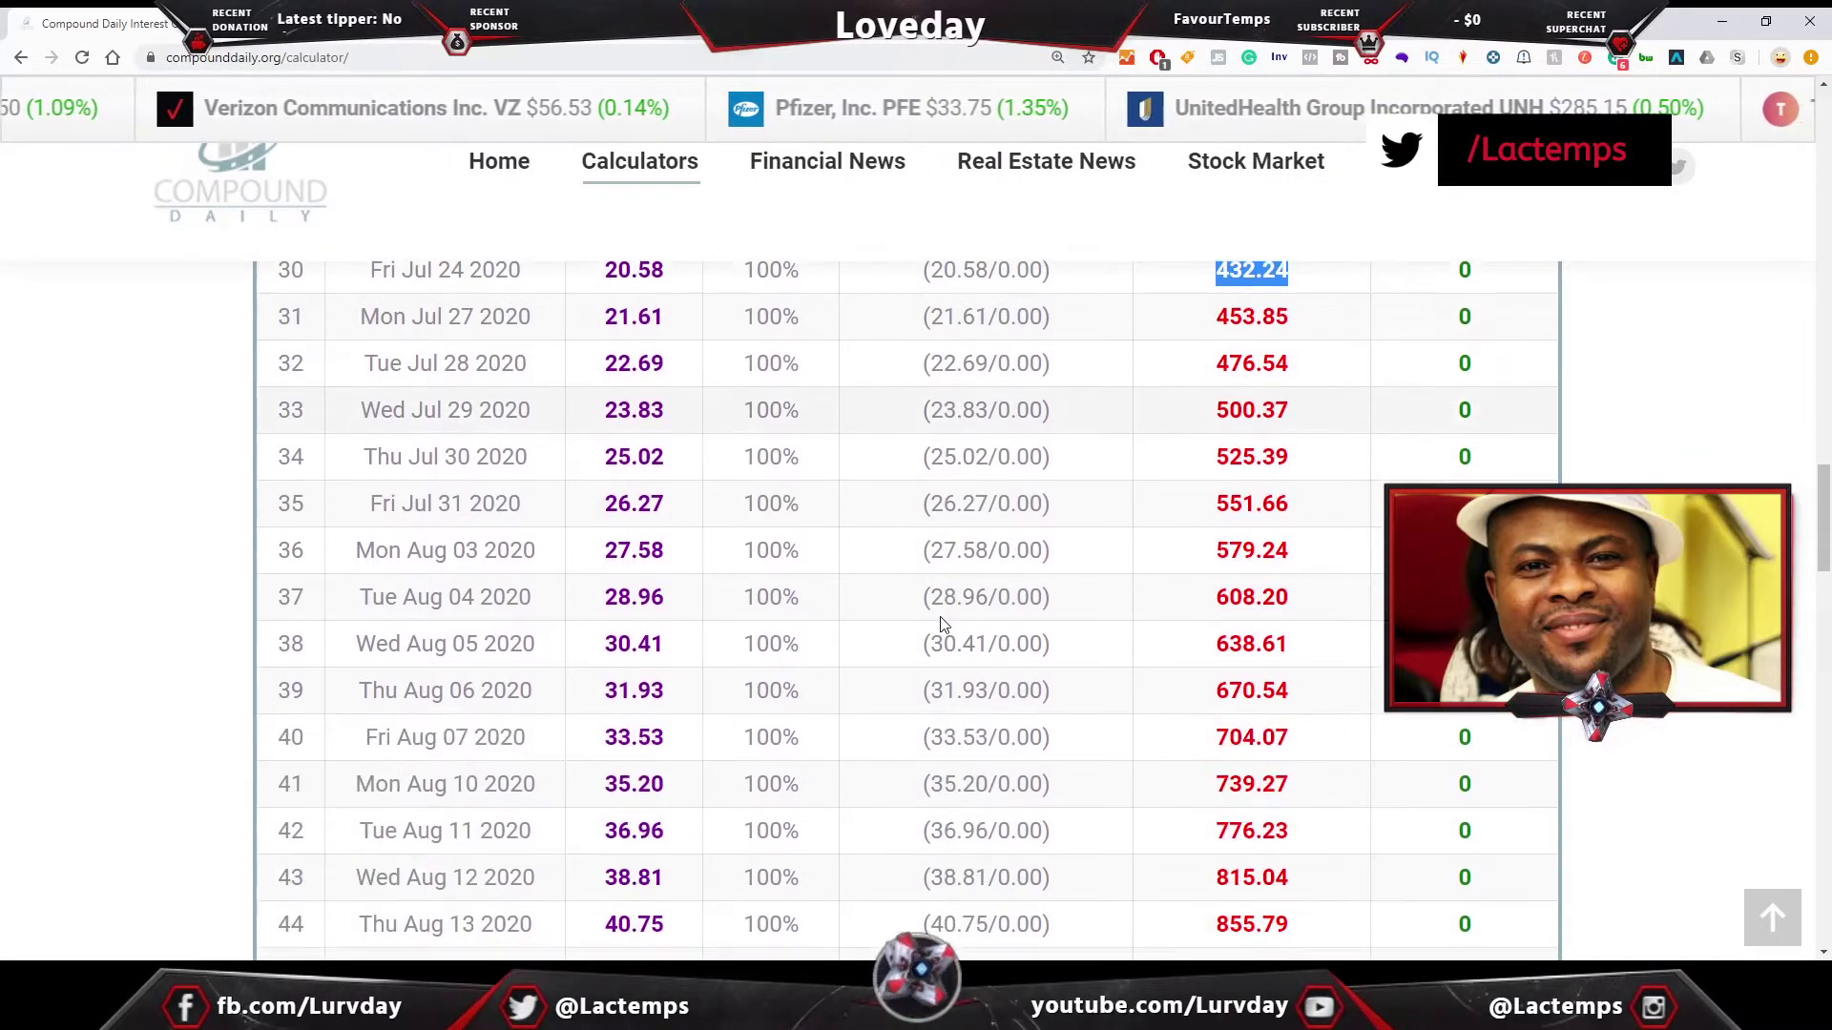
pyautogui.scroll(-5, 941, 625)
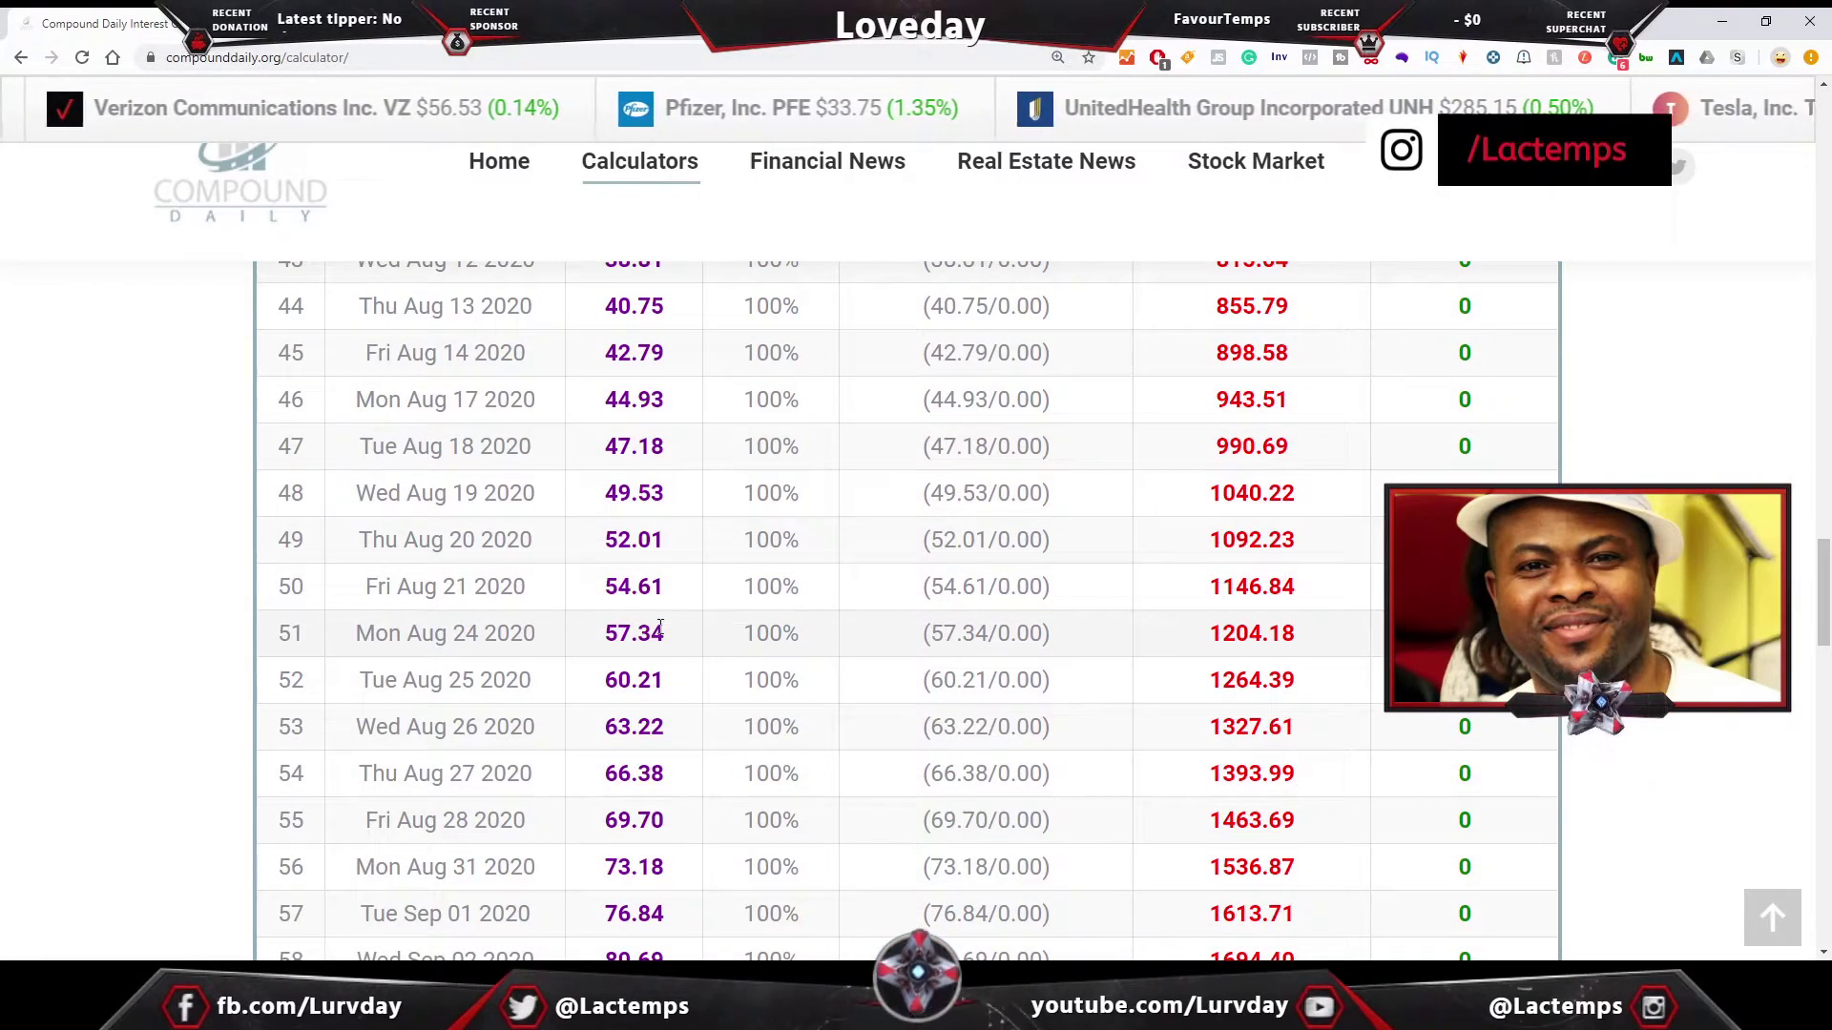
pyautogui.moveTo(606, 592); pyautogui.dragTo(668, 589)
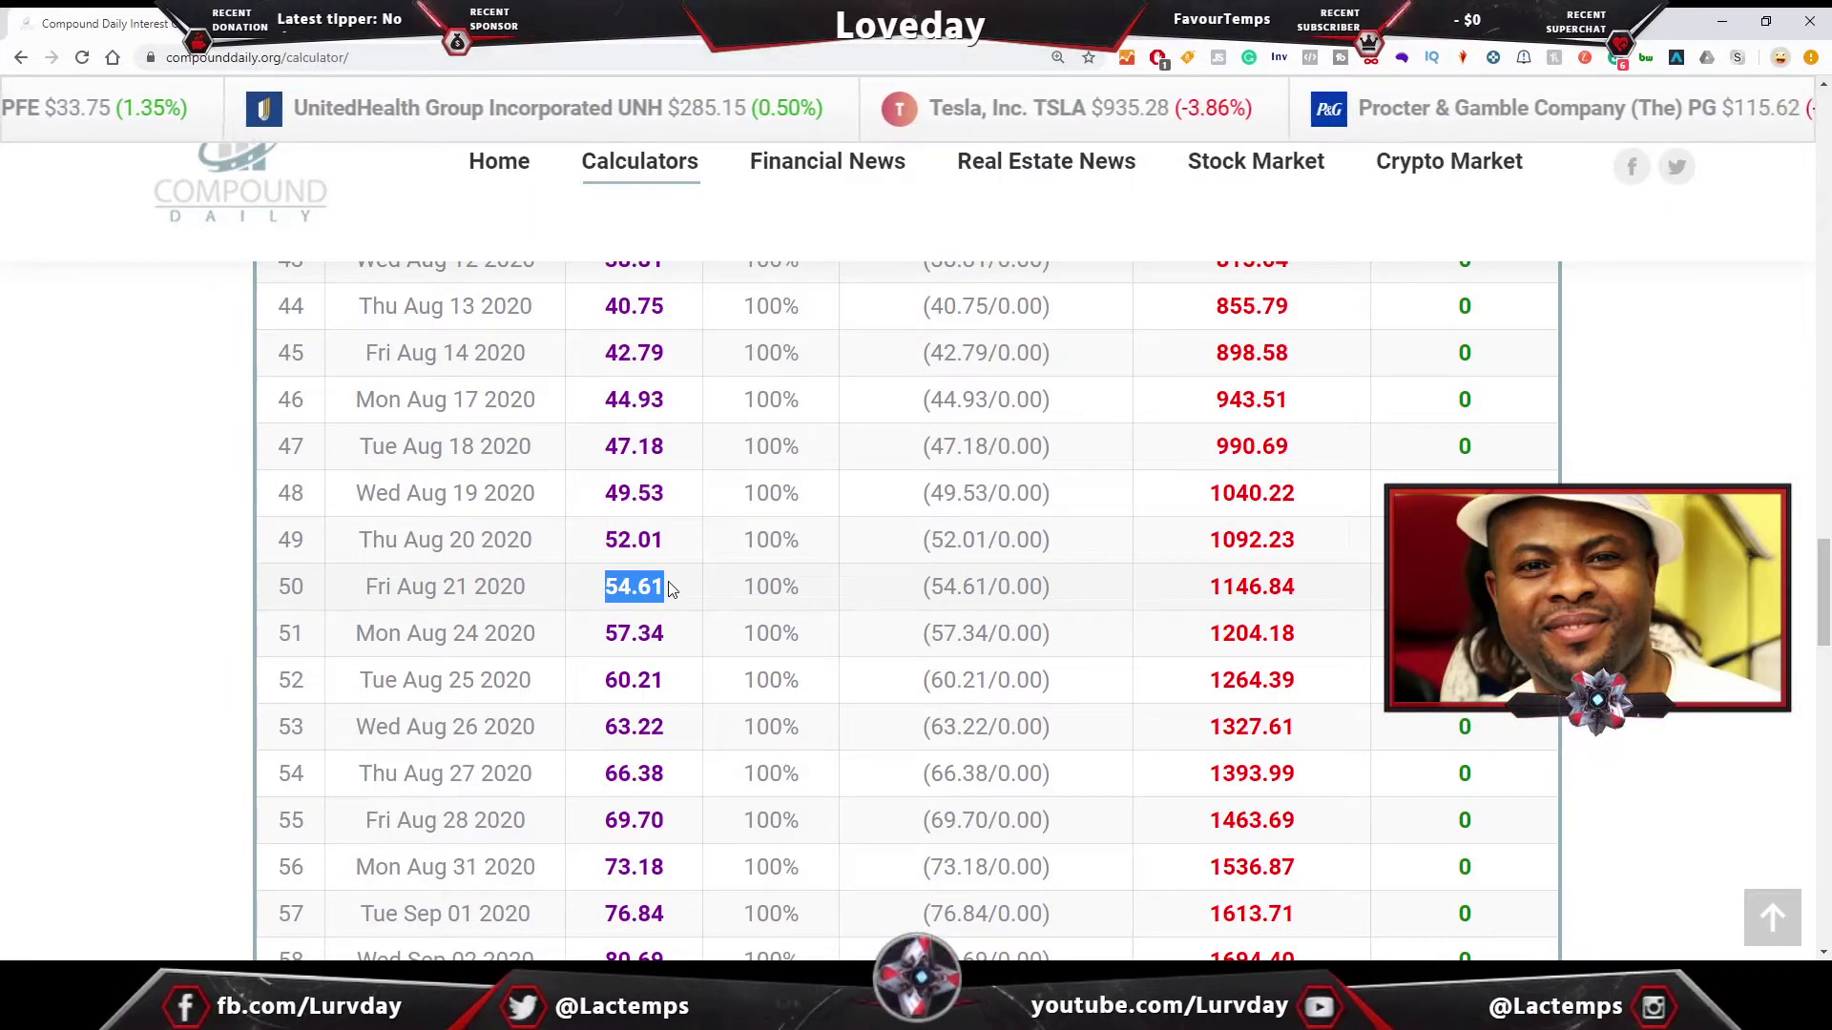
pyautogui.moveTo(1315, 592); pyautogui.dragTo(1180, 586)
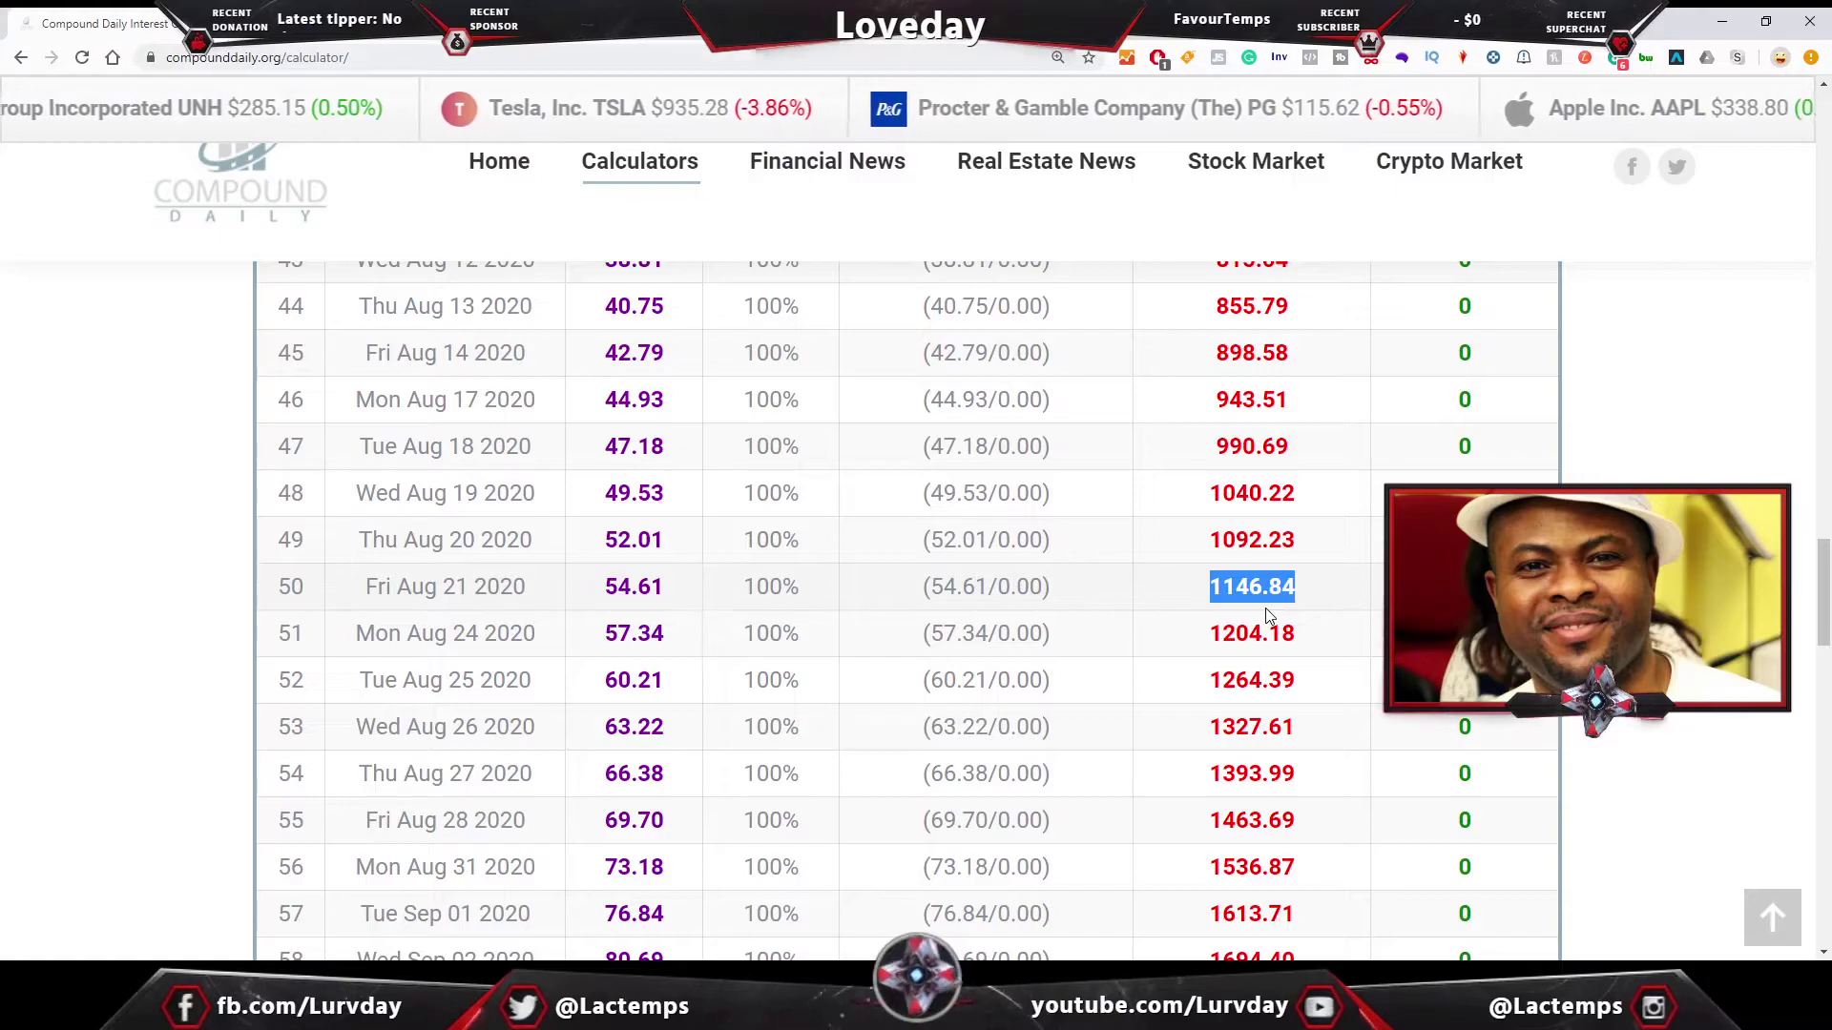
pyautogui.scroll(-4, 1271, 615)
pyautogui.scroll(-2, 1273, 615)
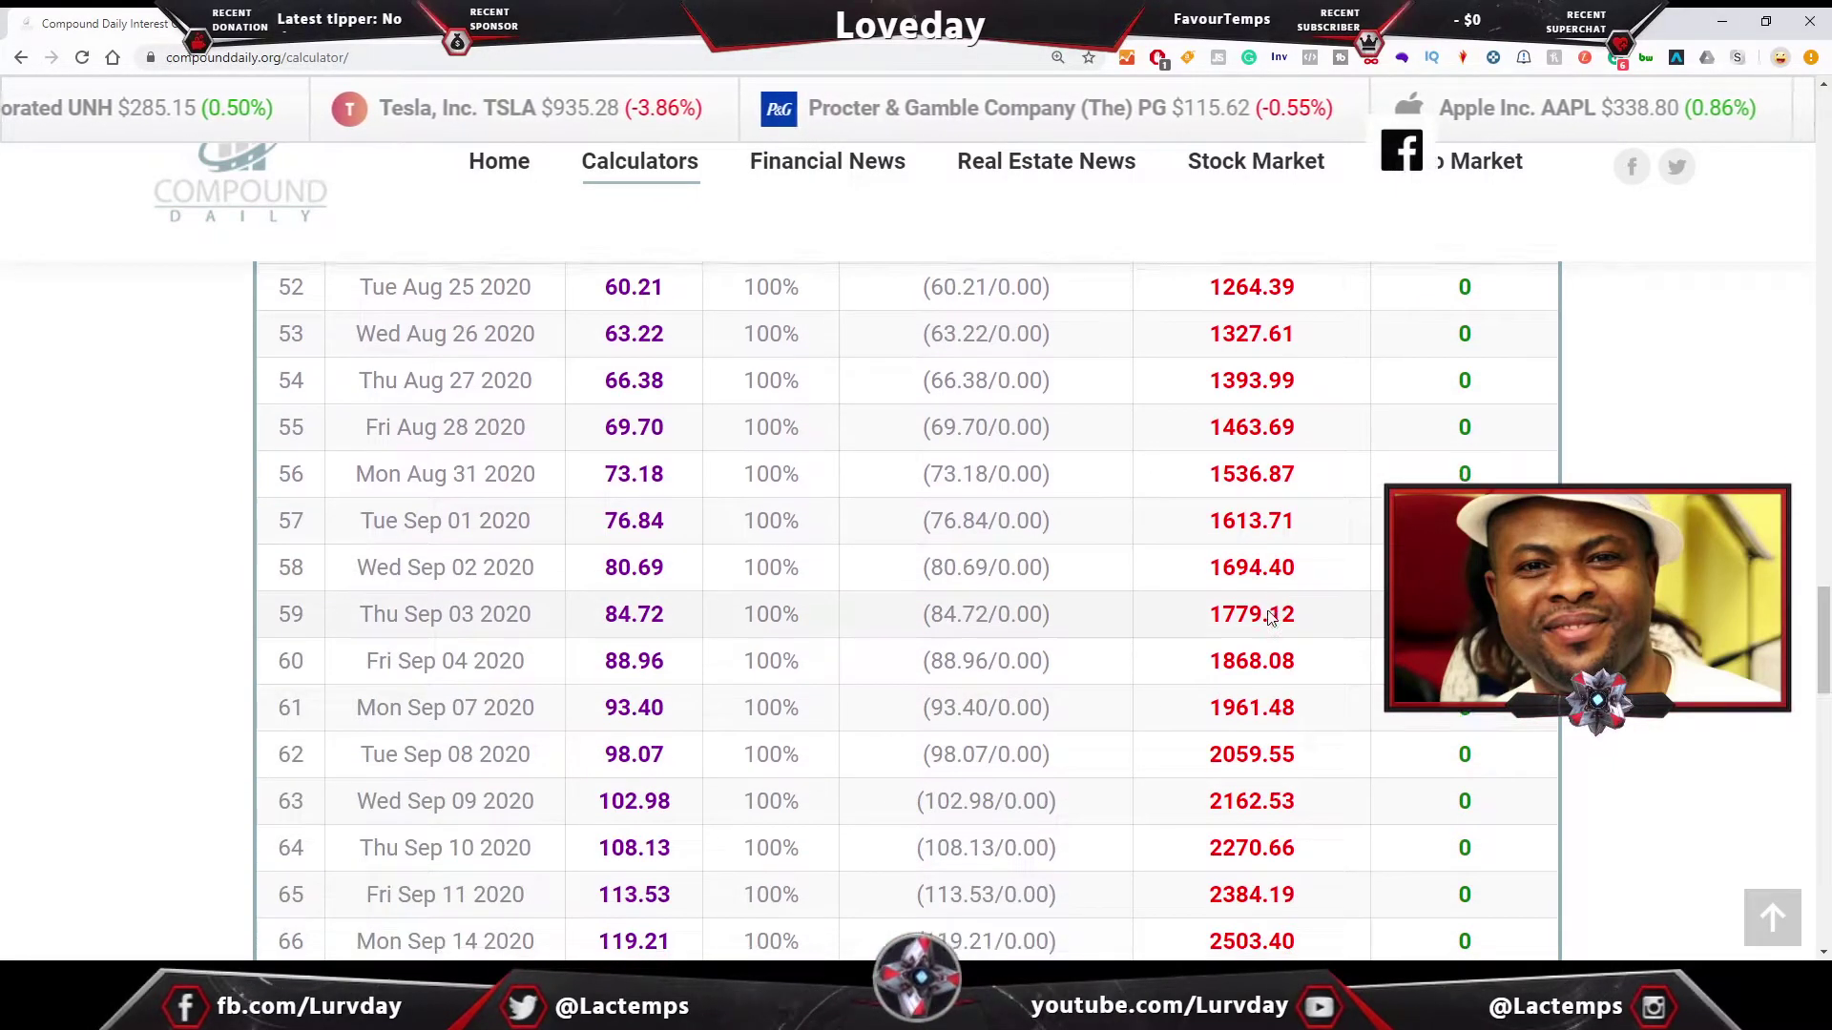
pyautogui.moveTo(607, 485); pyautogui.dragTo(665, 484)
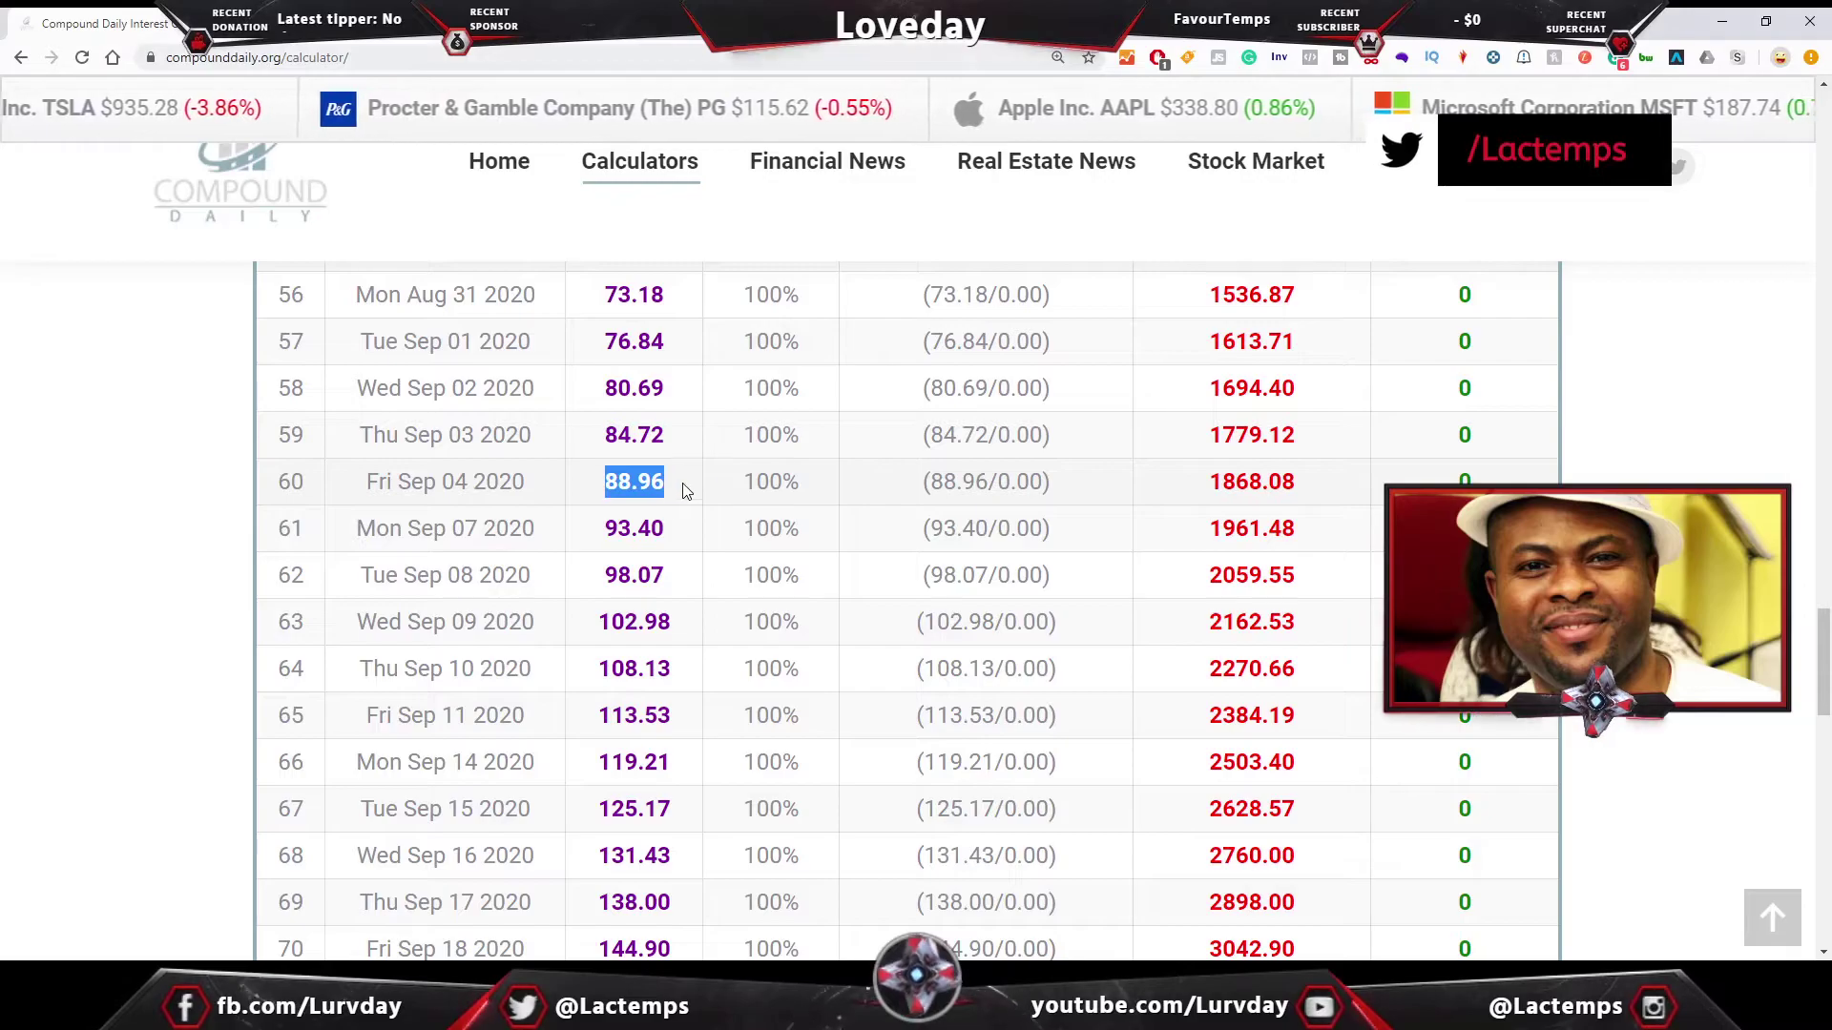
pyautogui.moveTo(1299, 481); pyautogui.dragTo(1204, 482)
pyautogui.scroll(-12, 1002, 517)
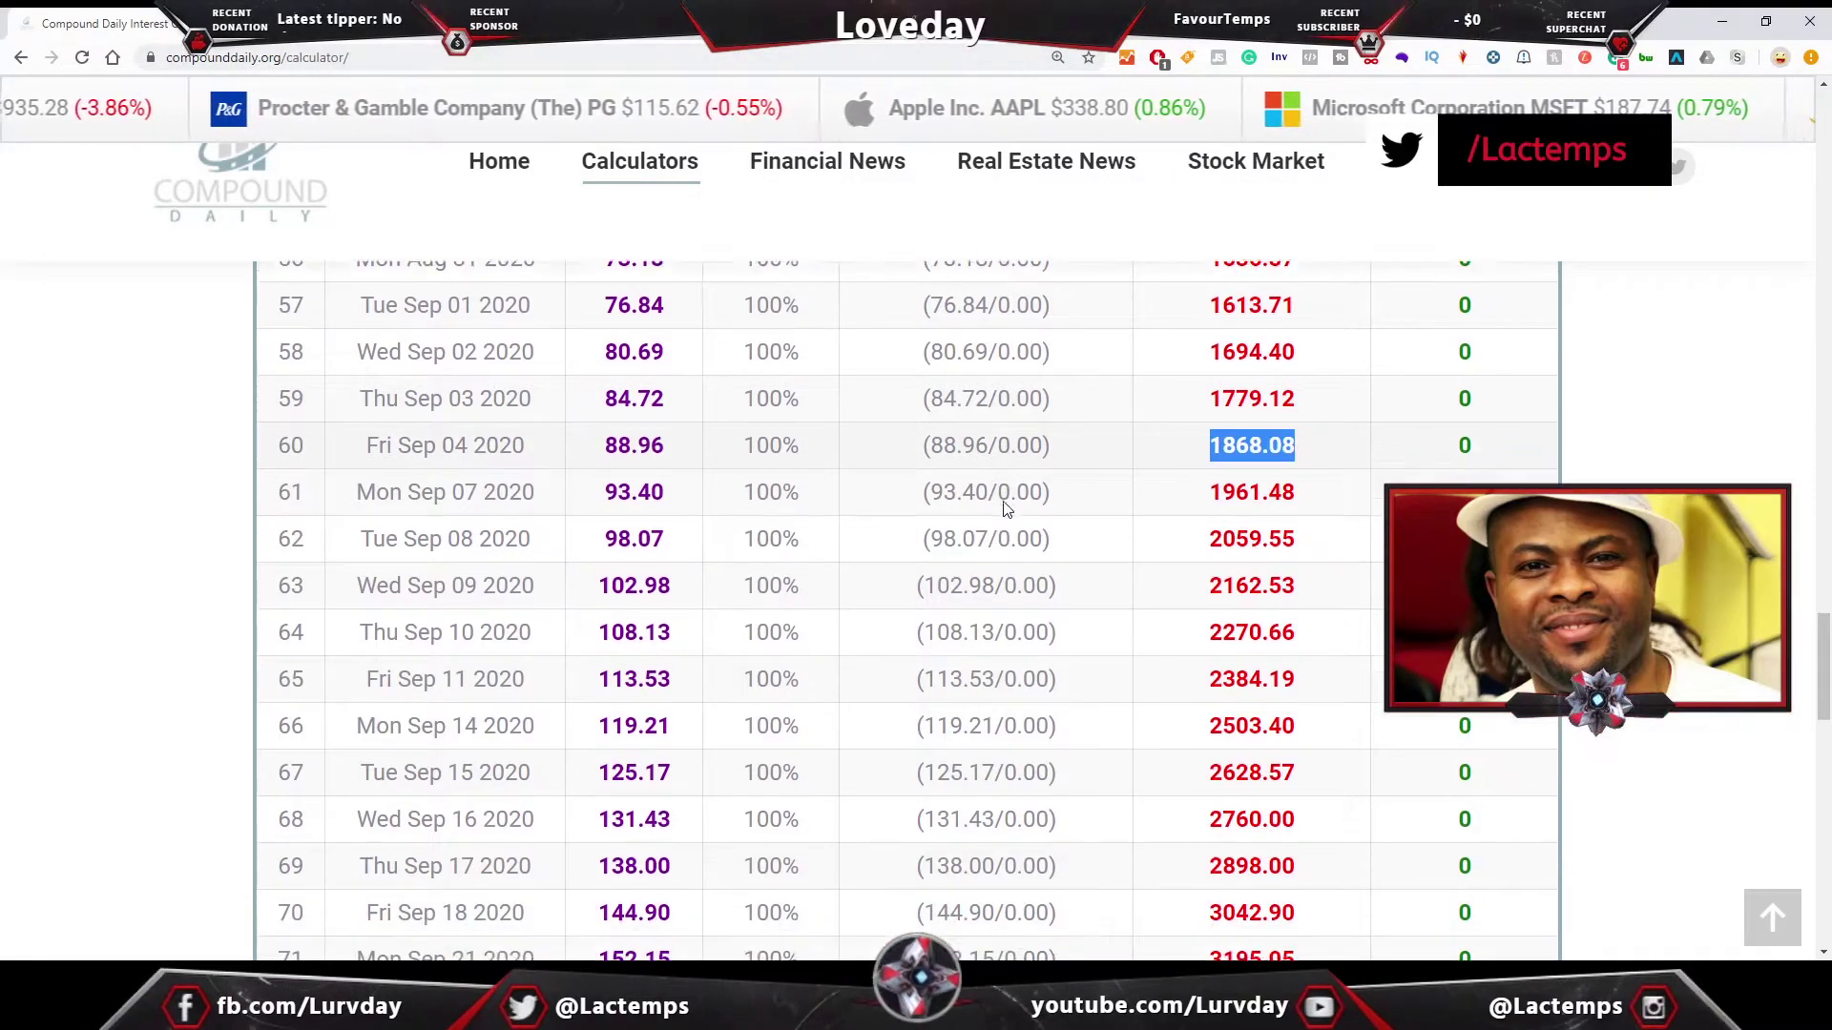
pyautogui.scroll(-5, 997, 520)
pyautogui.scroll(2, 983, 524)
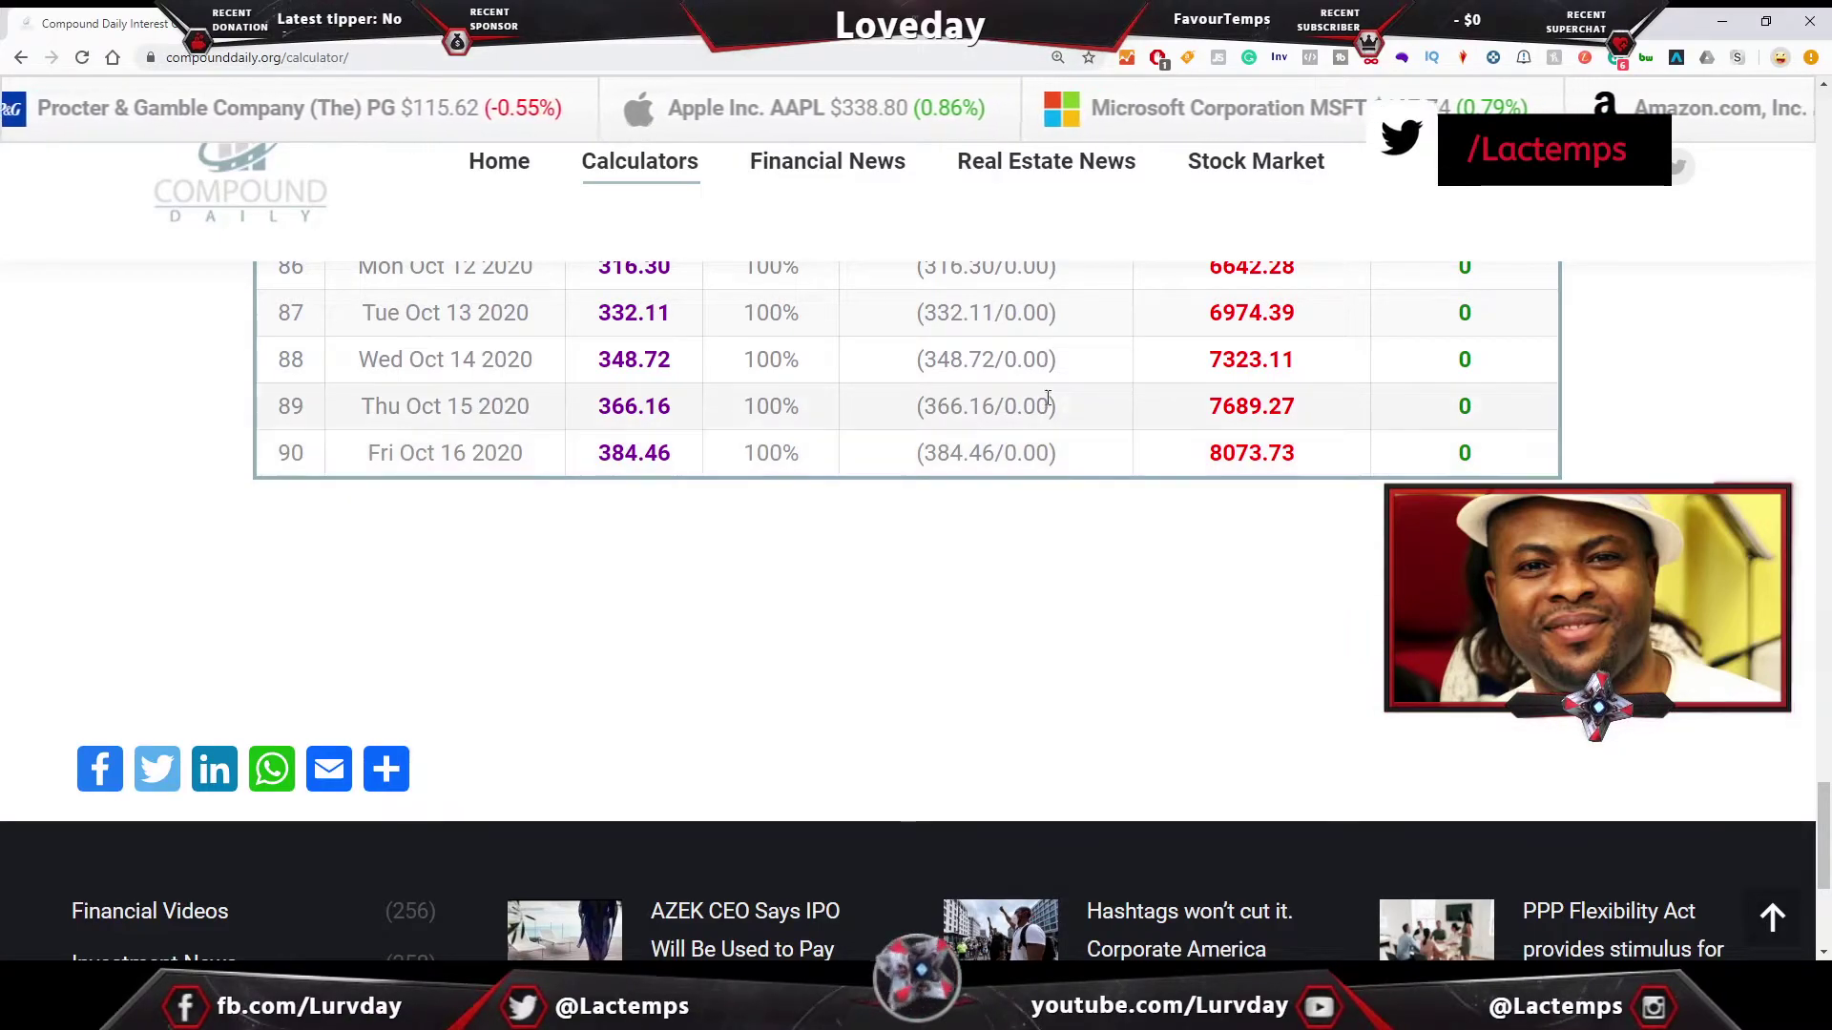
pyautogui.scroll(5, 1184, 405)
pyautogui.scroll(2, 1256, 409)
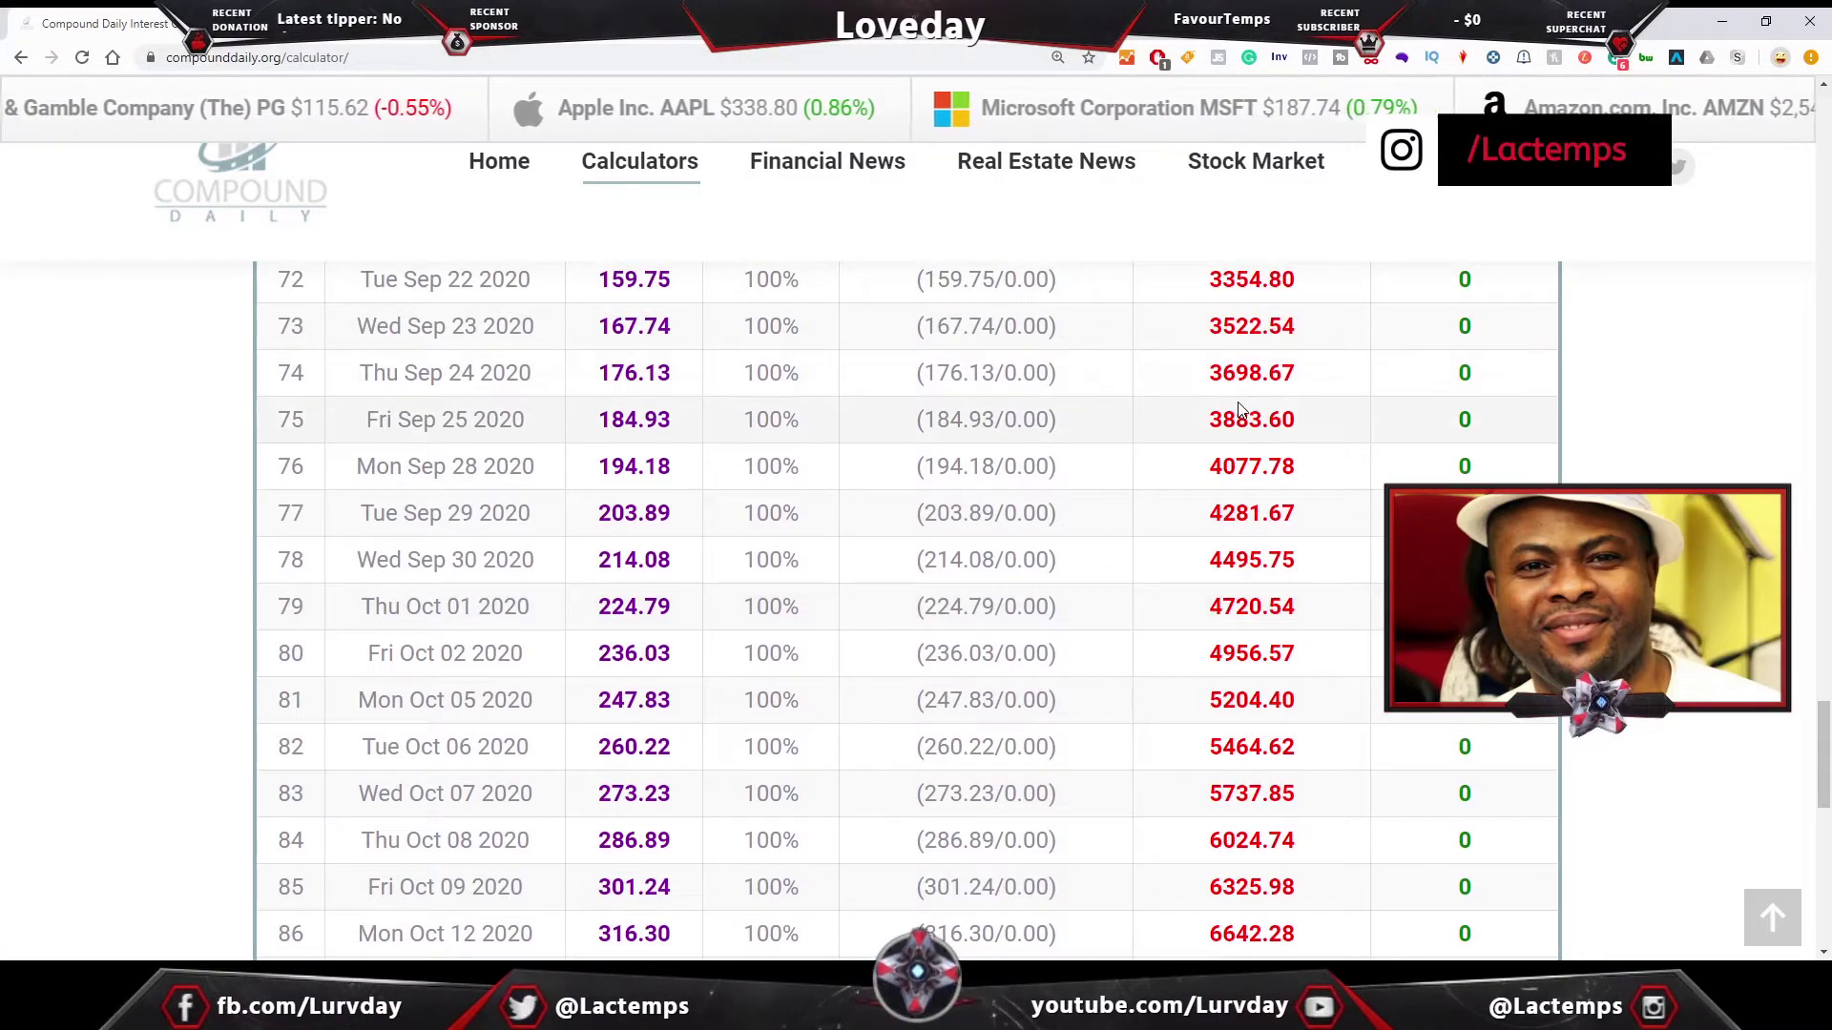
pyautogui.moveTo(1193, 474); pyautogui.dragTo(1290, 467)
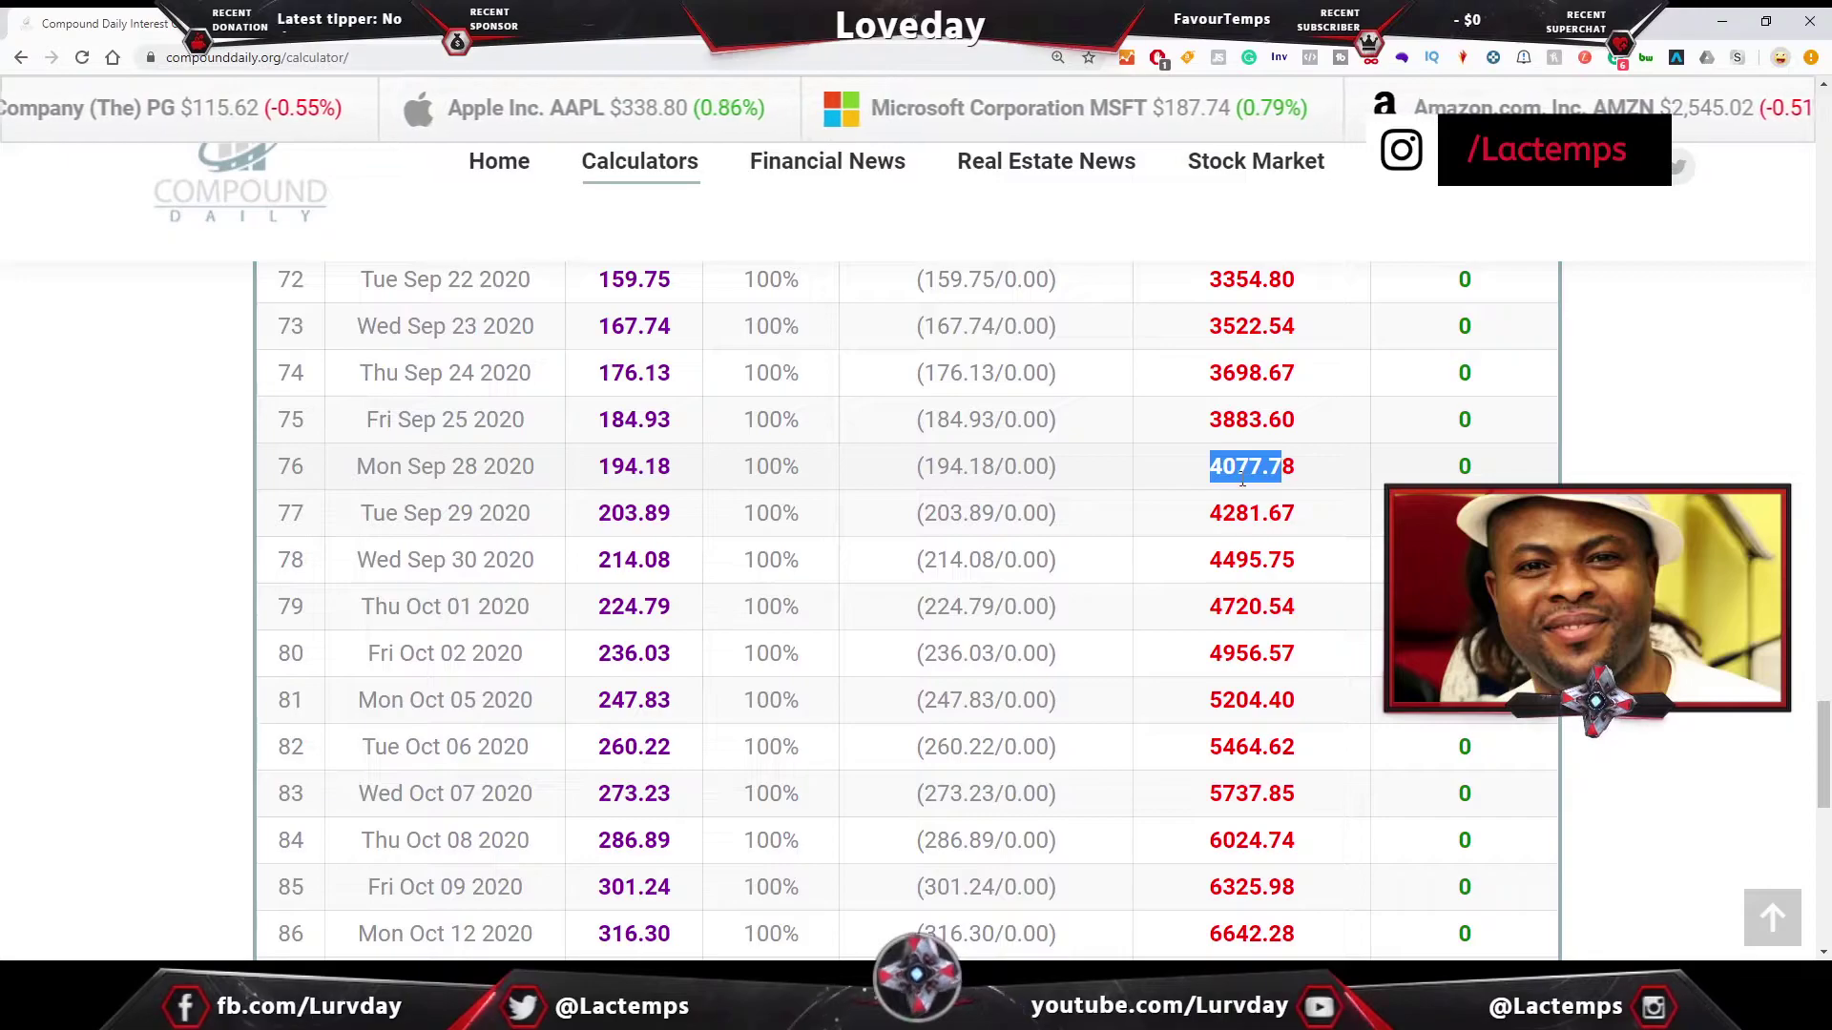
pyautogui.scroll(-4, 1260, 486)
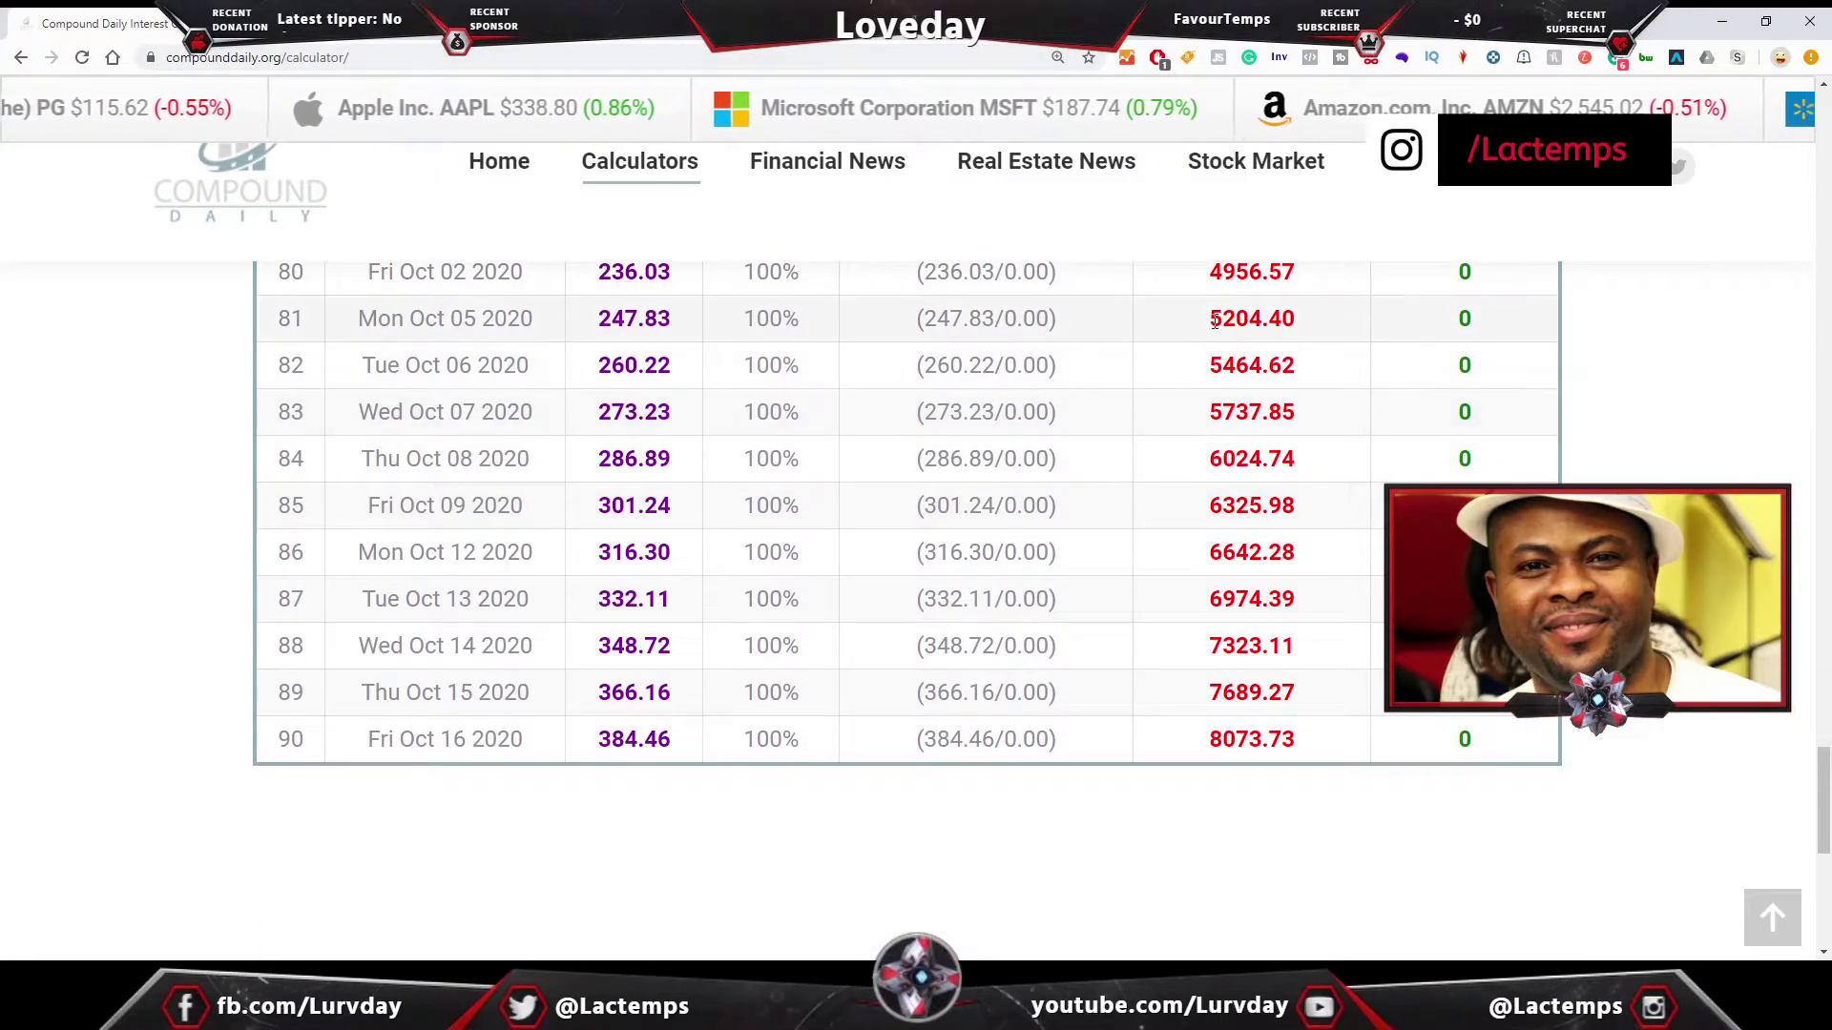
pyautogui.moveTo(1206, 319); pyautogui.dragTo(1320, 329)
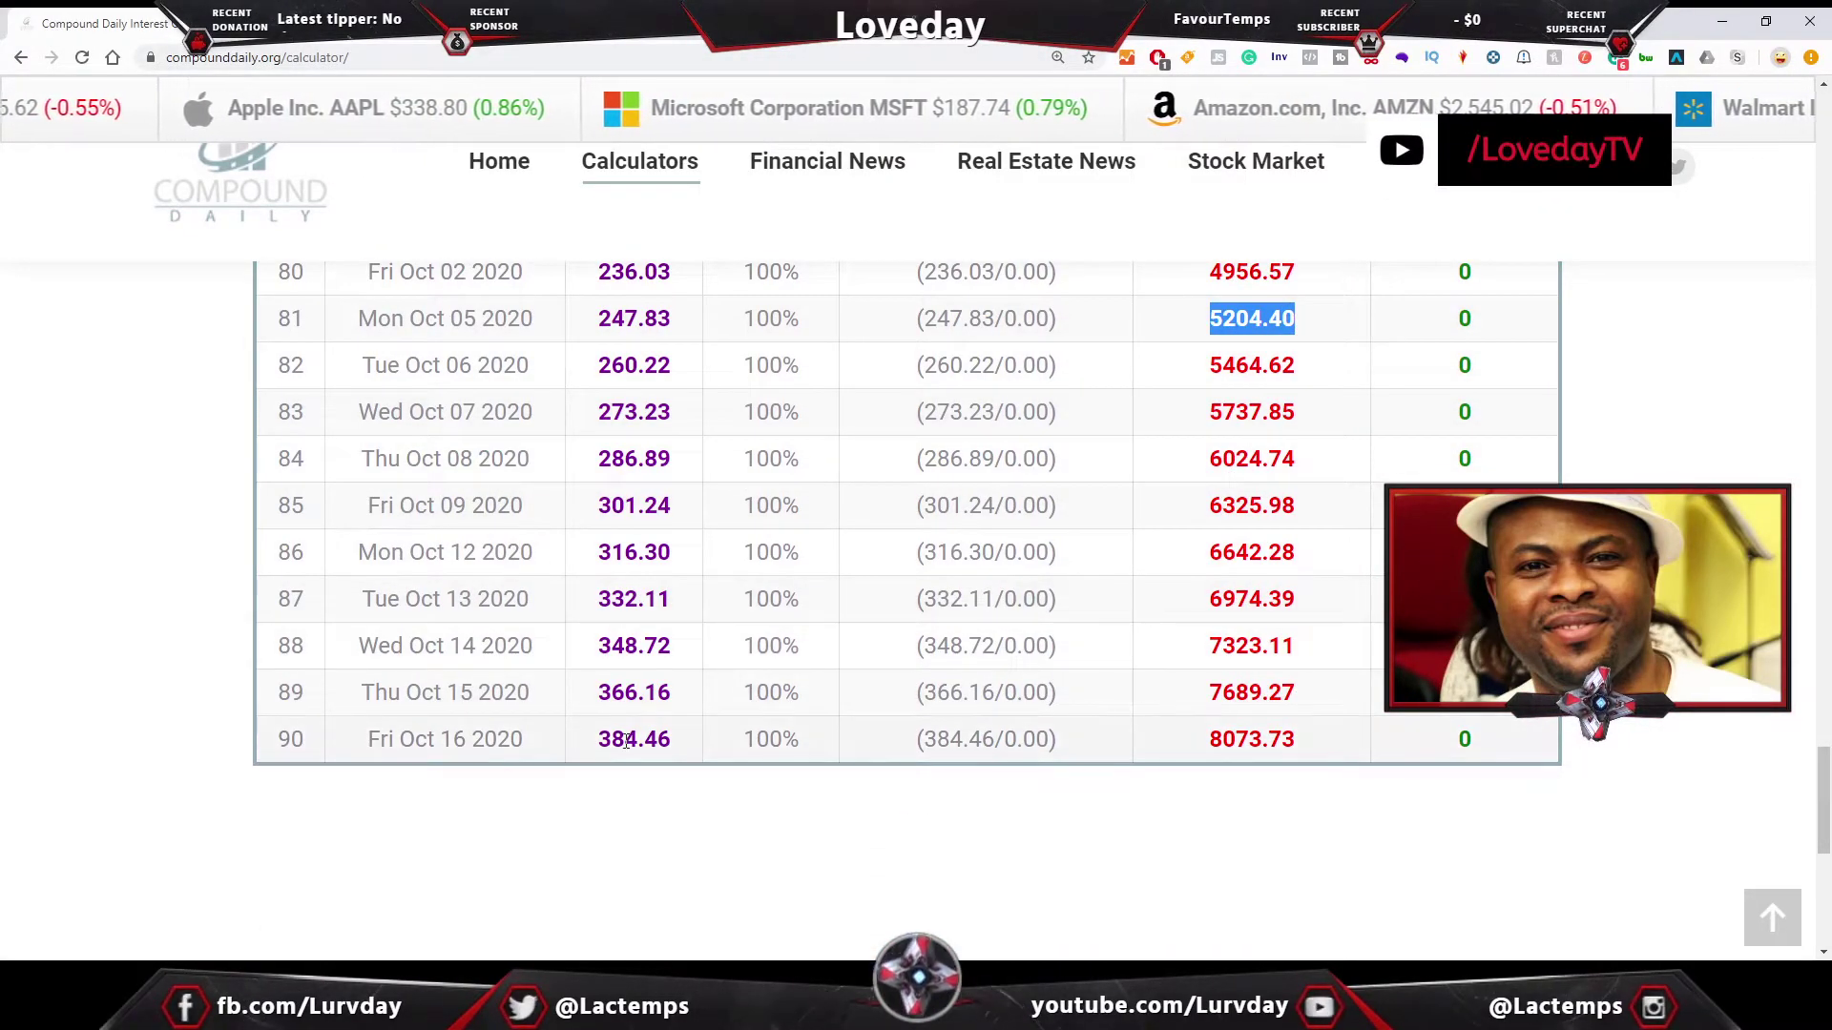
pyautogui.click(598, 744)
pyautogui.moveTo(598, 744); pyautogui.dragTo(672, 741)
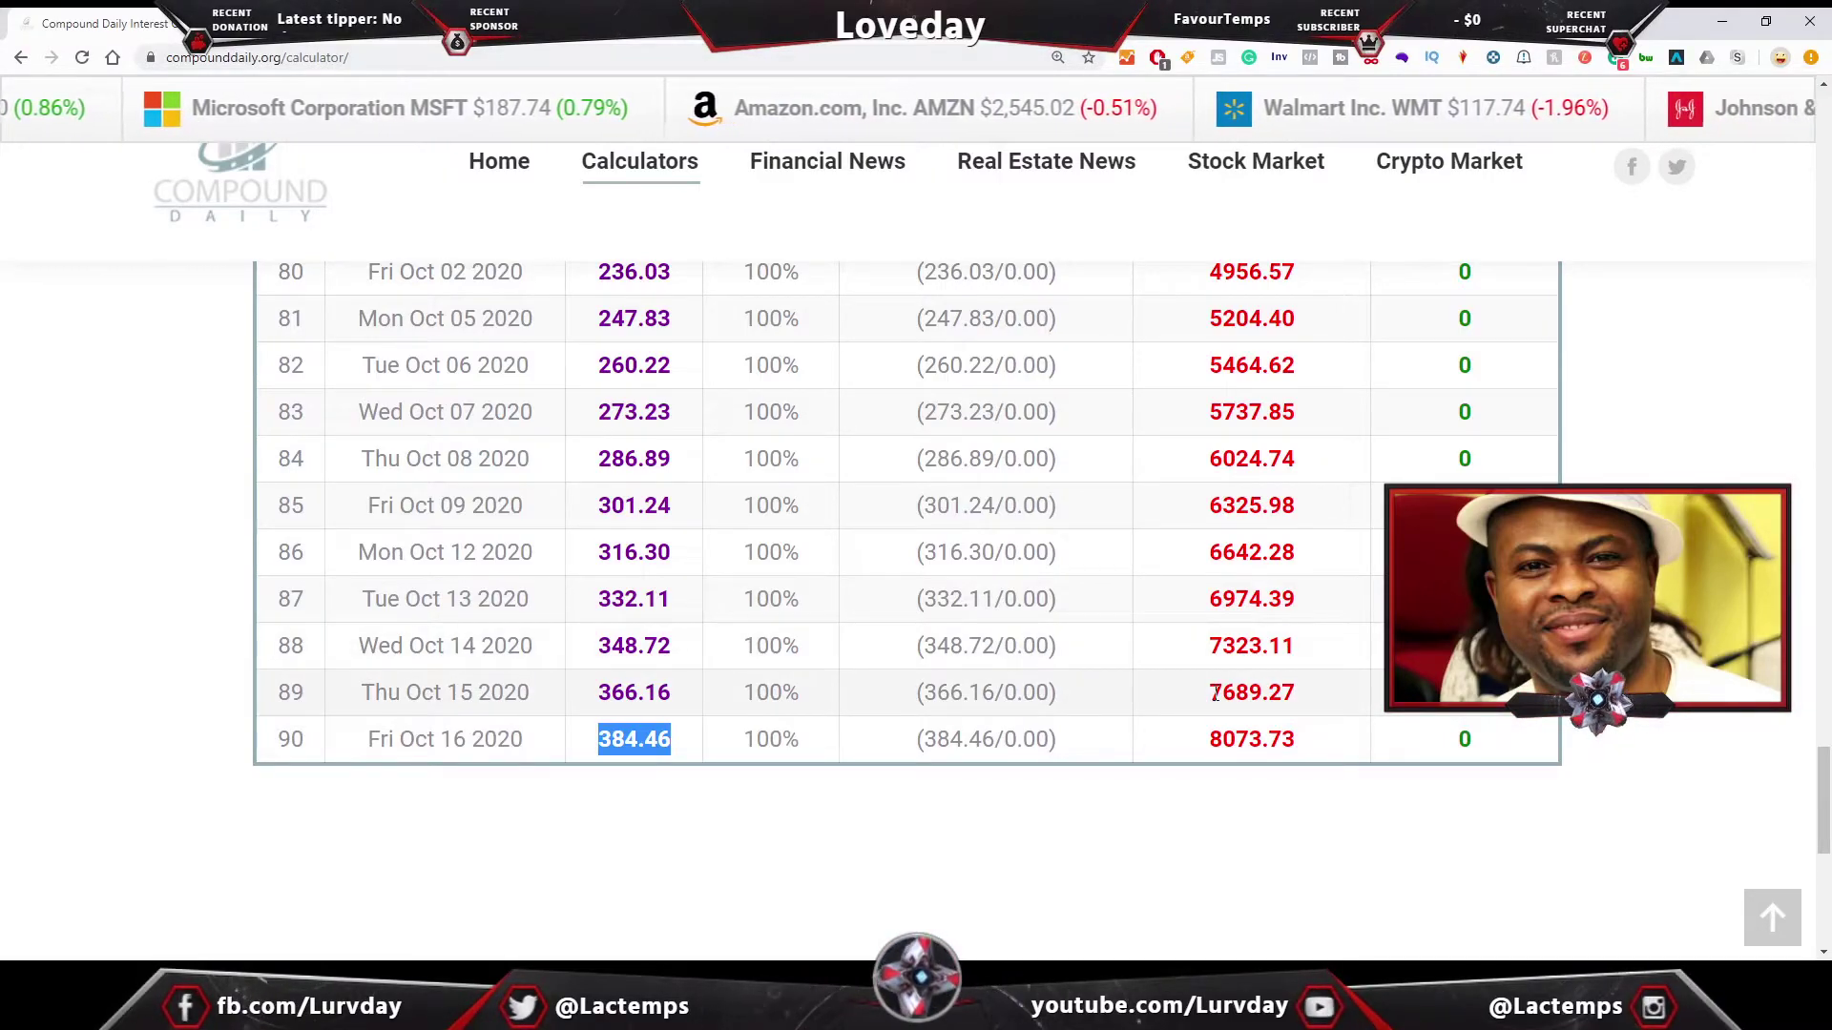
pyautogui.moveTo(1216, 694); pyautogui.dragTo(1312, 696)
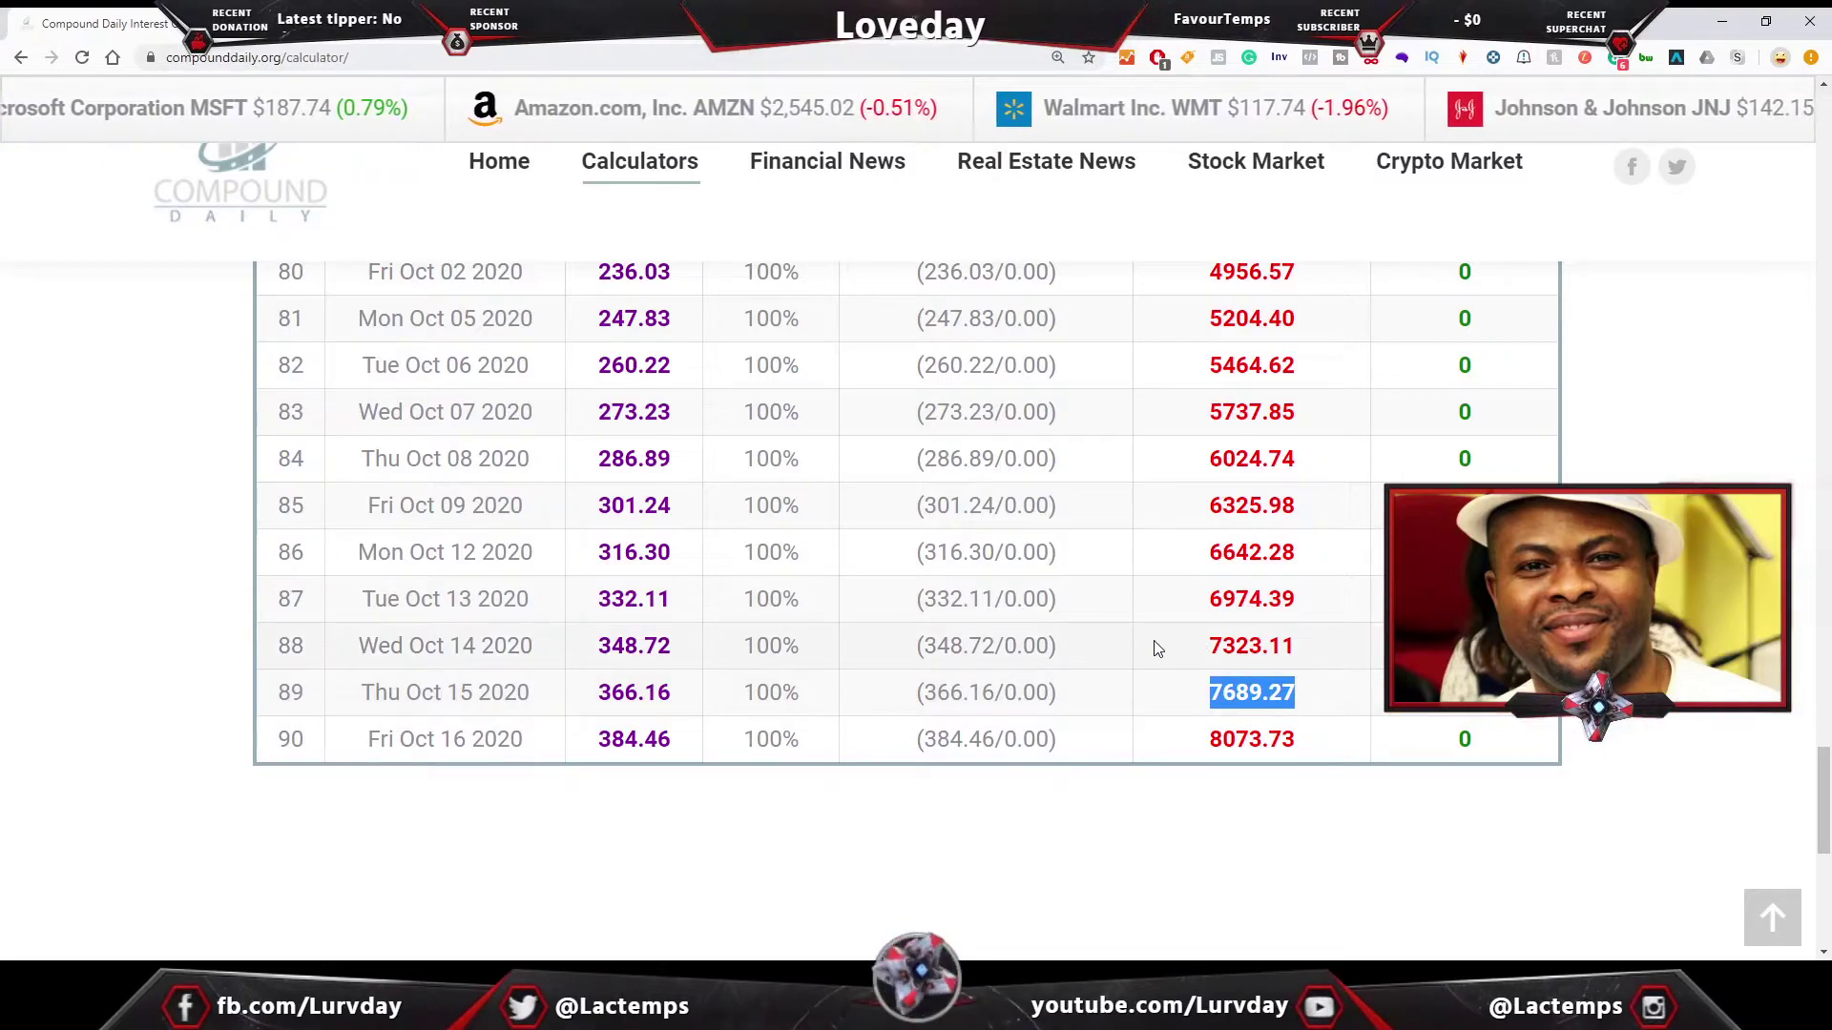
pyautogui.moveTo(672, 747); pyautogui.dragTo(604, 743)
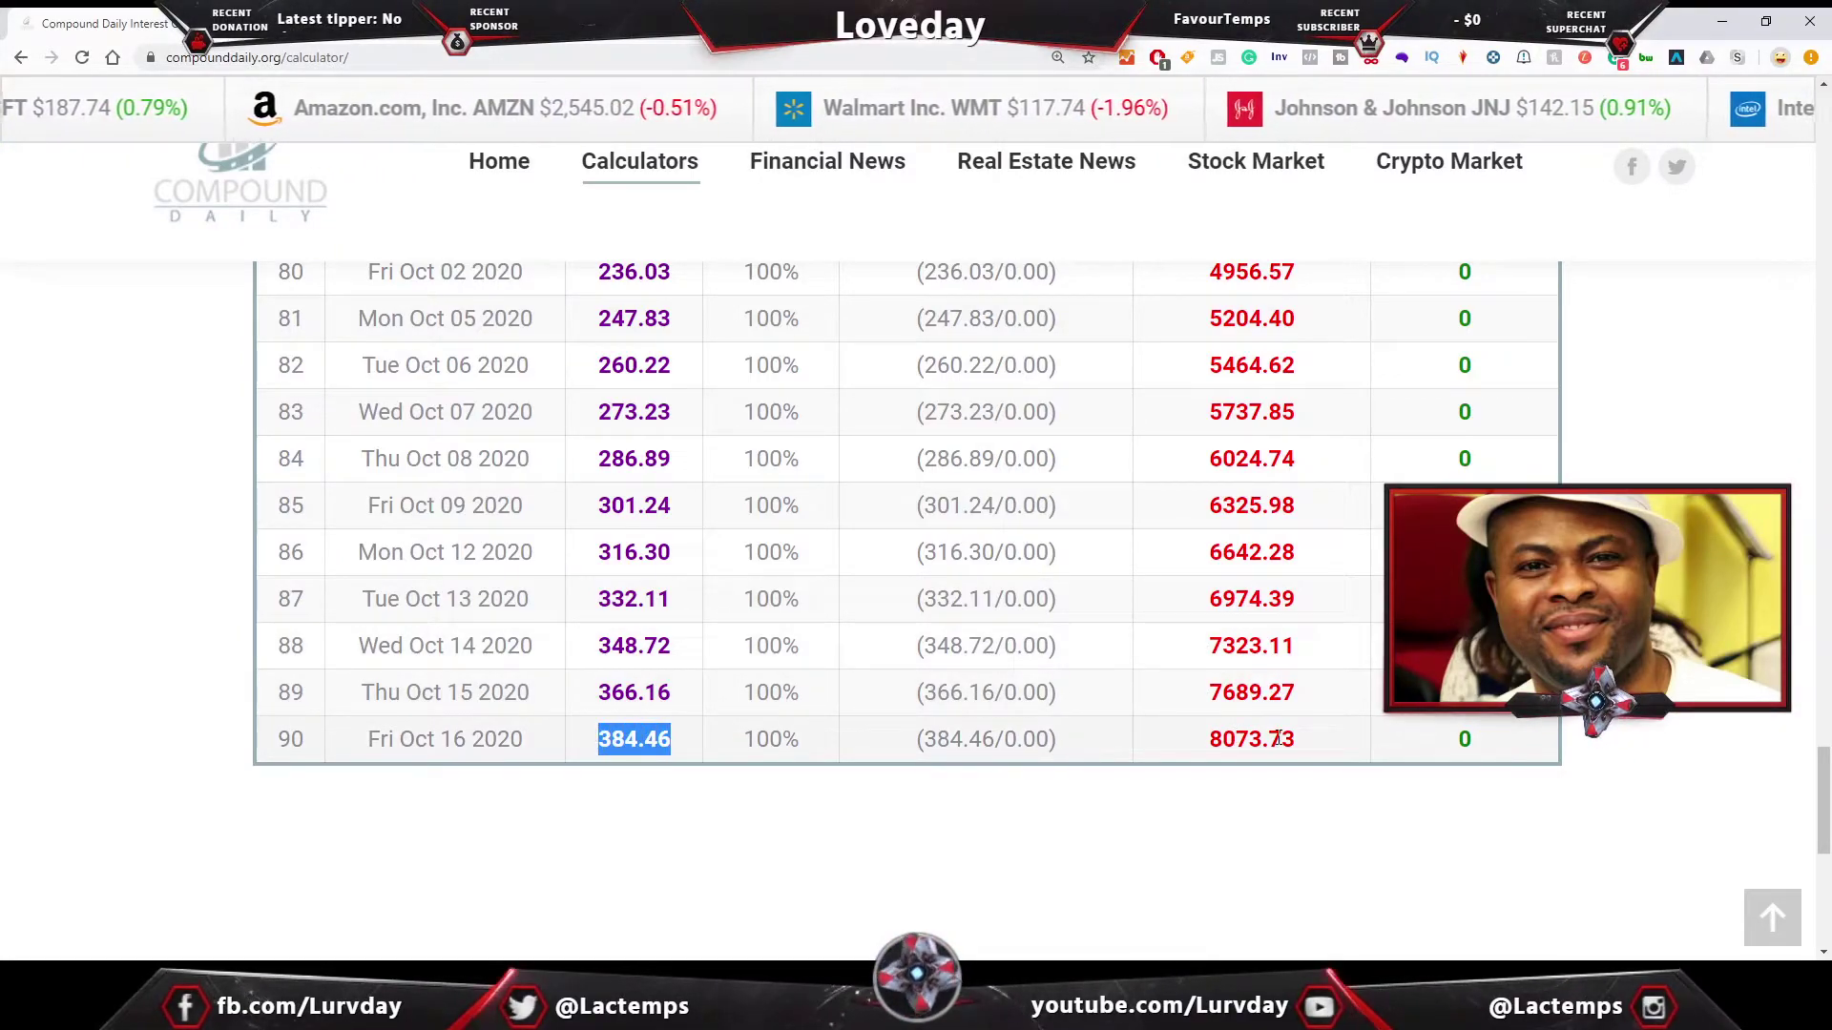
pyautogui.moveTo(1303, 745); pyautogui.dragTo(1201, 745)
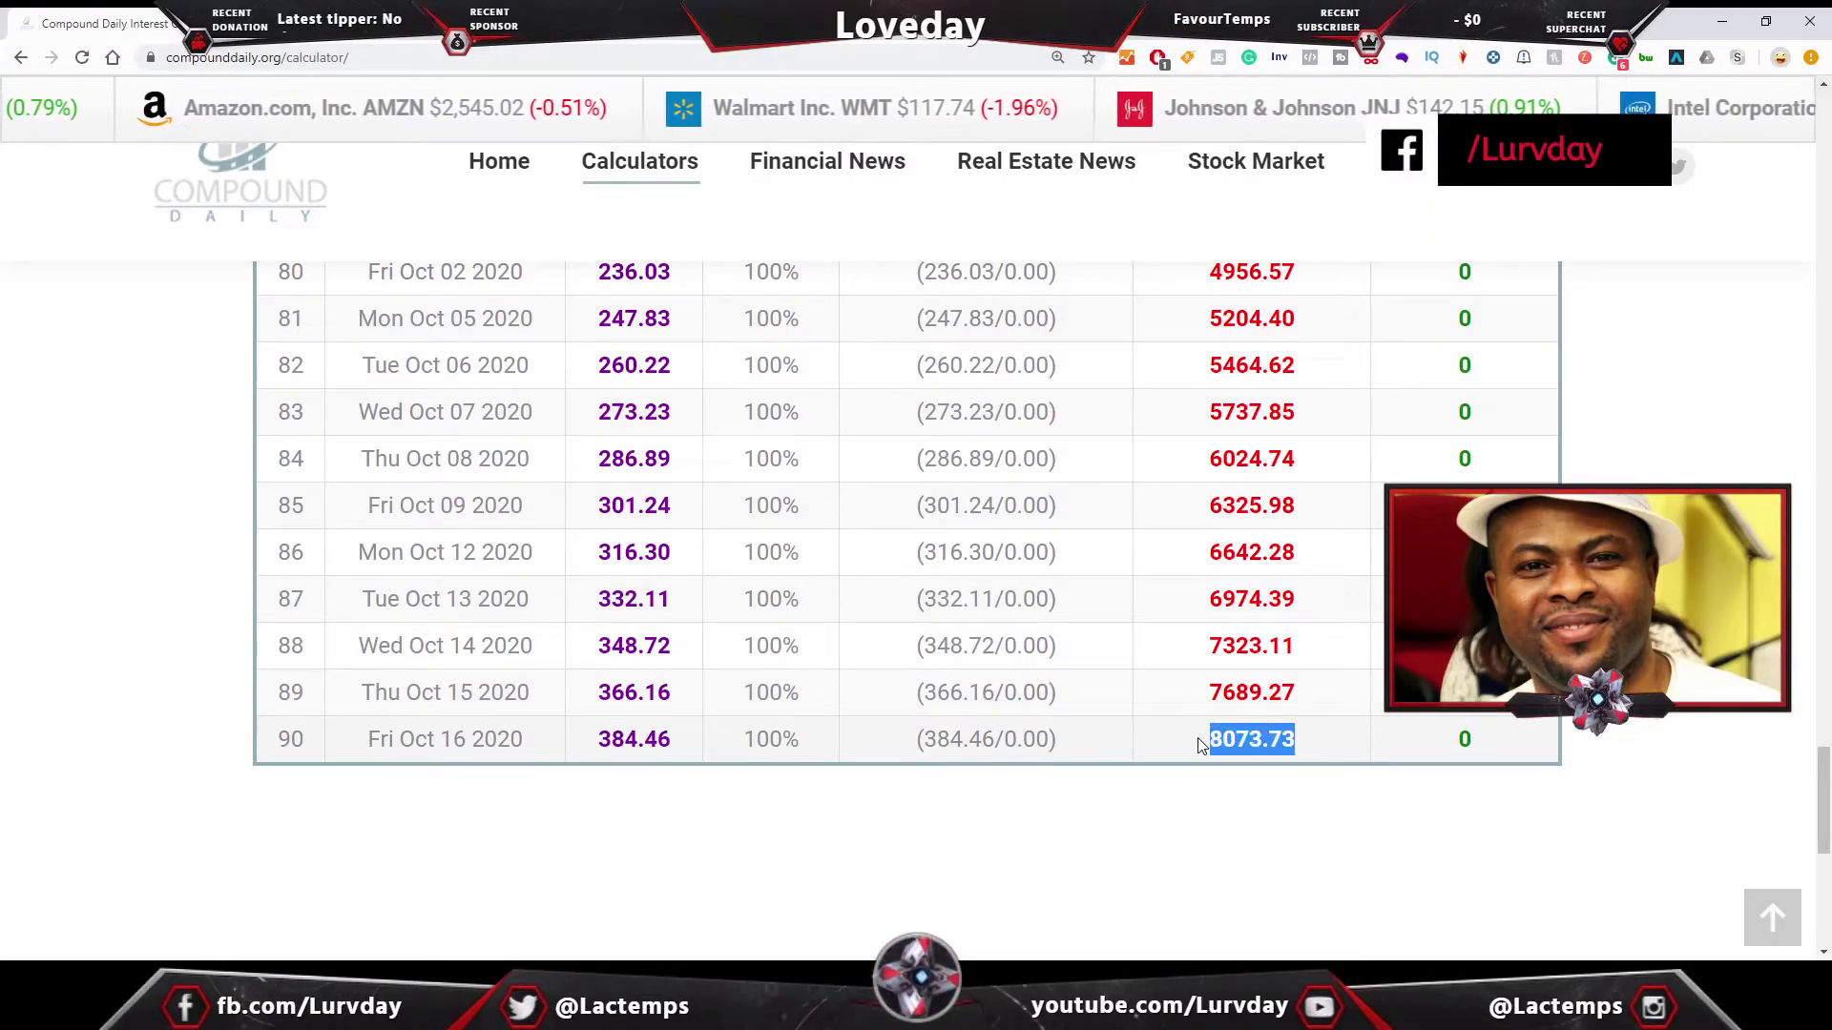
# Step: Highlight day 80's 4956.57 balance, then return to the form showing the $100 amount
pyautogui.scroll(8, 966, 601)
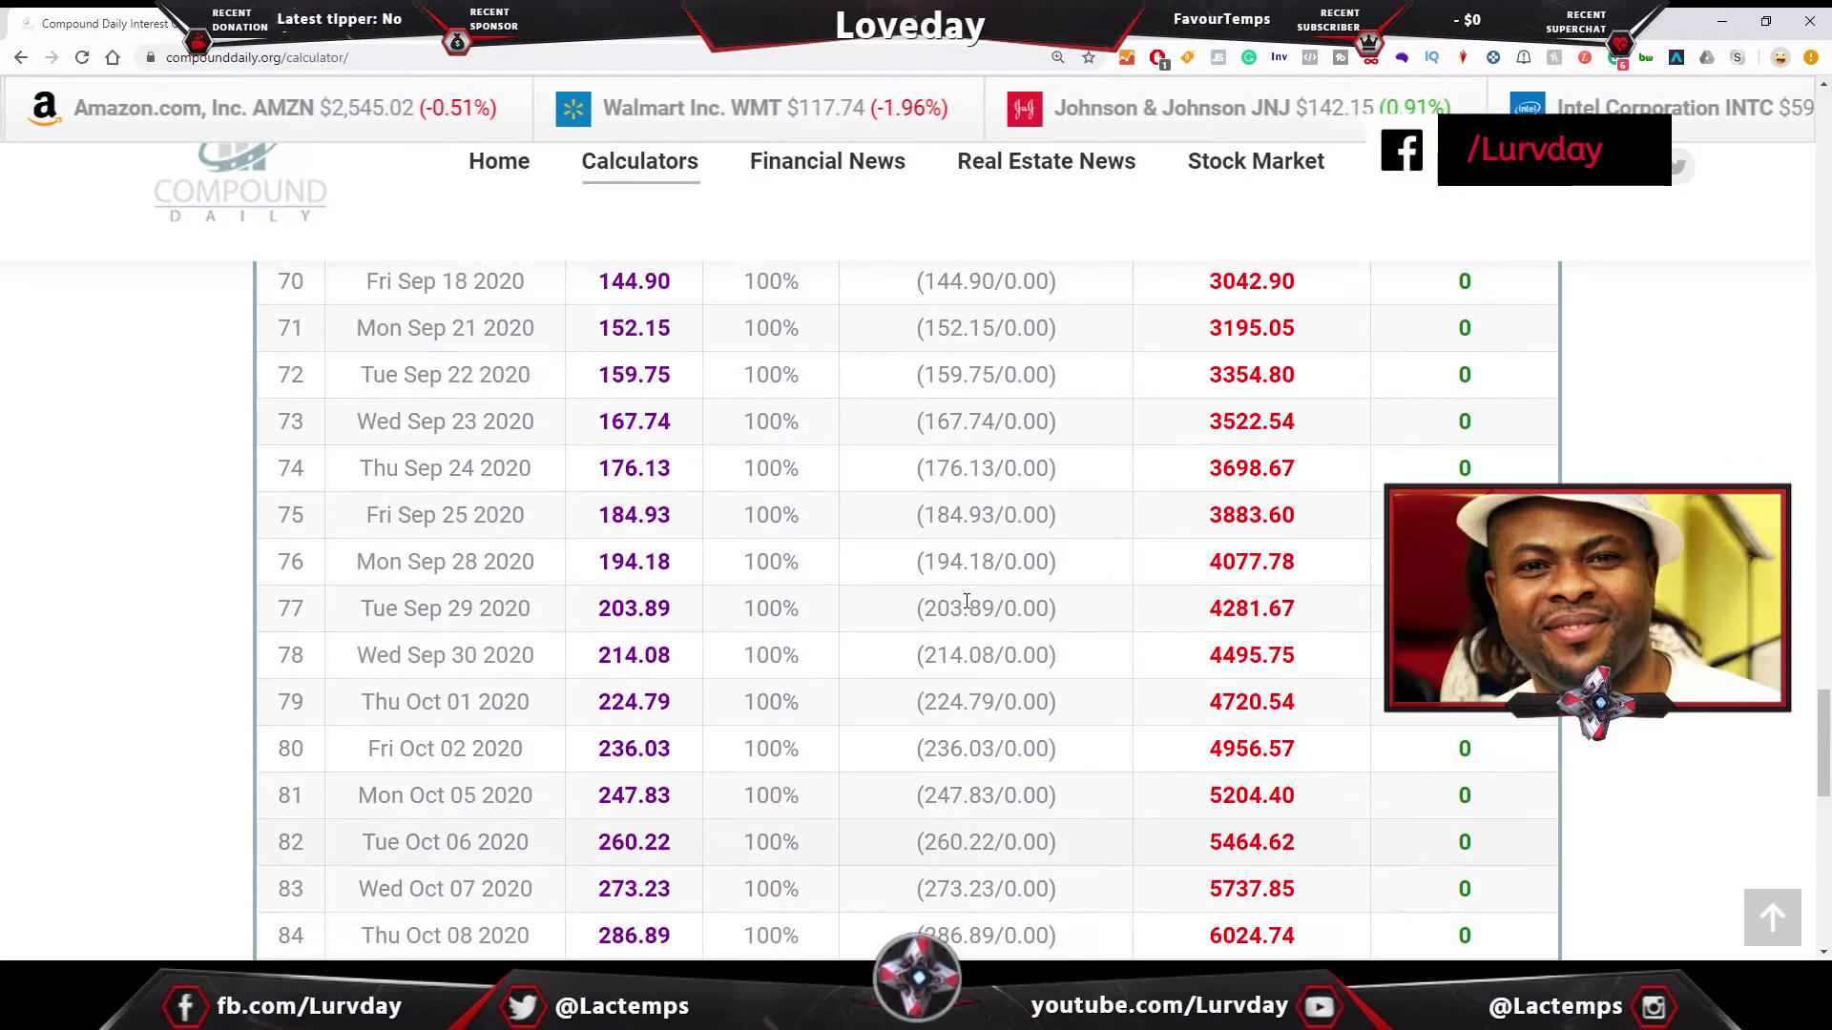
pyautogui.scroll(6, 967, 601)
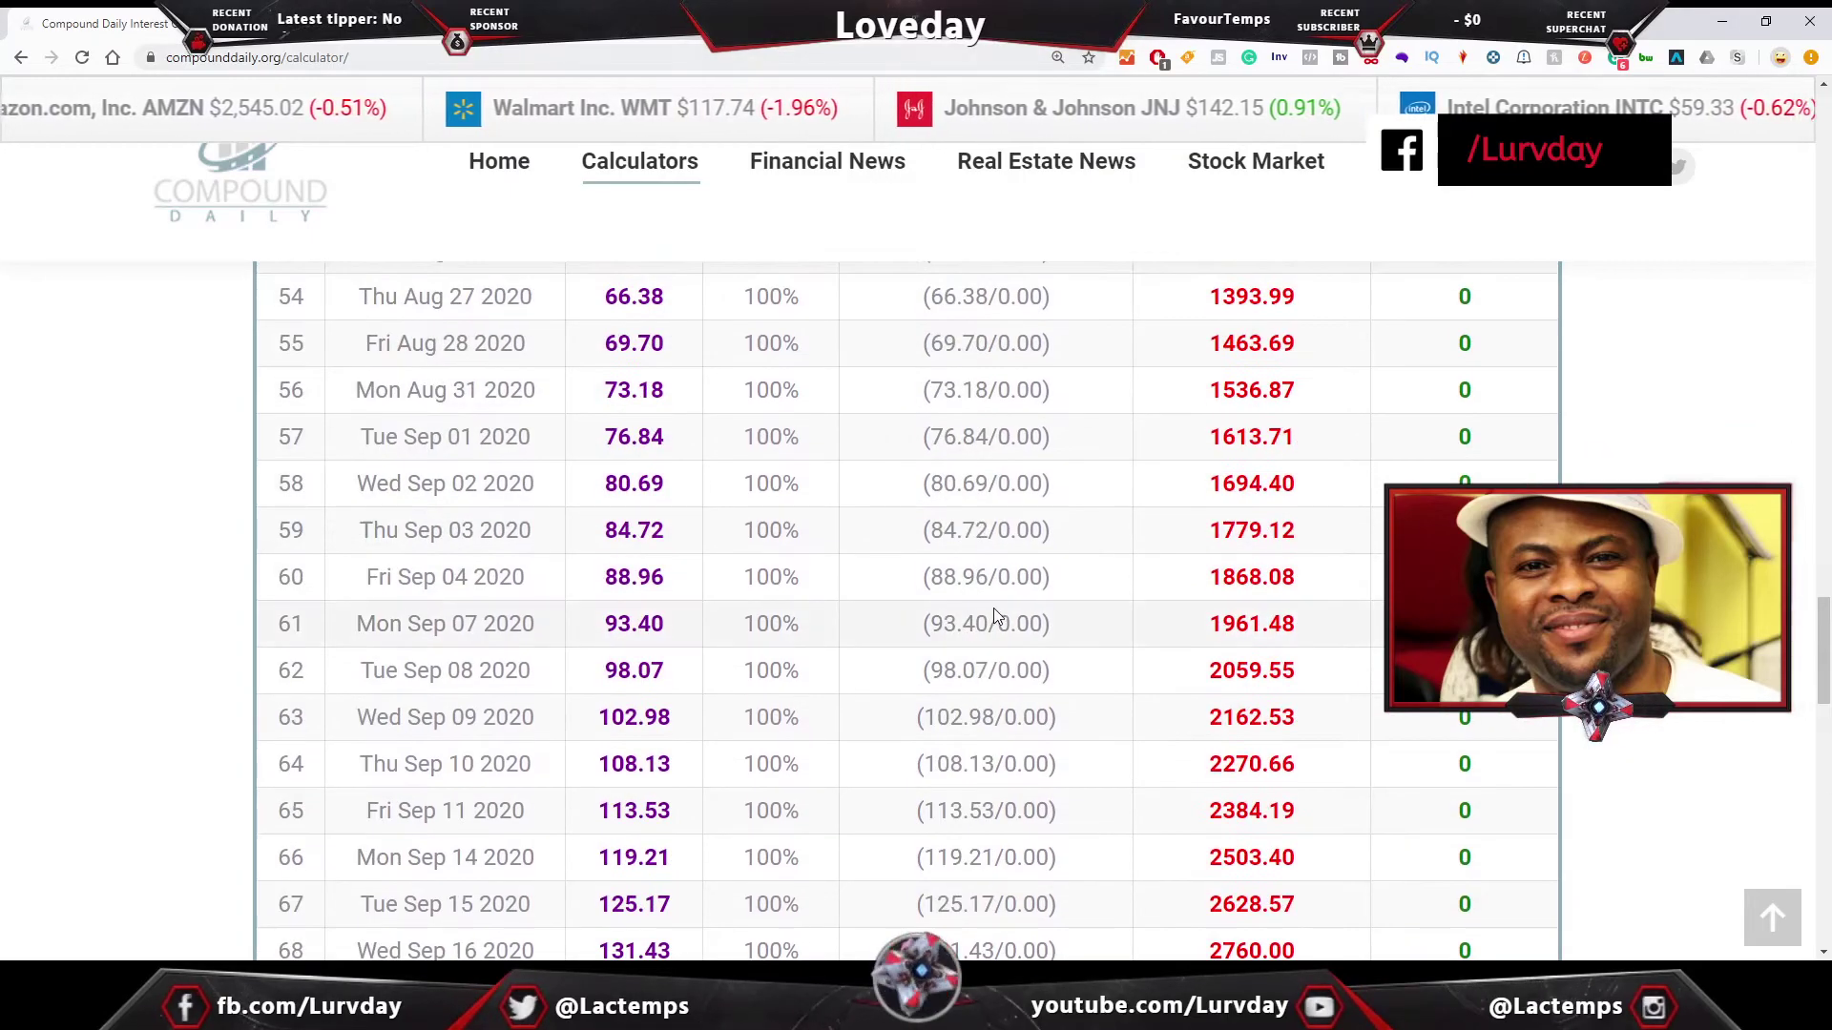
pyautogui.scroll(-4, 1001, 609)
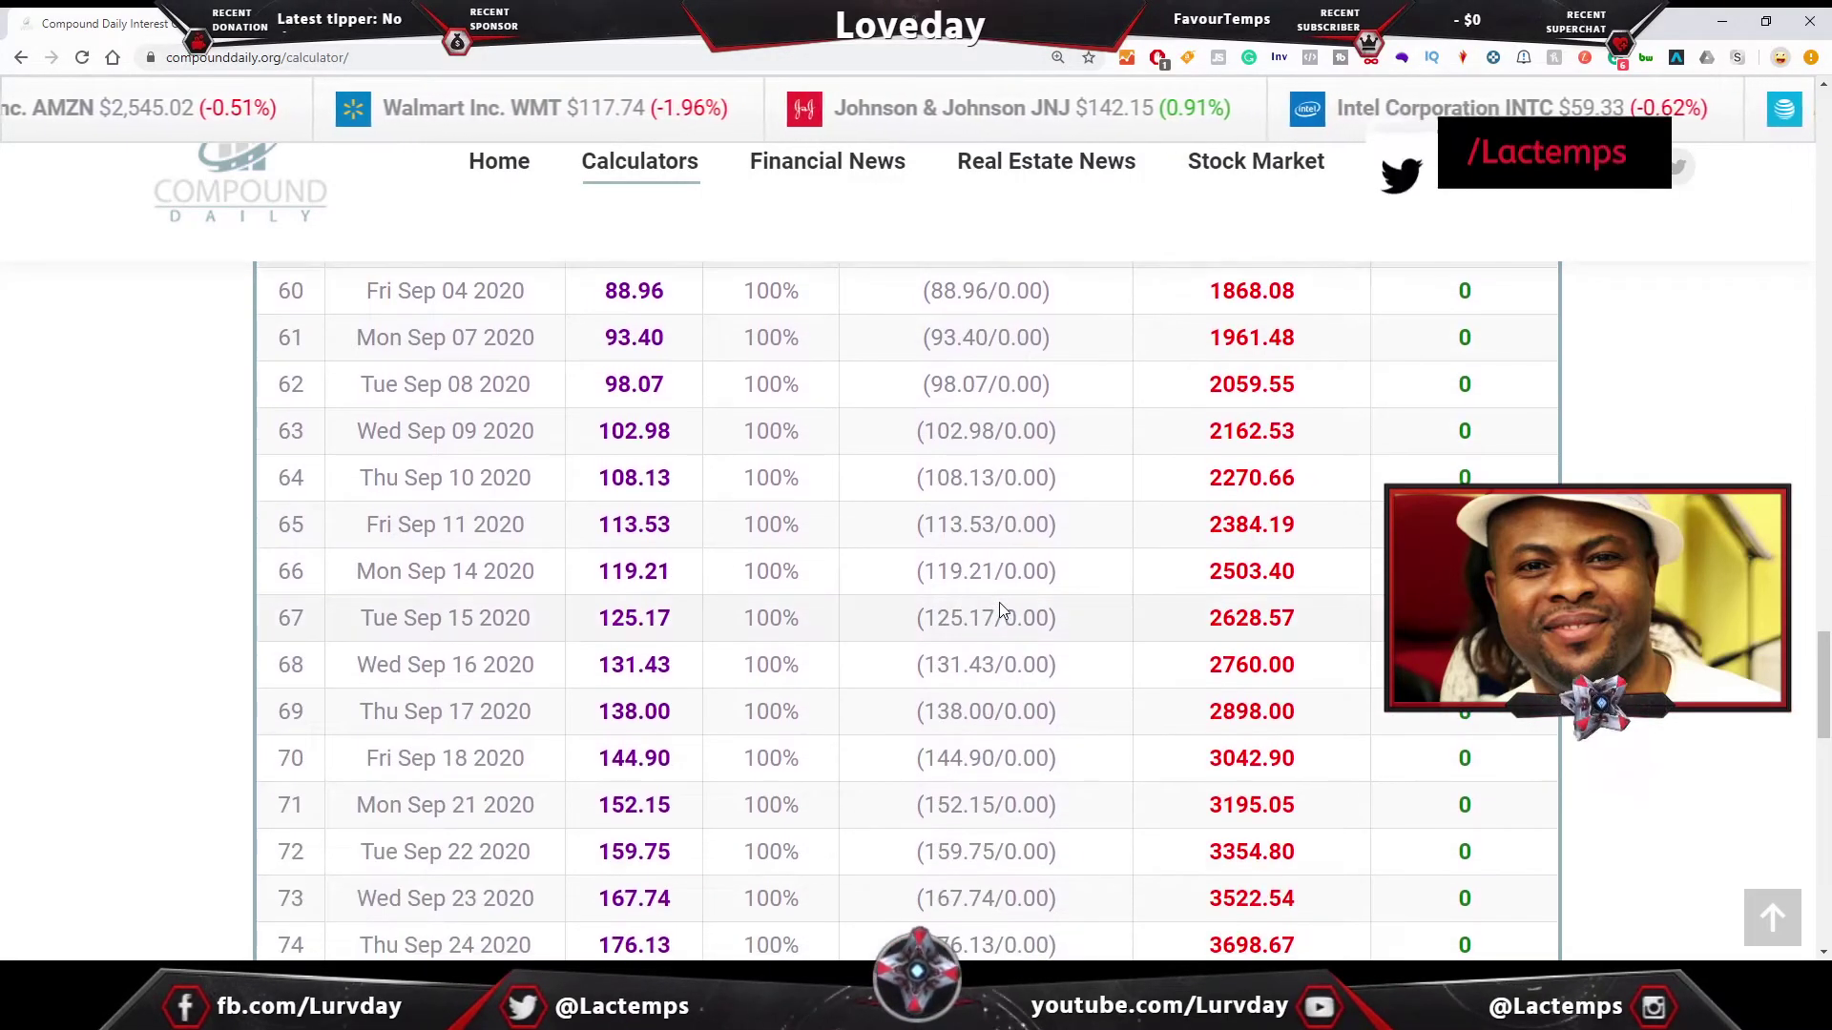
pyautogui.scroll(1, 999, 603)
pyautogui.scroll(-16, 1007, 603)
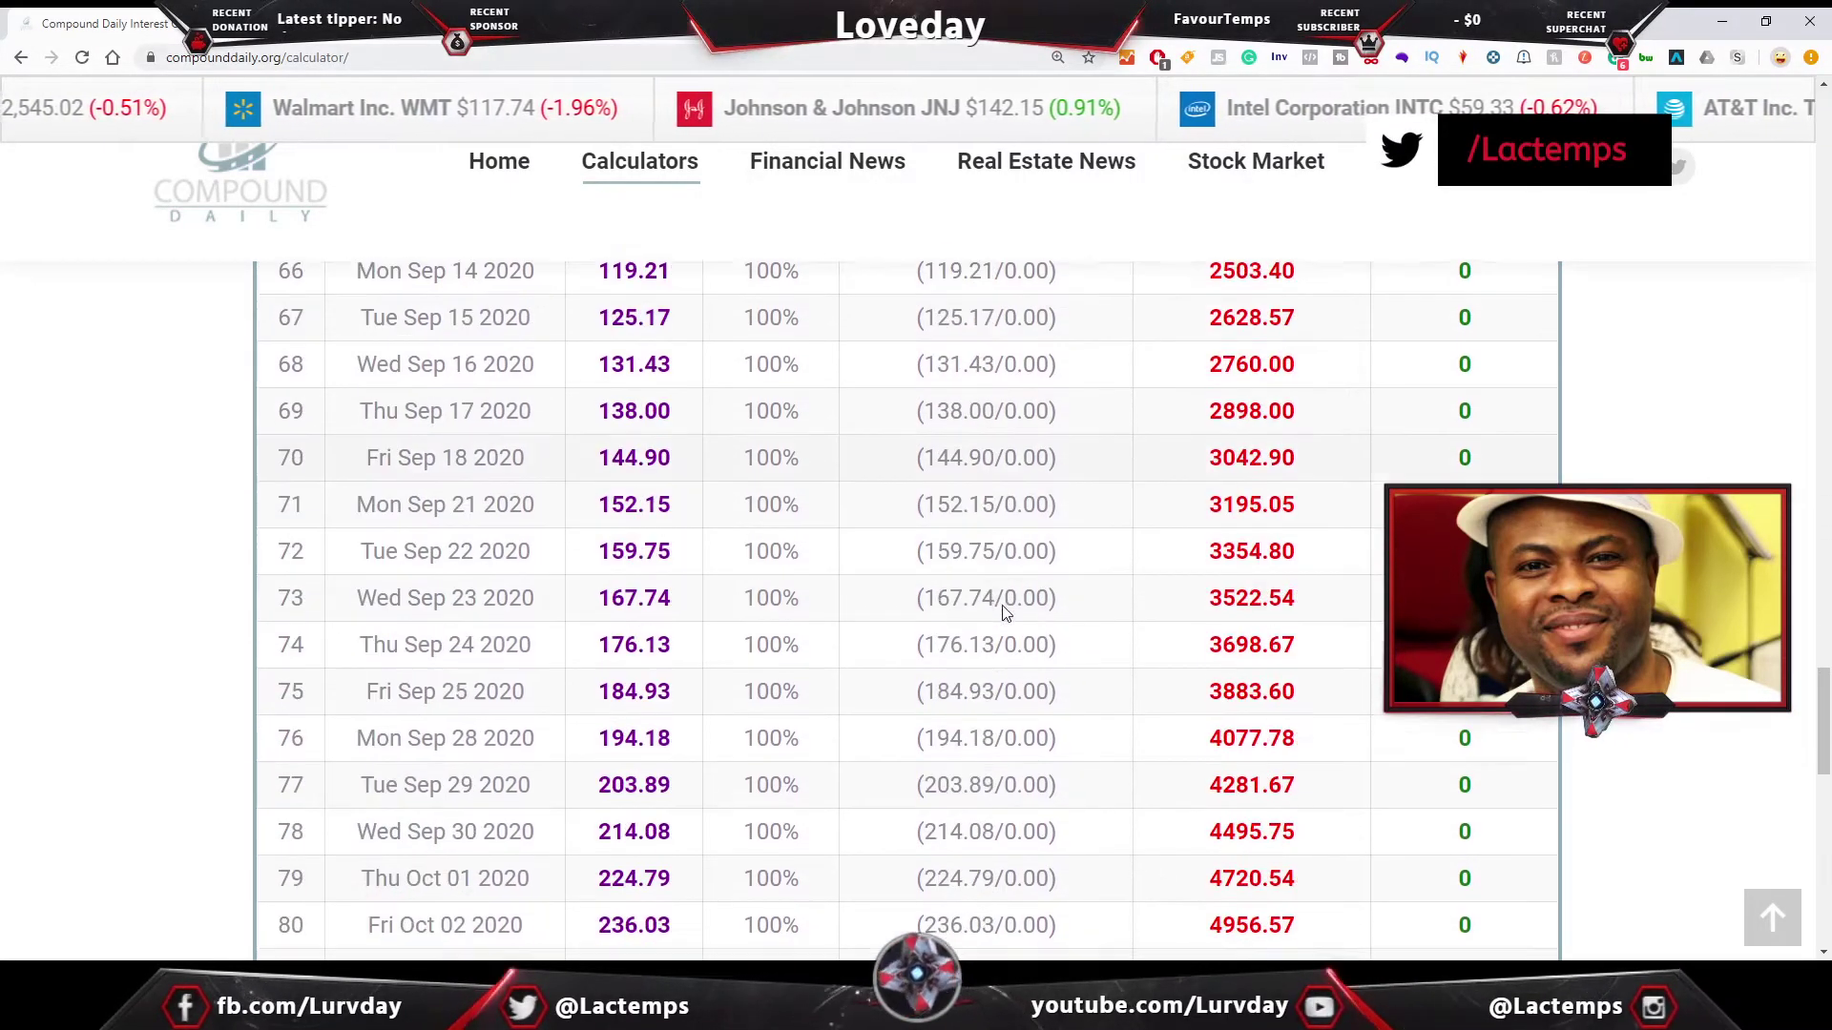
pyautogui.scroll(9, 1019, 603)
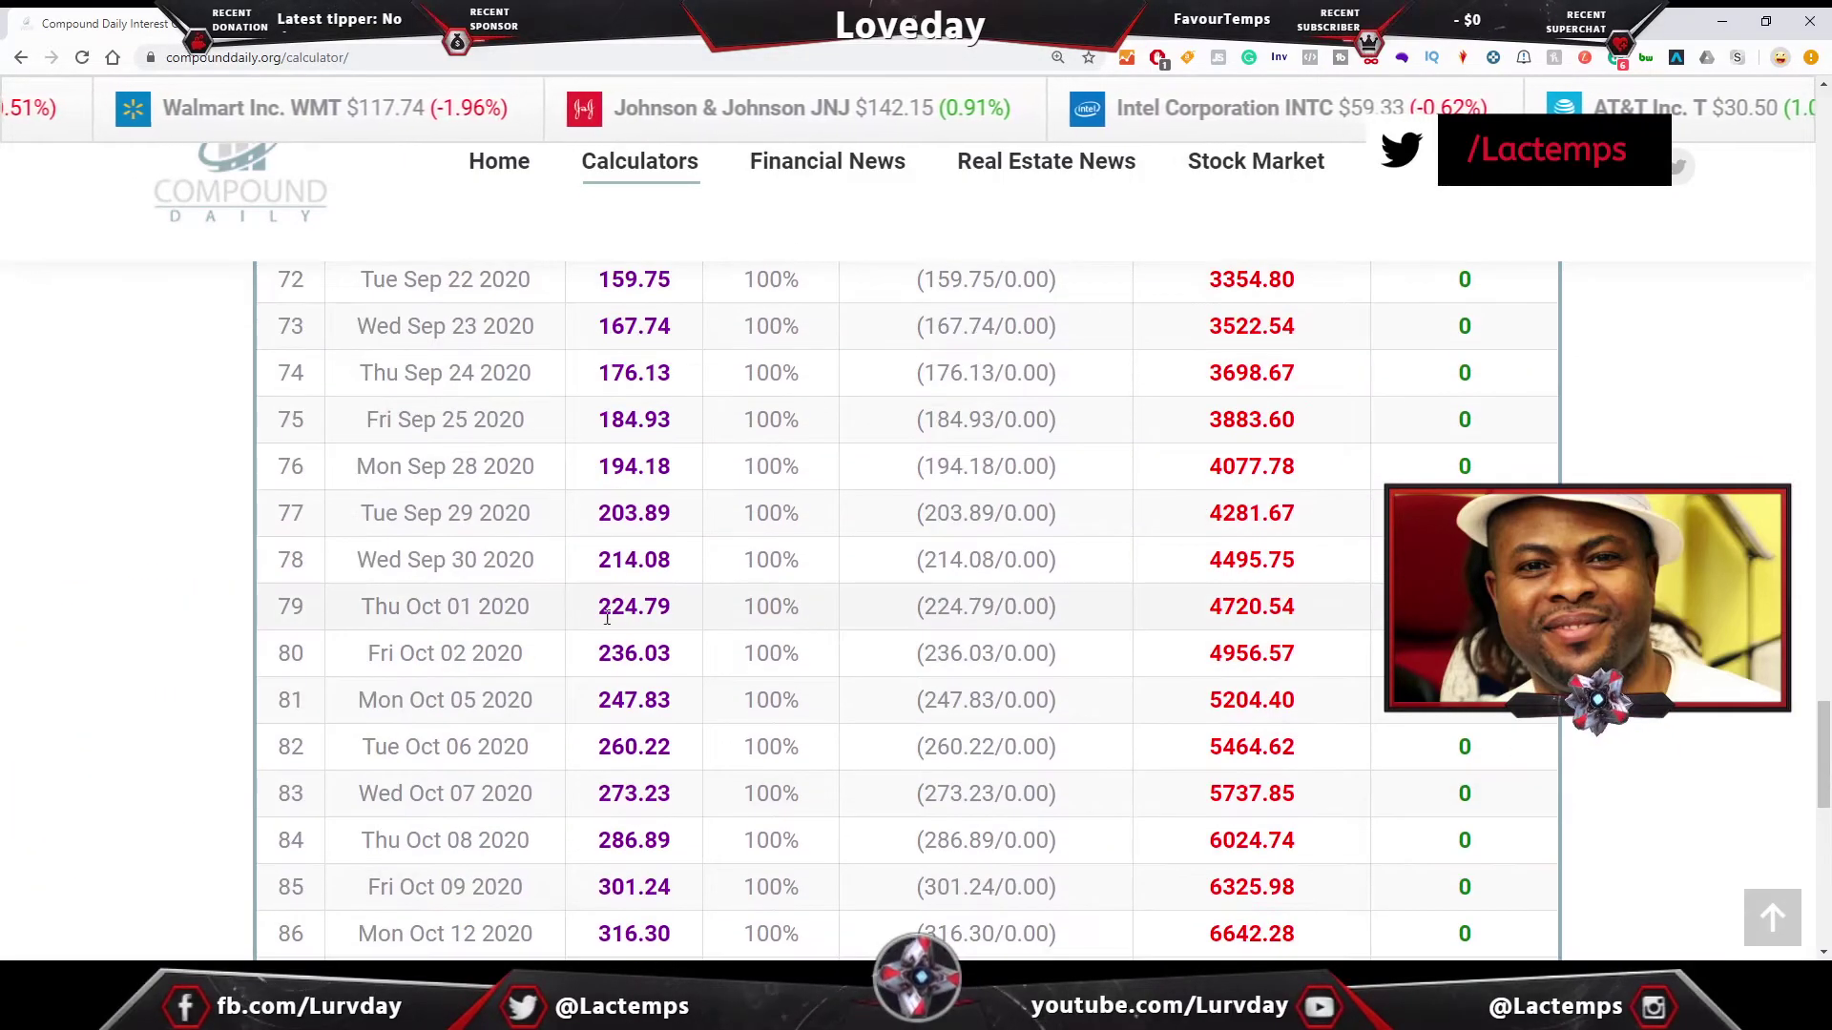
pyautogui.moveTo(1302, 659); pyautogui.dragTo(1186, 654)
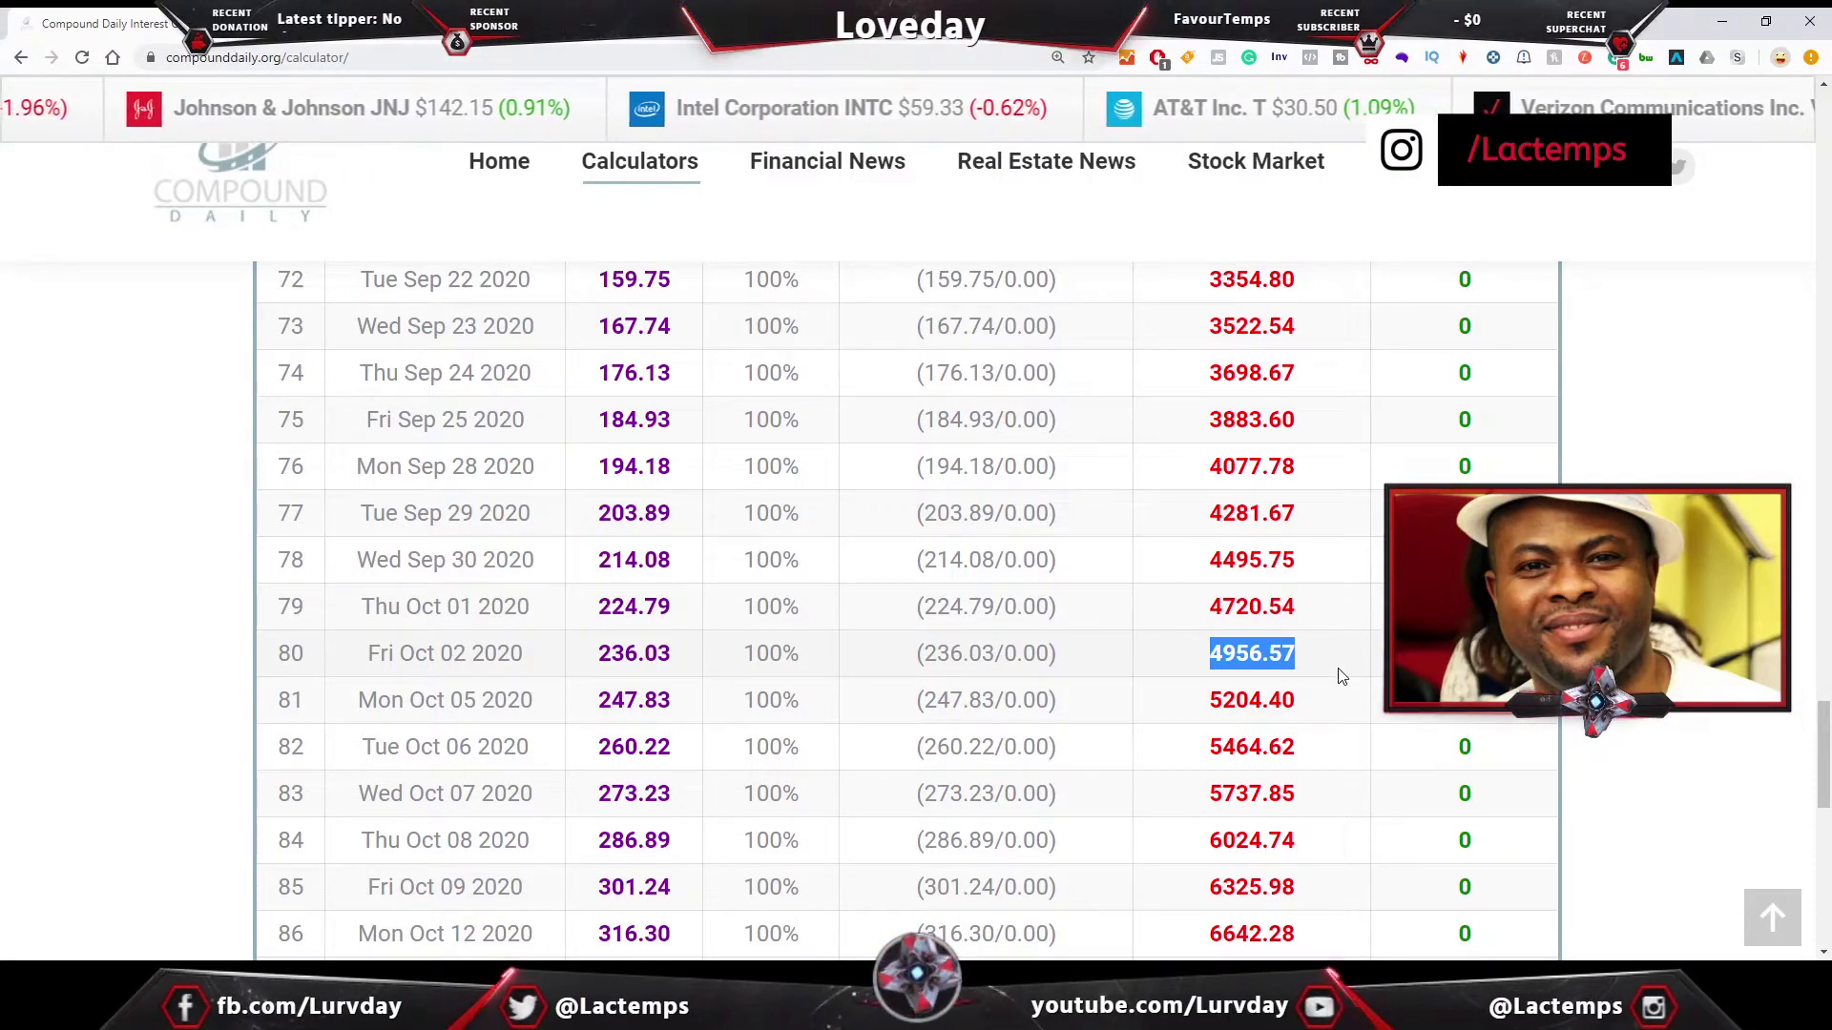
pyautogui.scroll(20, 1331, 667)
pyautogui.scroll(20, 1317, 665)
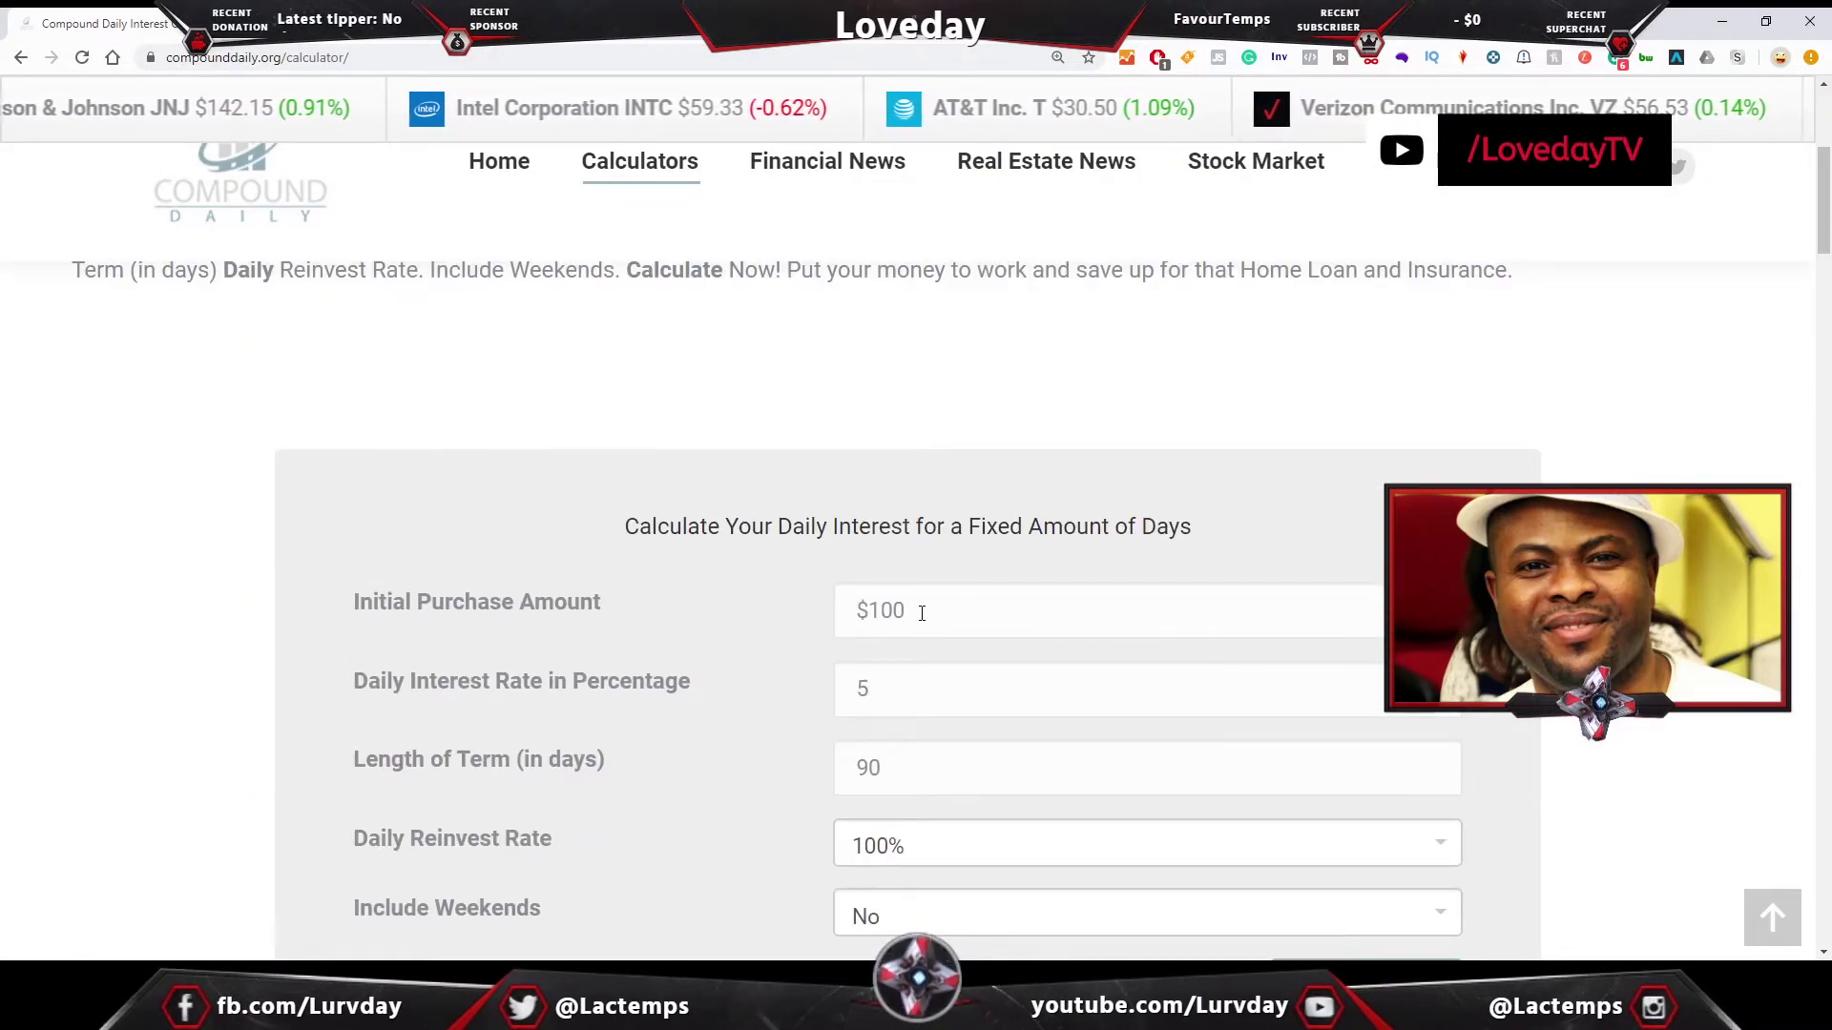
pyautogui.click(920, 611)
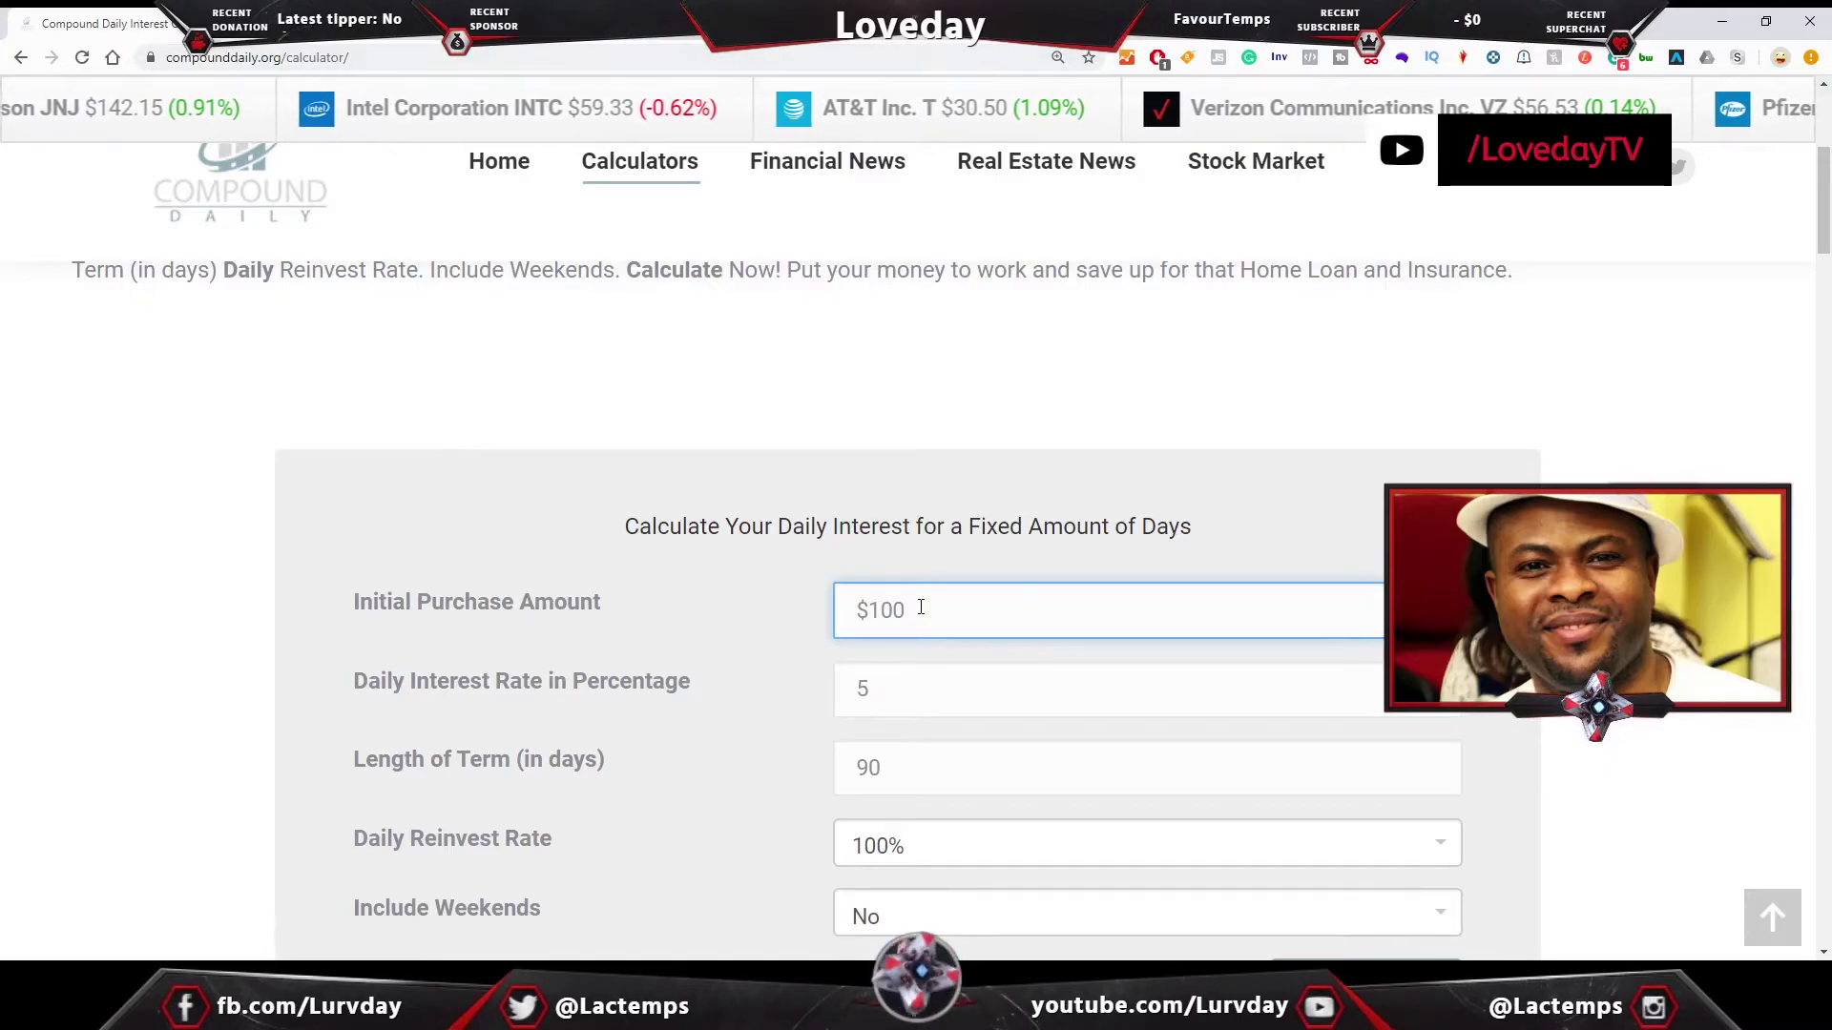
pyautogui.scroll(-20, 906, 611)
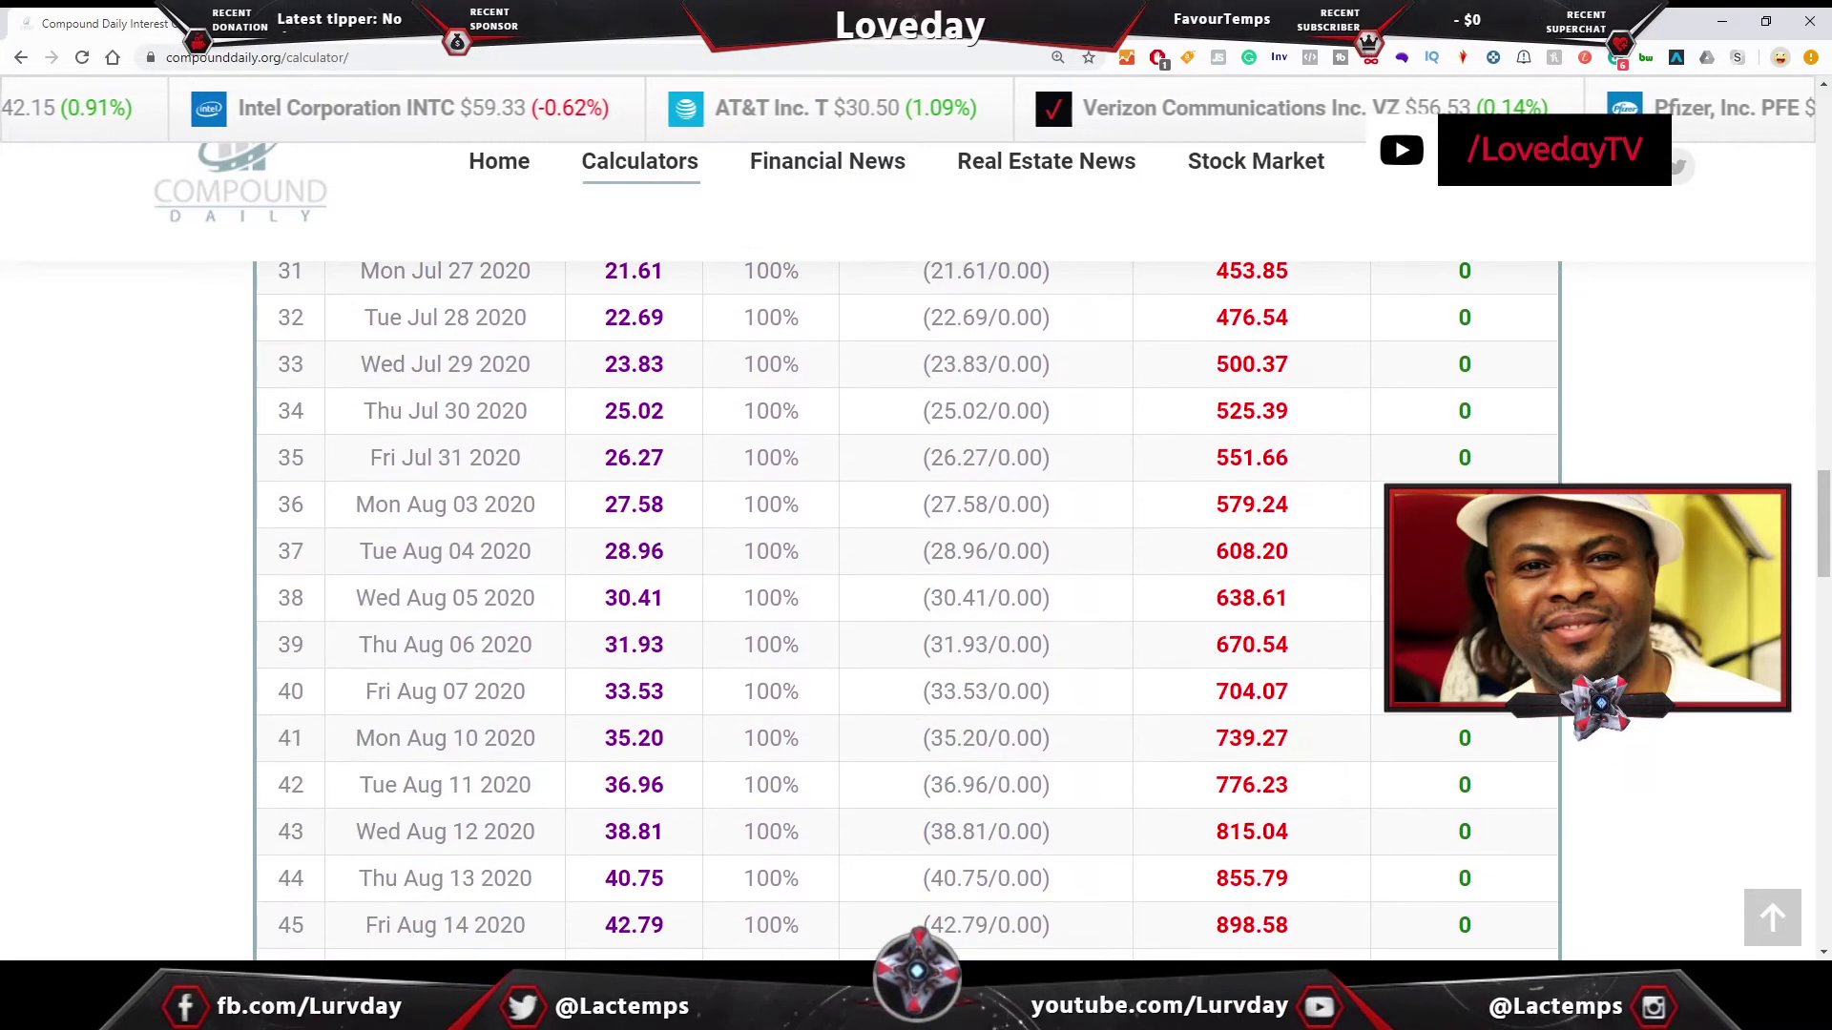
pyautogui.scroll(-16, 1205, 561)
pyautogui.scroll(6, 1205, 561)
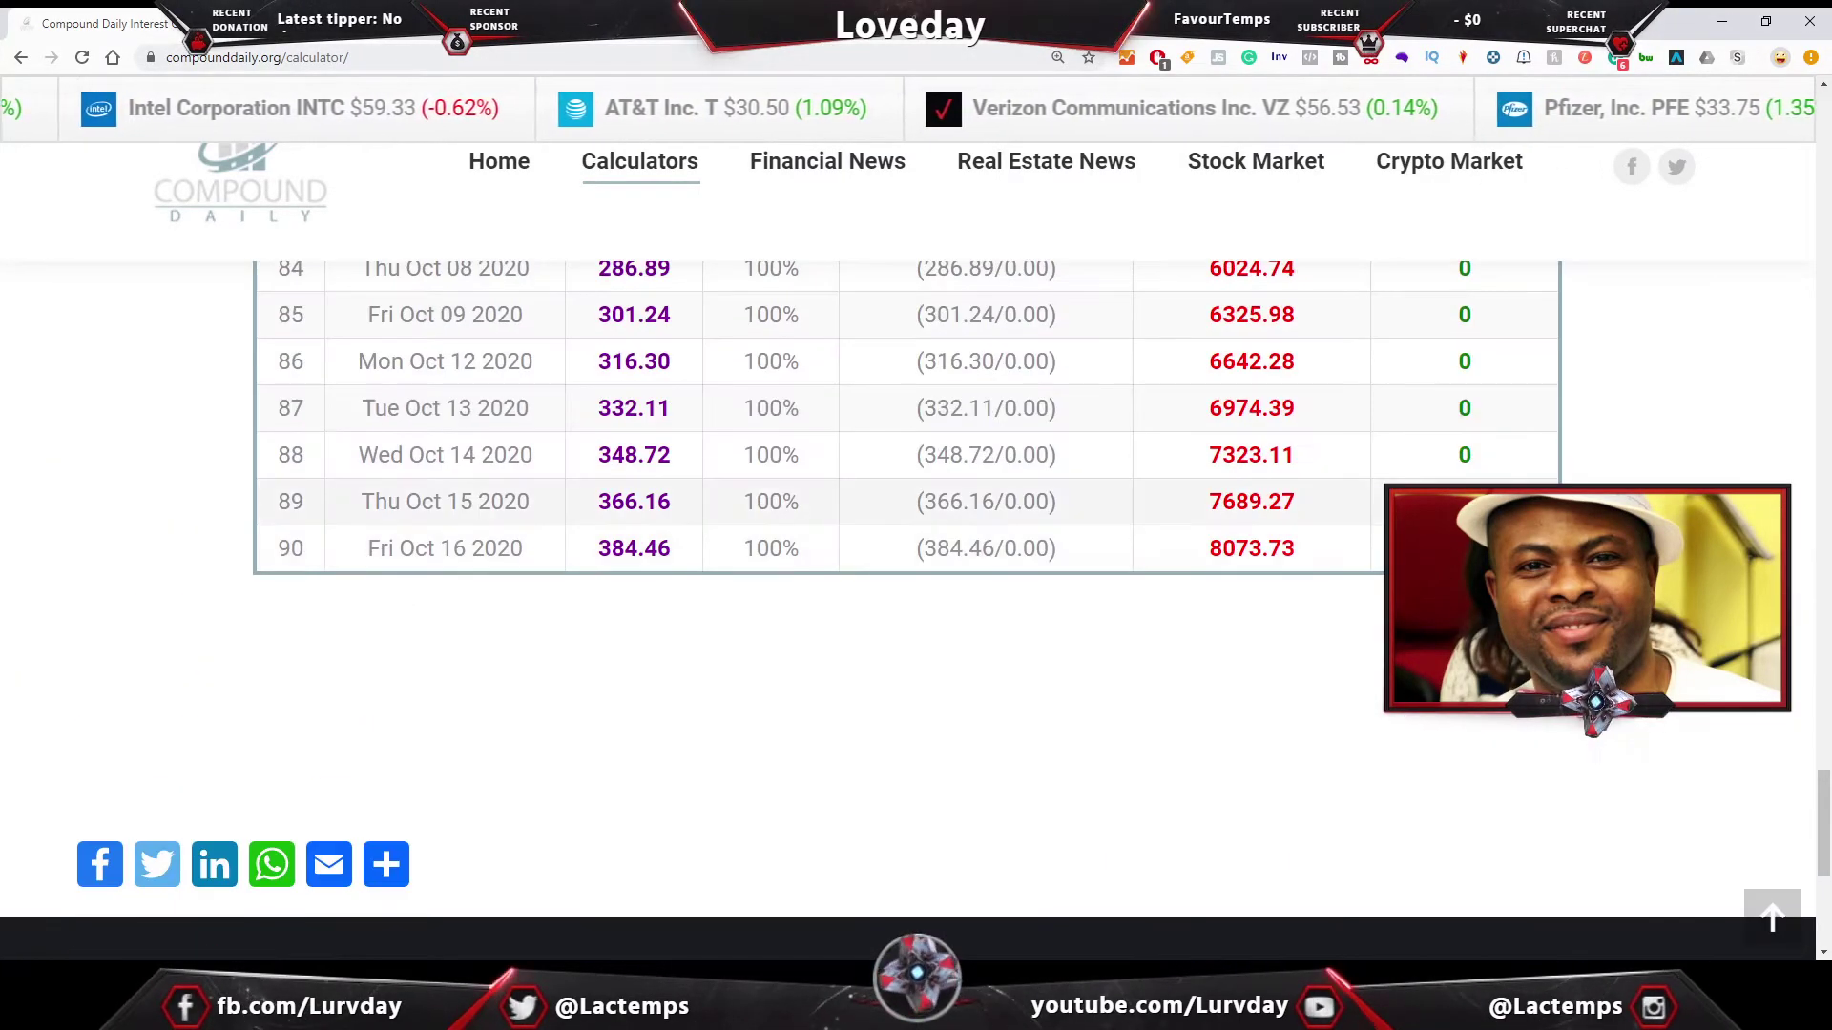
pyautogui.moveTo(1205, 561); pyautogui.dragTo(1252, 555)
pyautogui.scroll(20, 1364, 561)
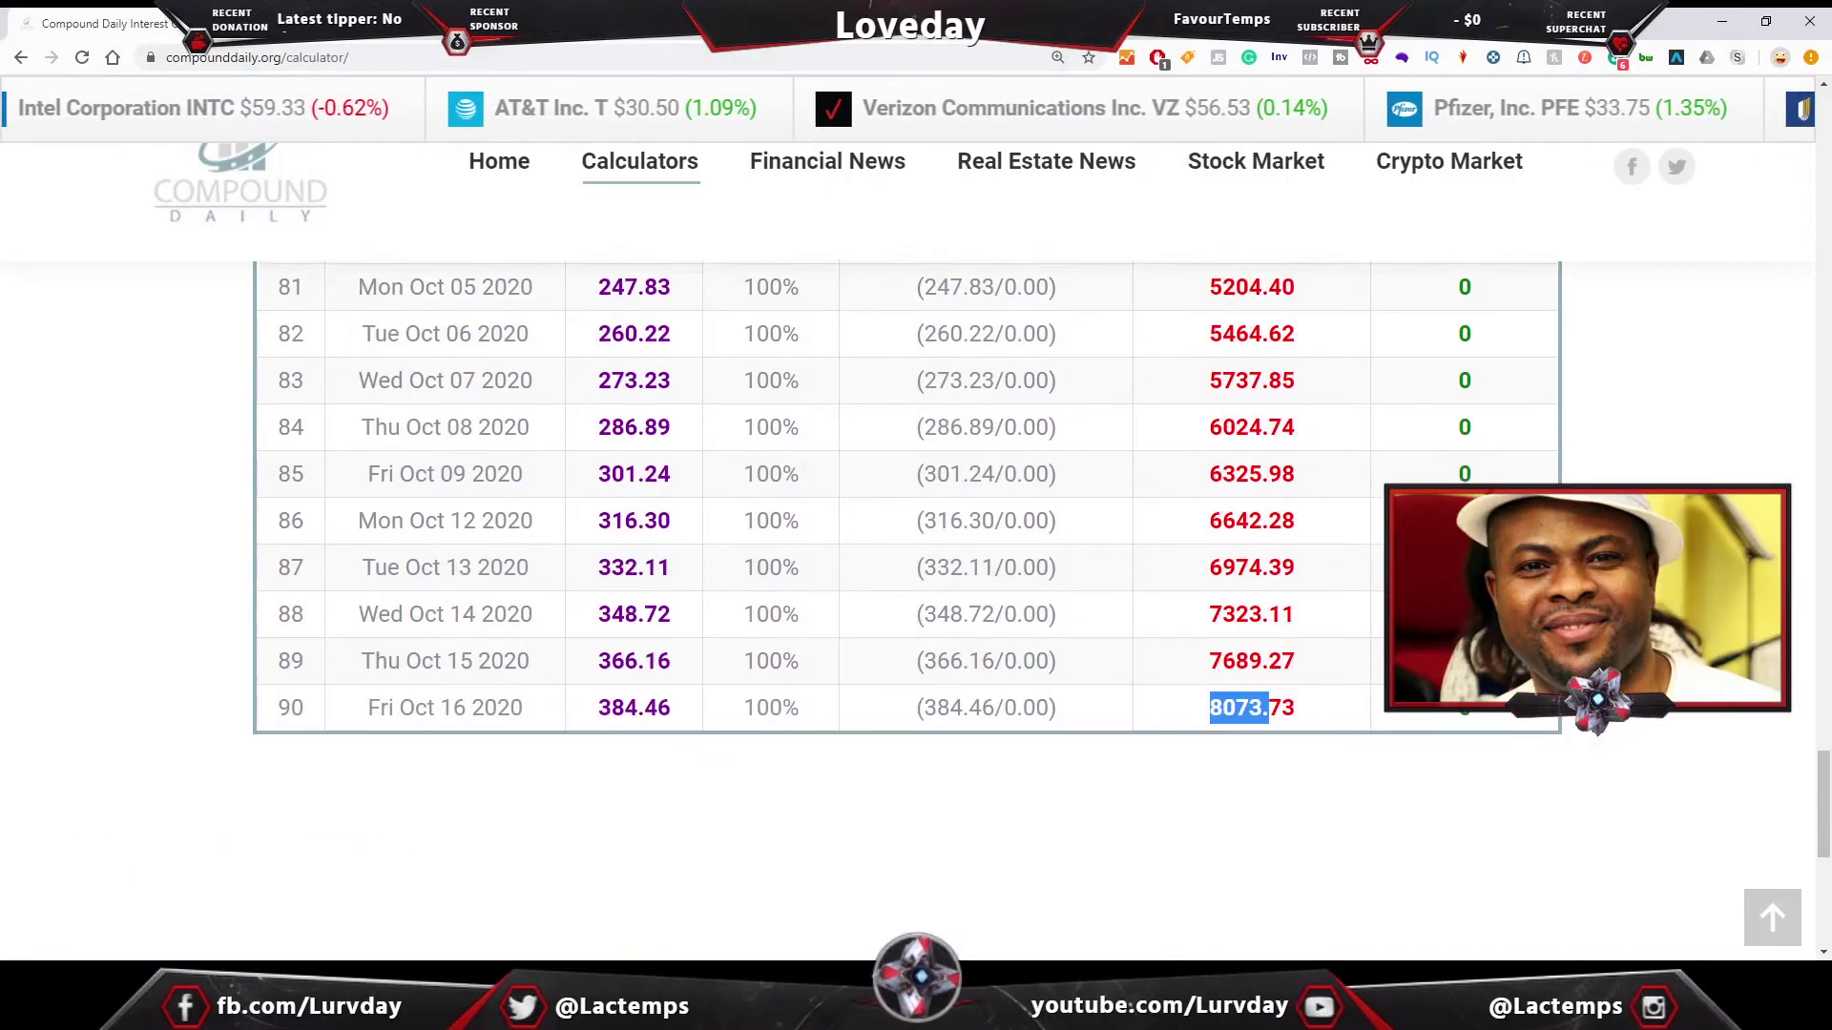
pyautogui.scroll(15, 884, 617)
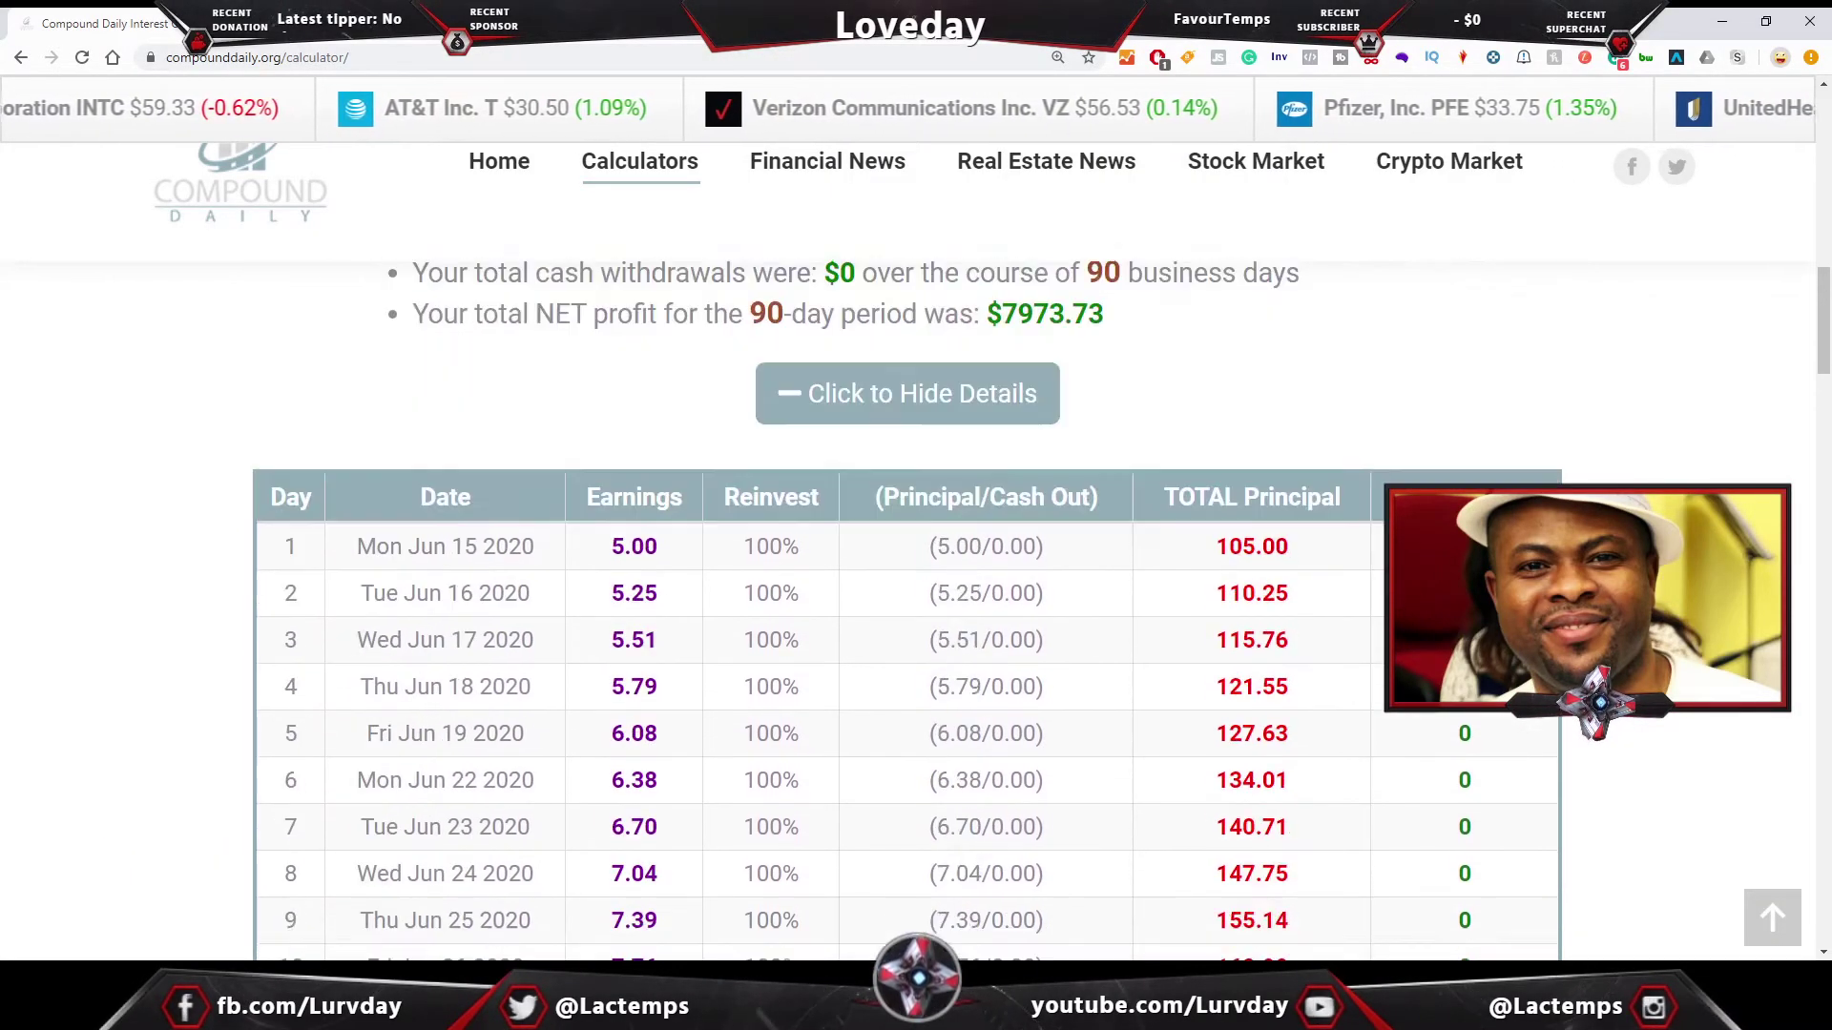
# Step: Change the initial purchase amount to 5000 and recalculate, reaching $403651.52
pyautogui.doubleClick(885, 617)
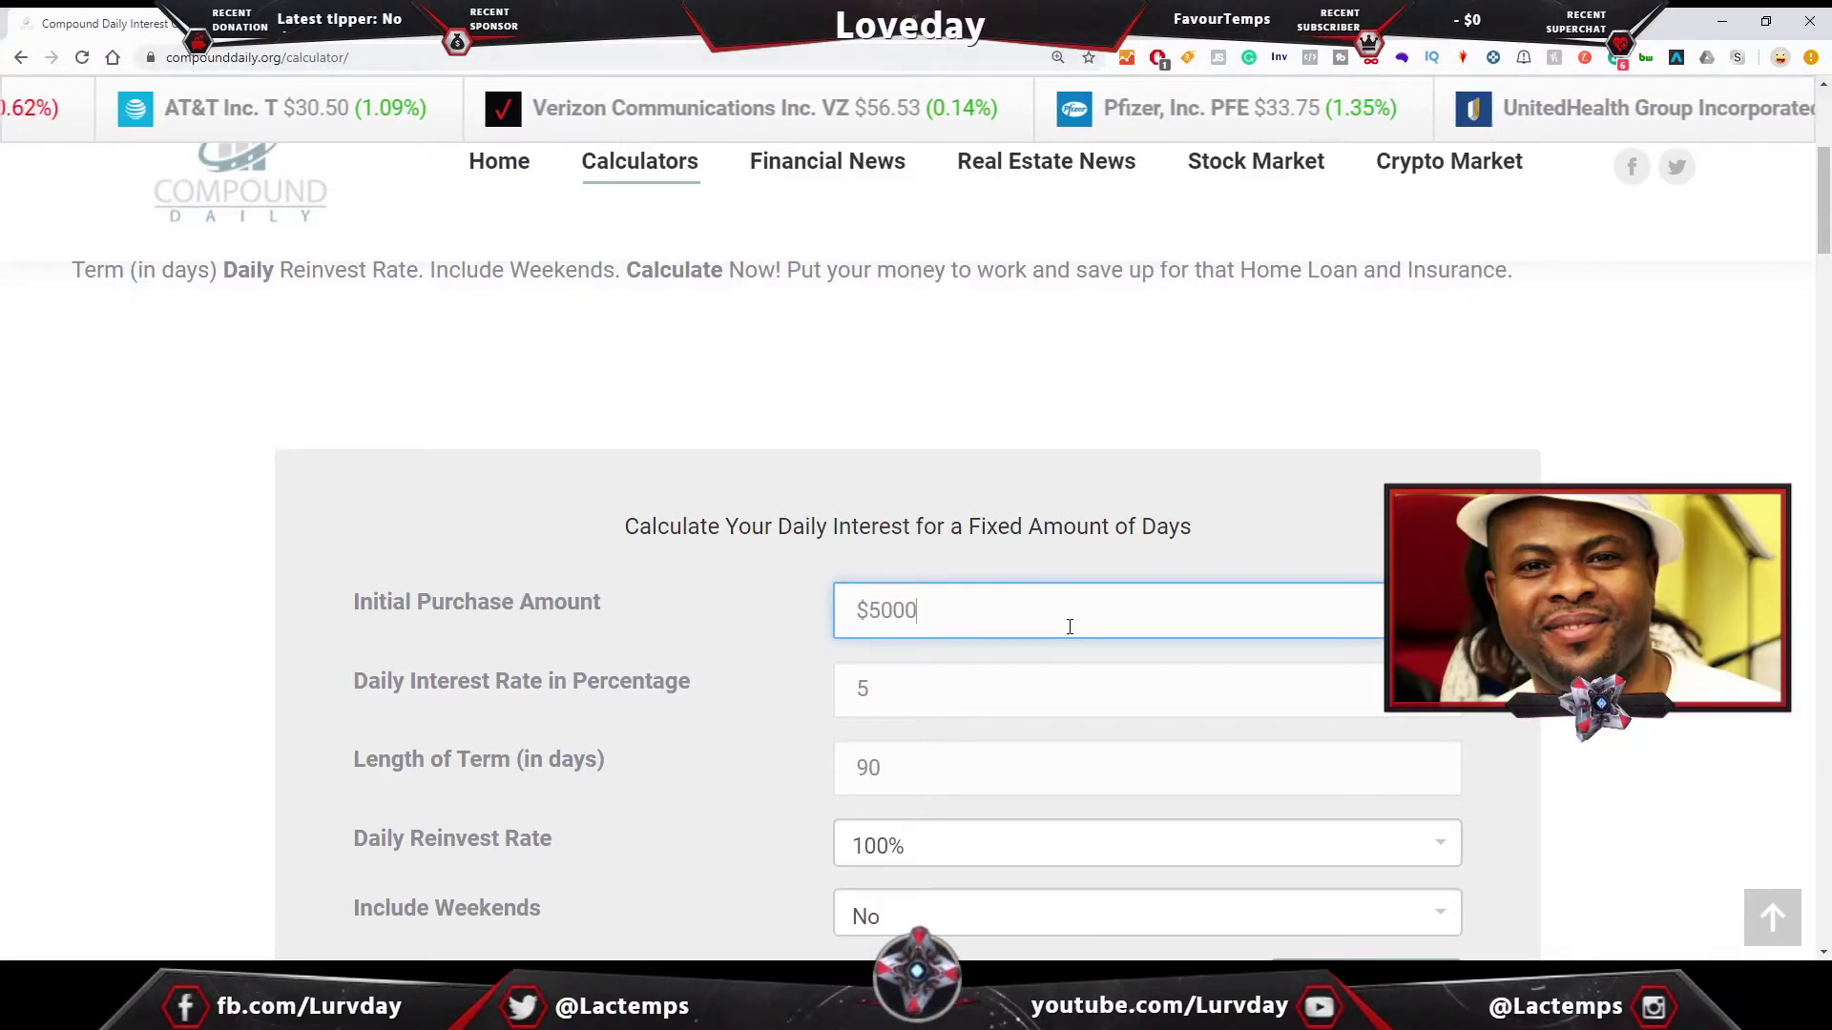
pyautogui.write('5000')
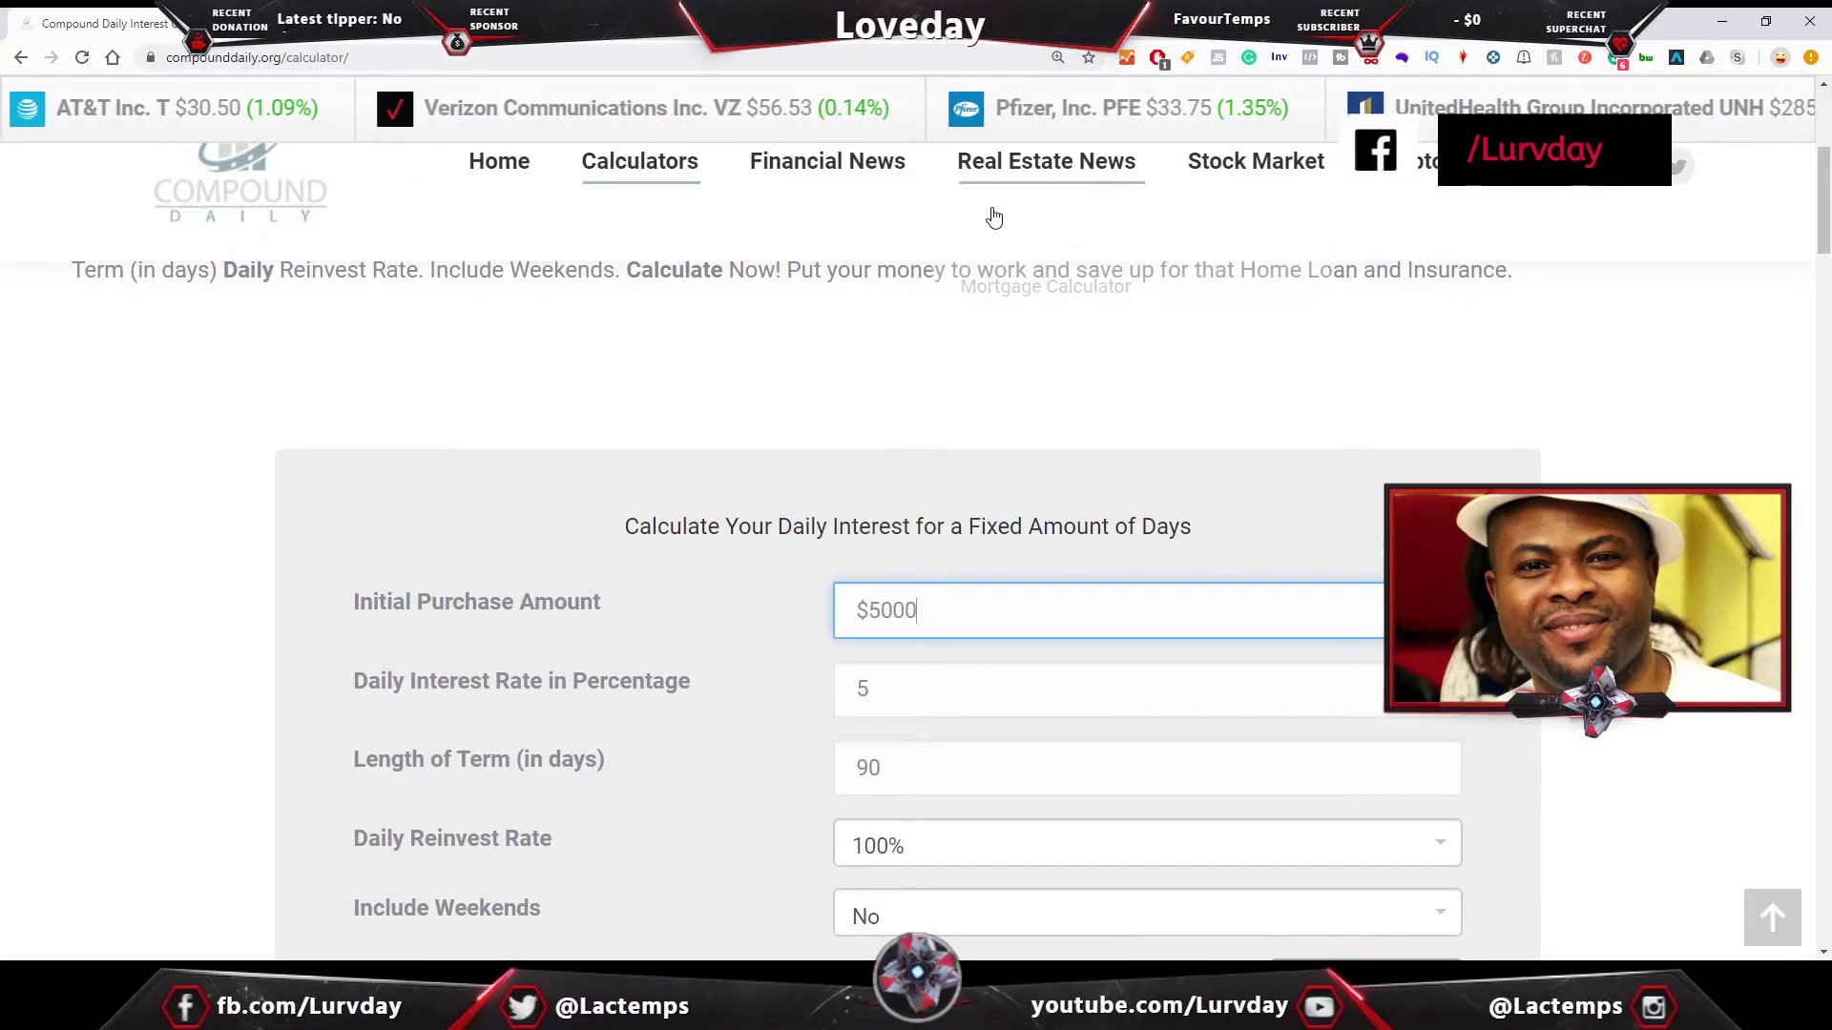
pyautogui.scroll(-2, 1054, 407)
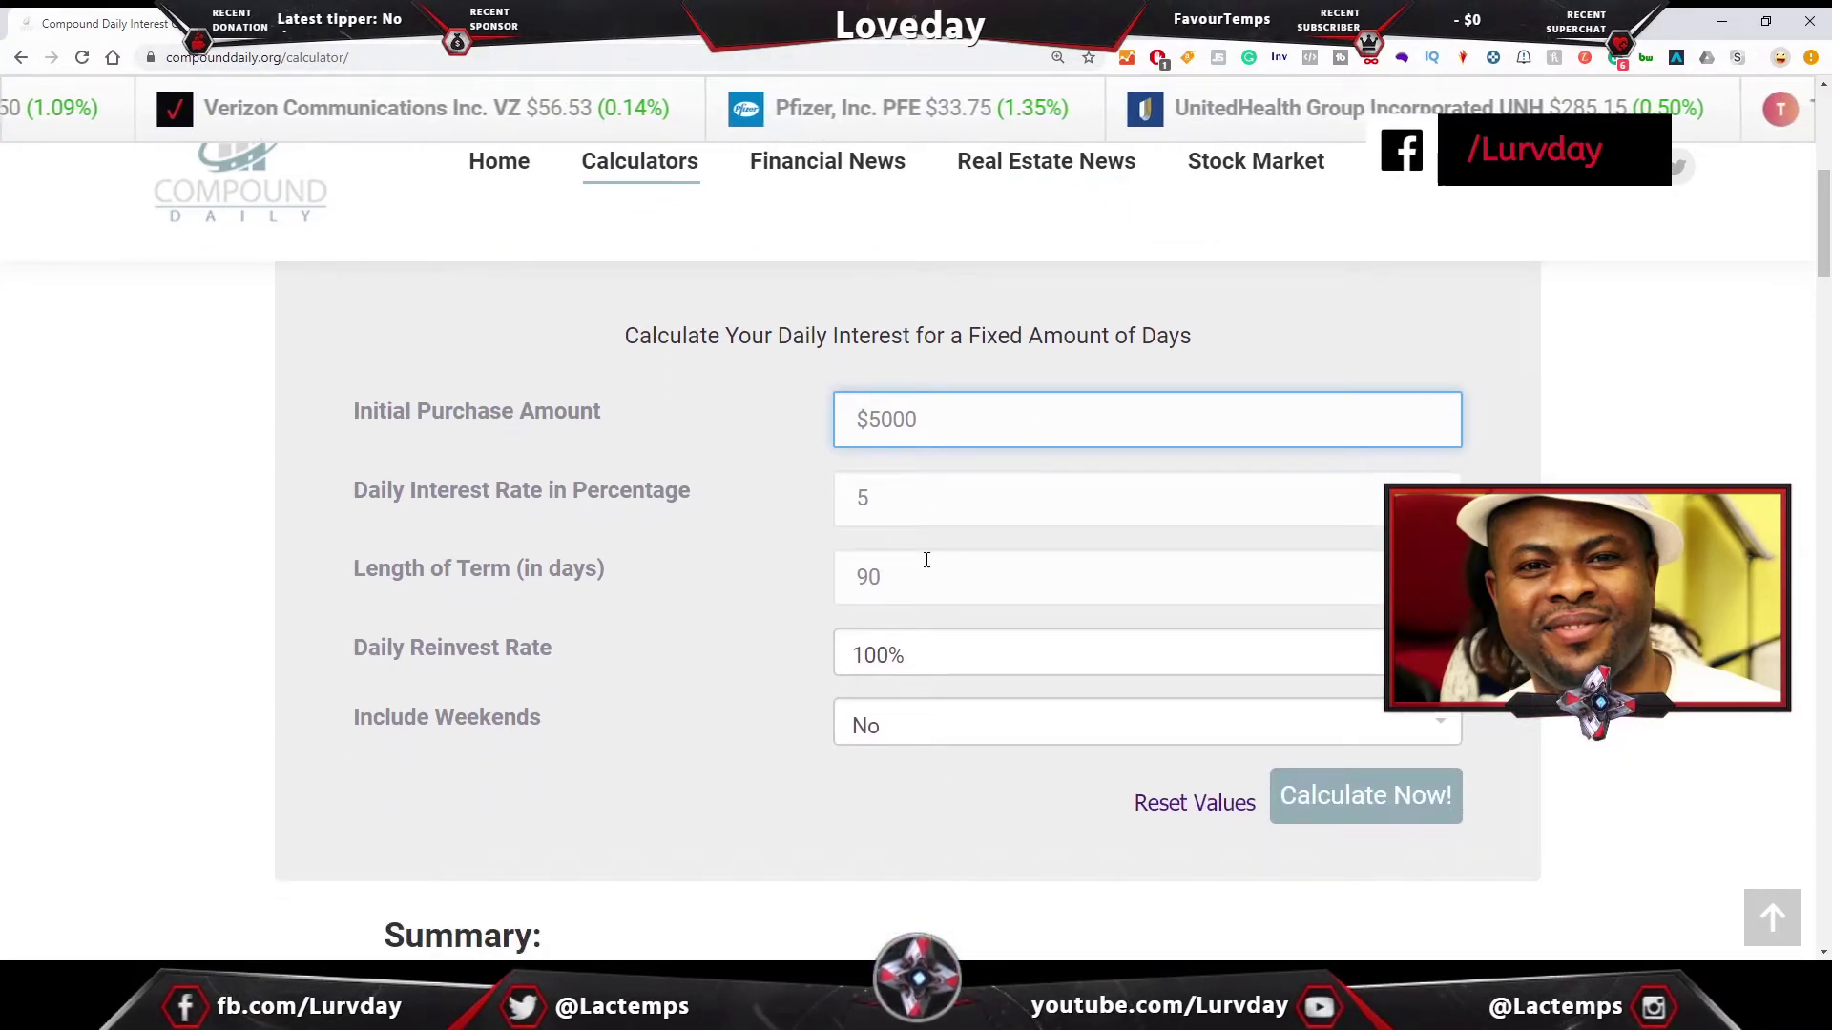
pyautogui.click(1352, 812)
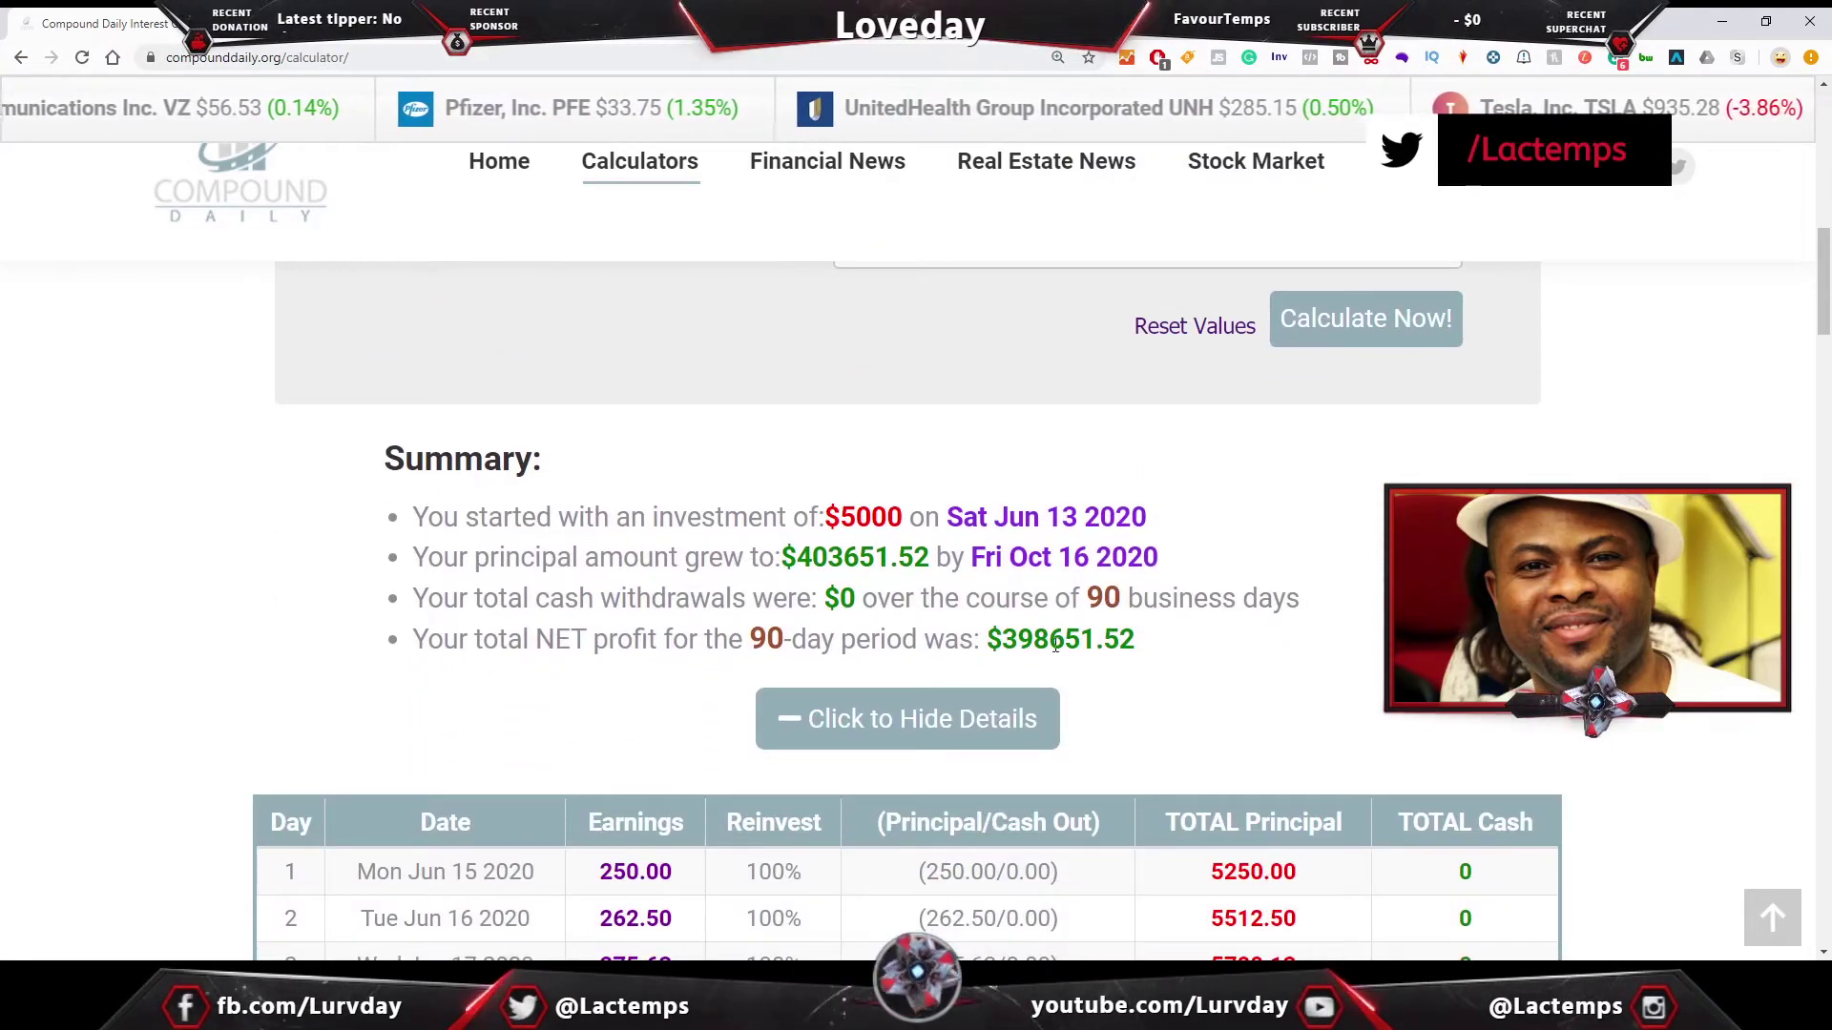
pyautogui.moveTo(799, 553); pyautogui.dragTo(845, 561)
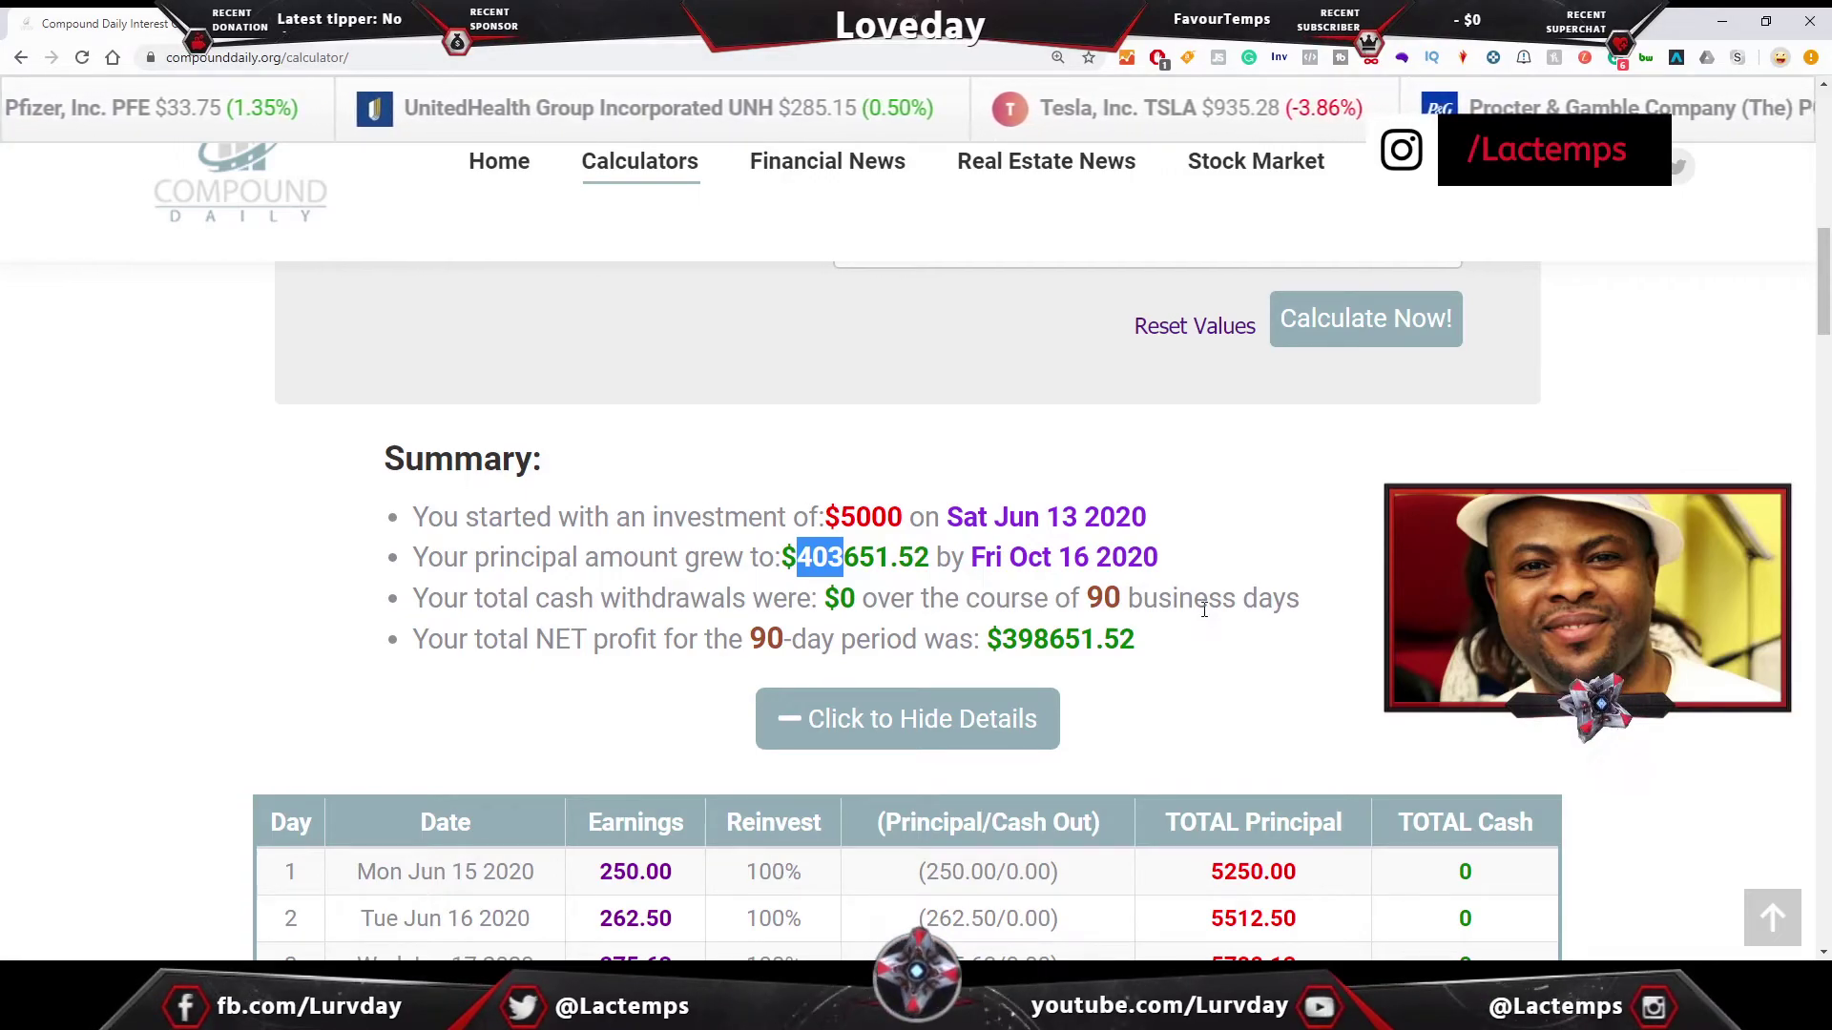
pyautogui.scroll(-6, 1312, 683)
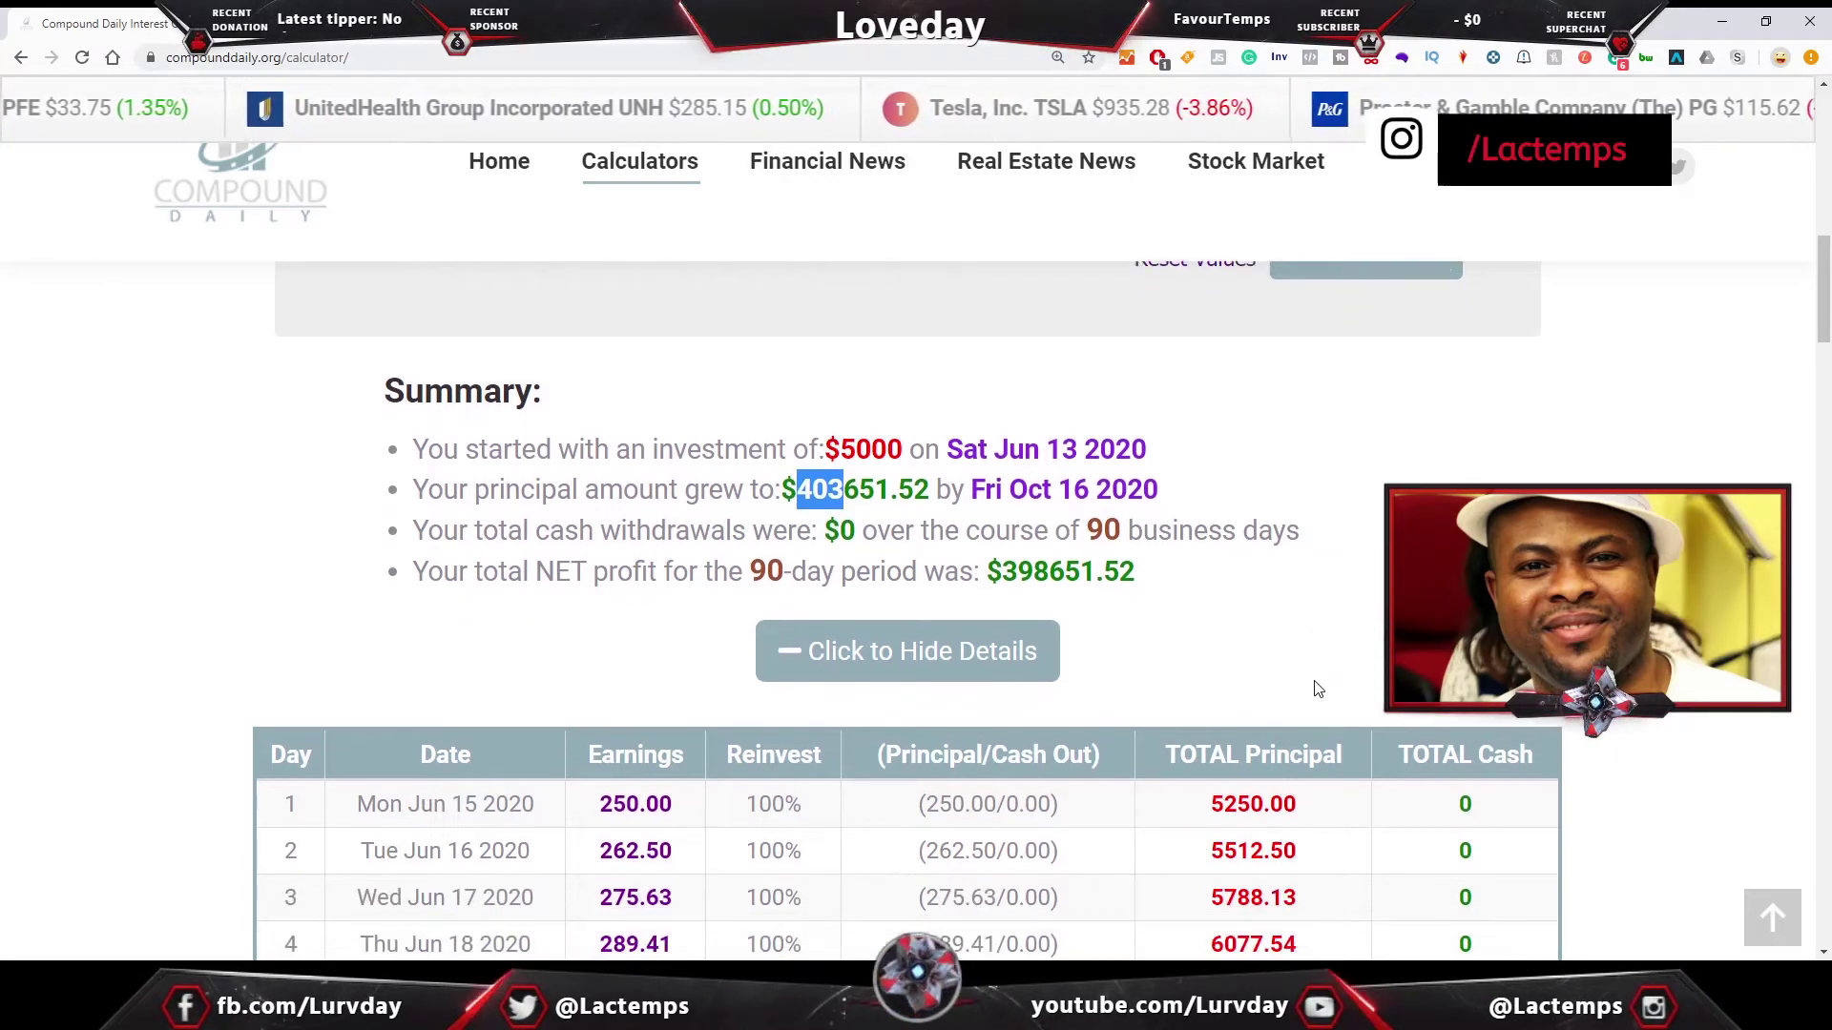
pyautogui.scroll(-20, 1317, 719)
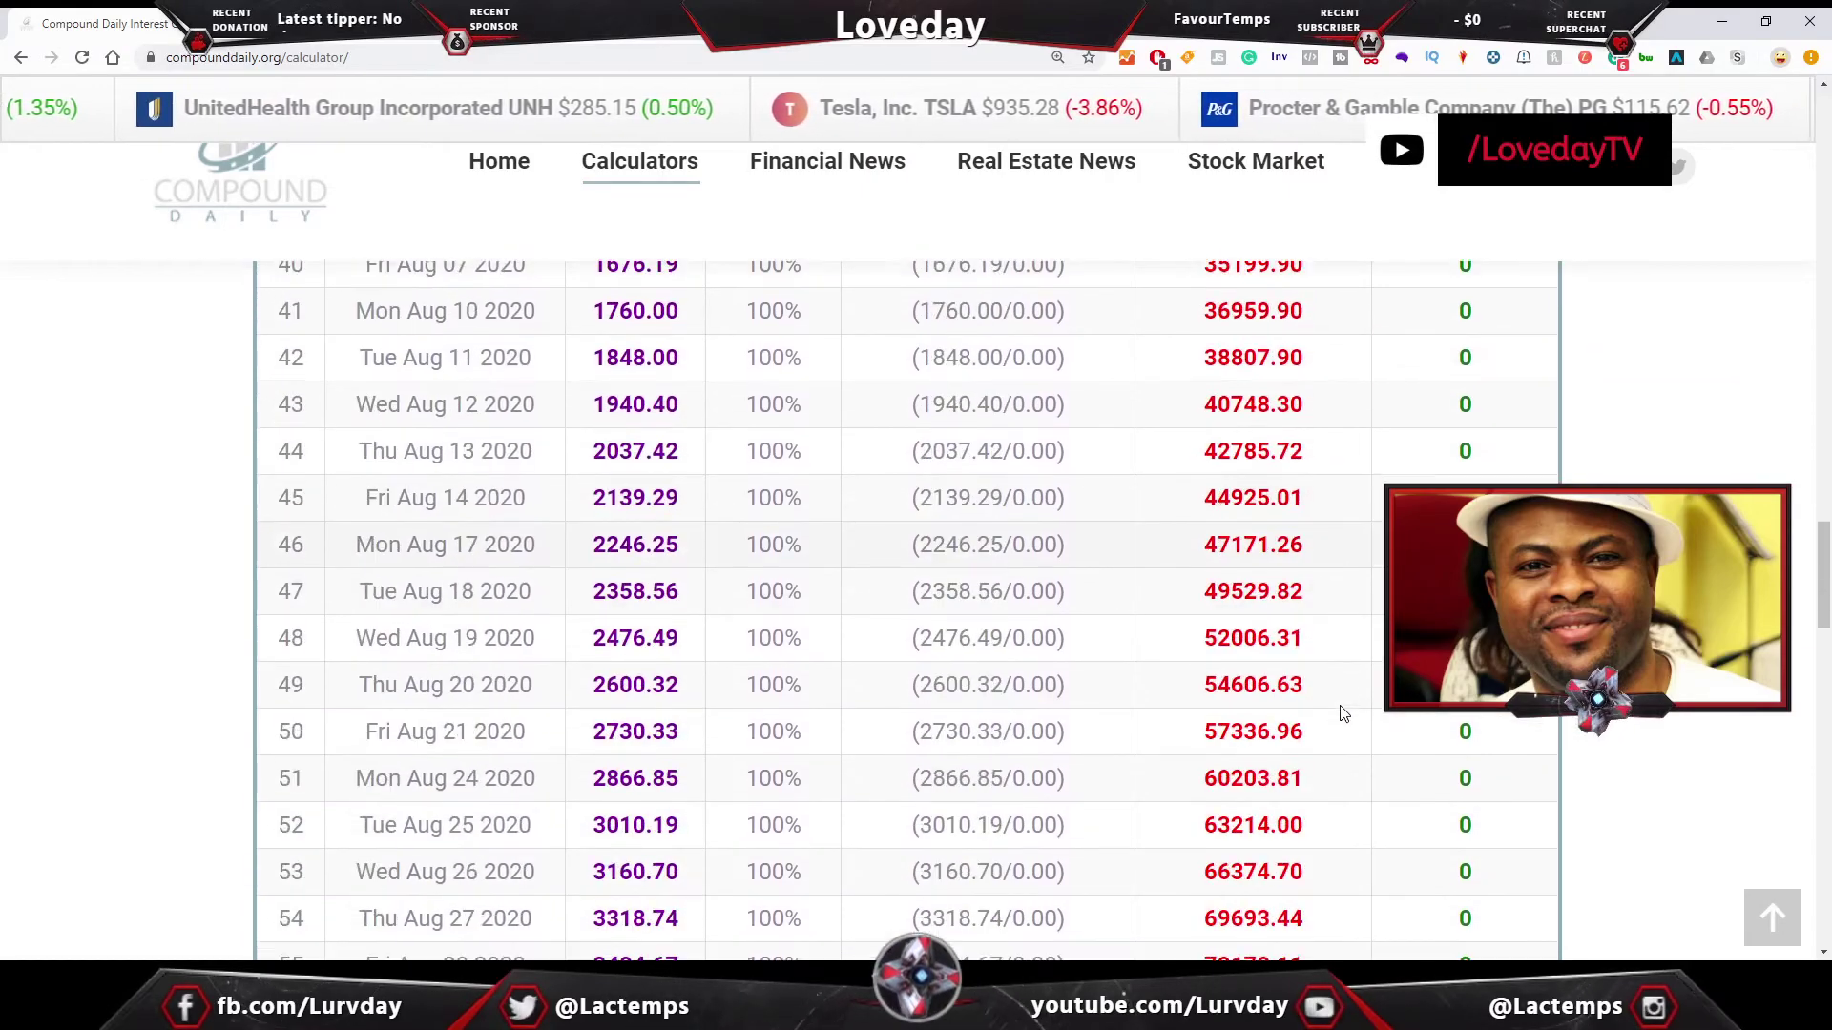
pyautogui.scroll(-13, 1351, 702)
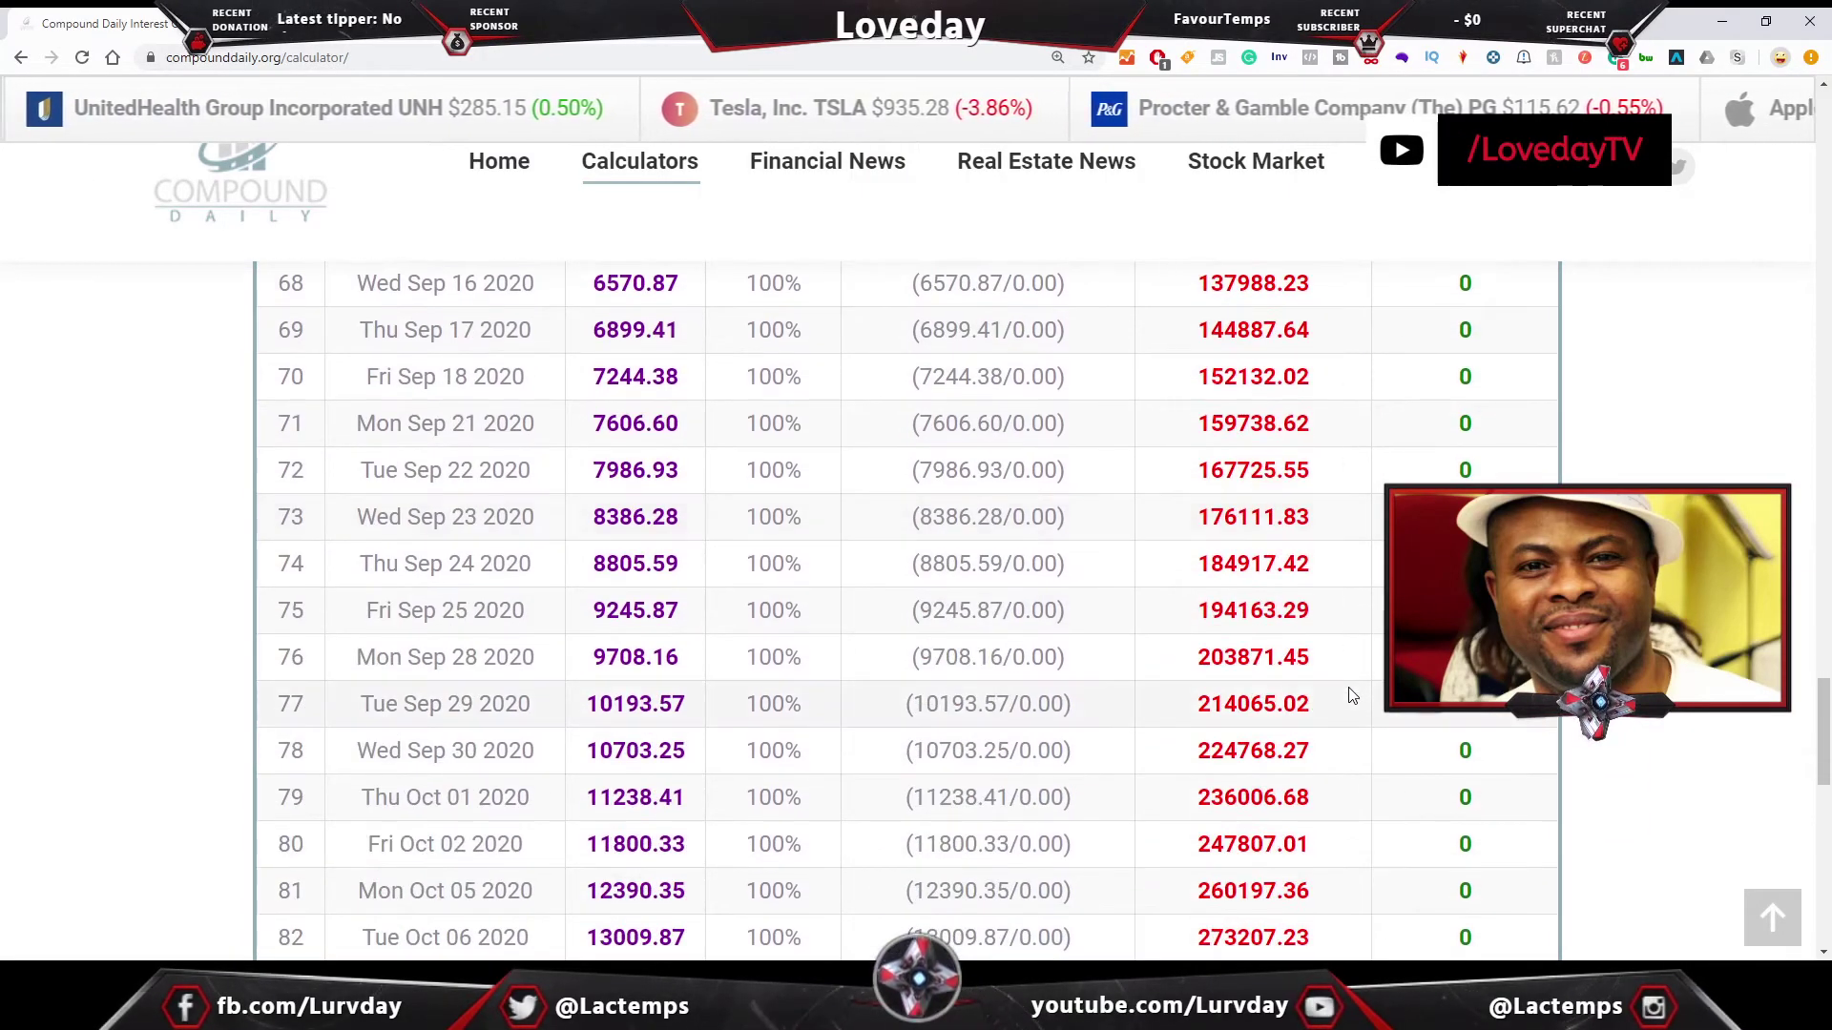
pyautogui.scroll(-3, 1356, 695)
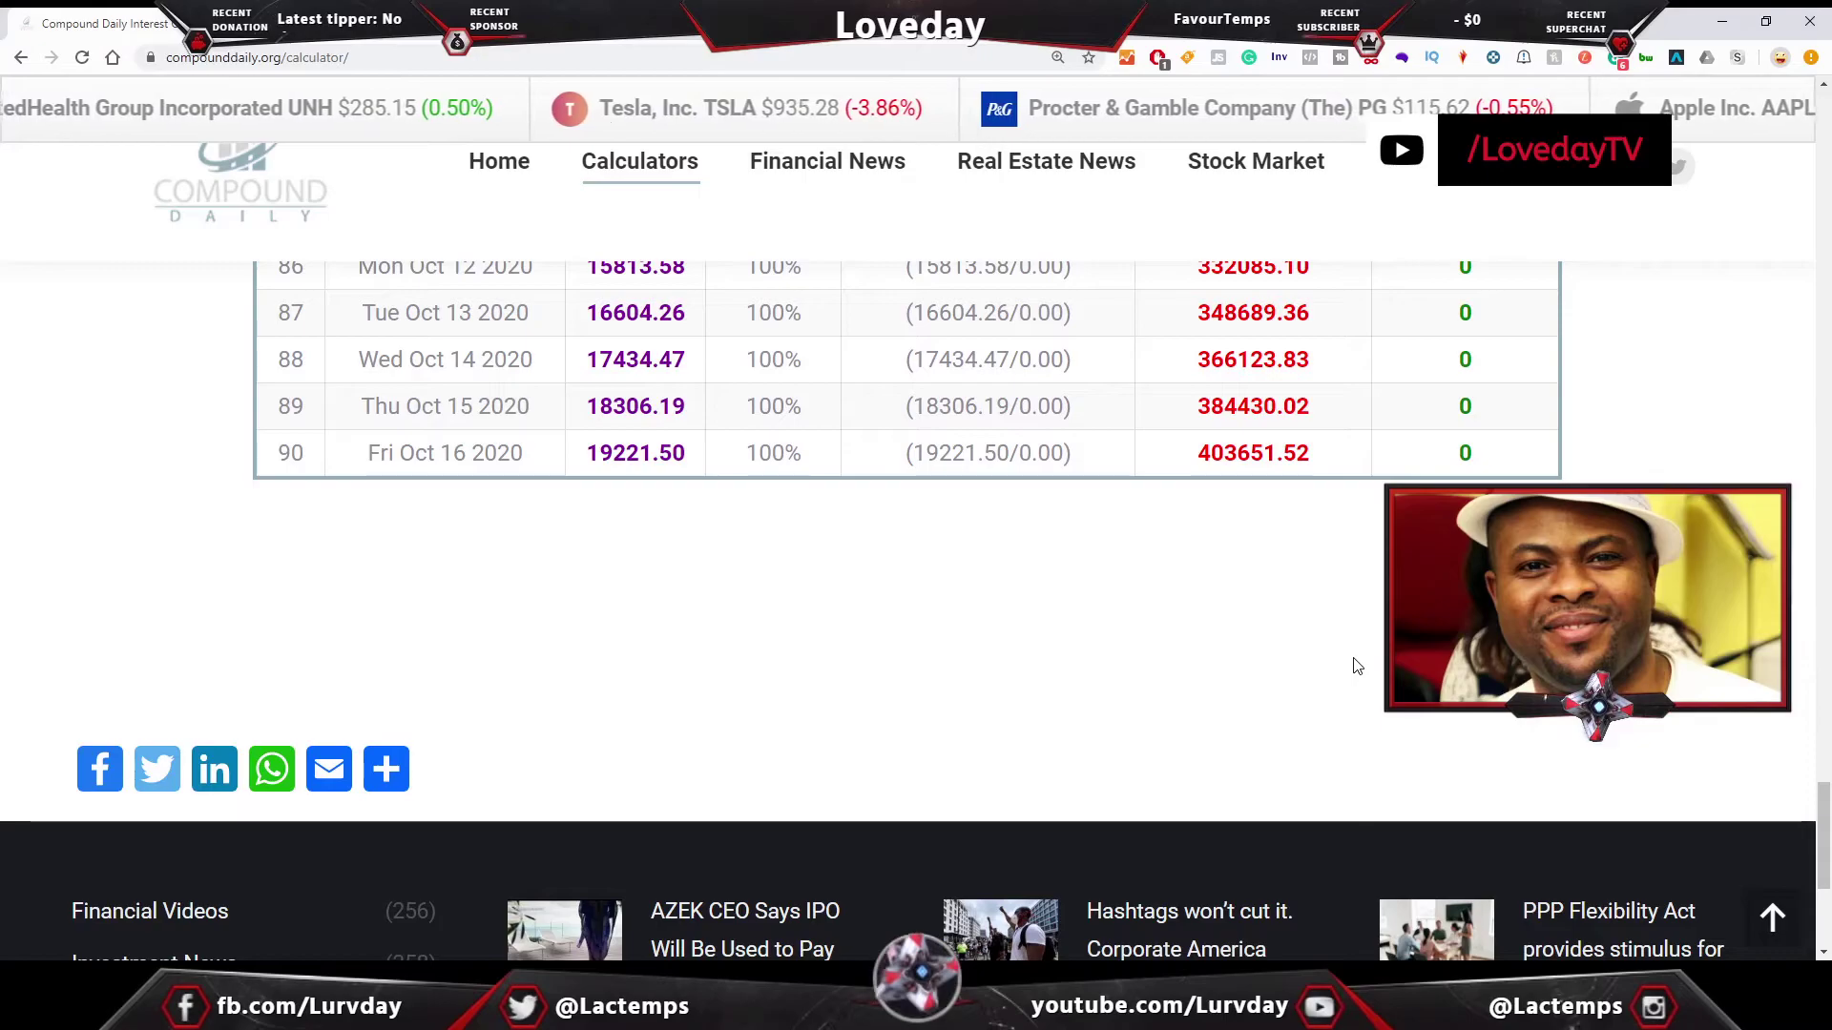
pyautogui.scroll(2, 1359, 667)
pyautogui.scroll(20, 1361, 657)
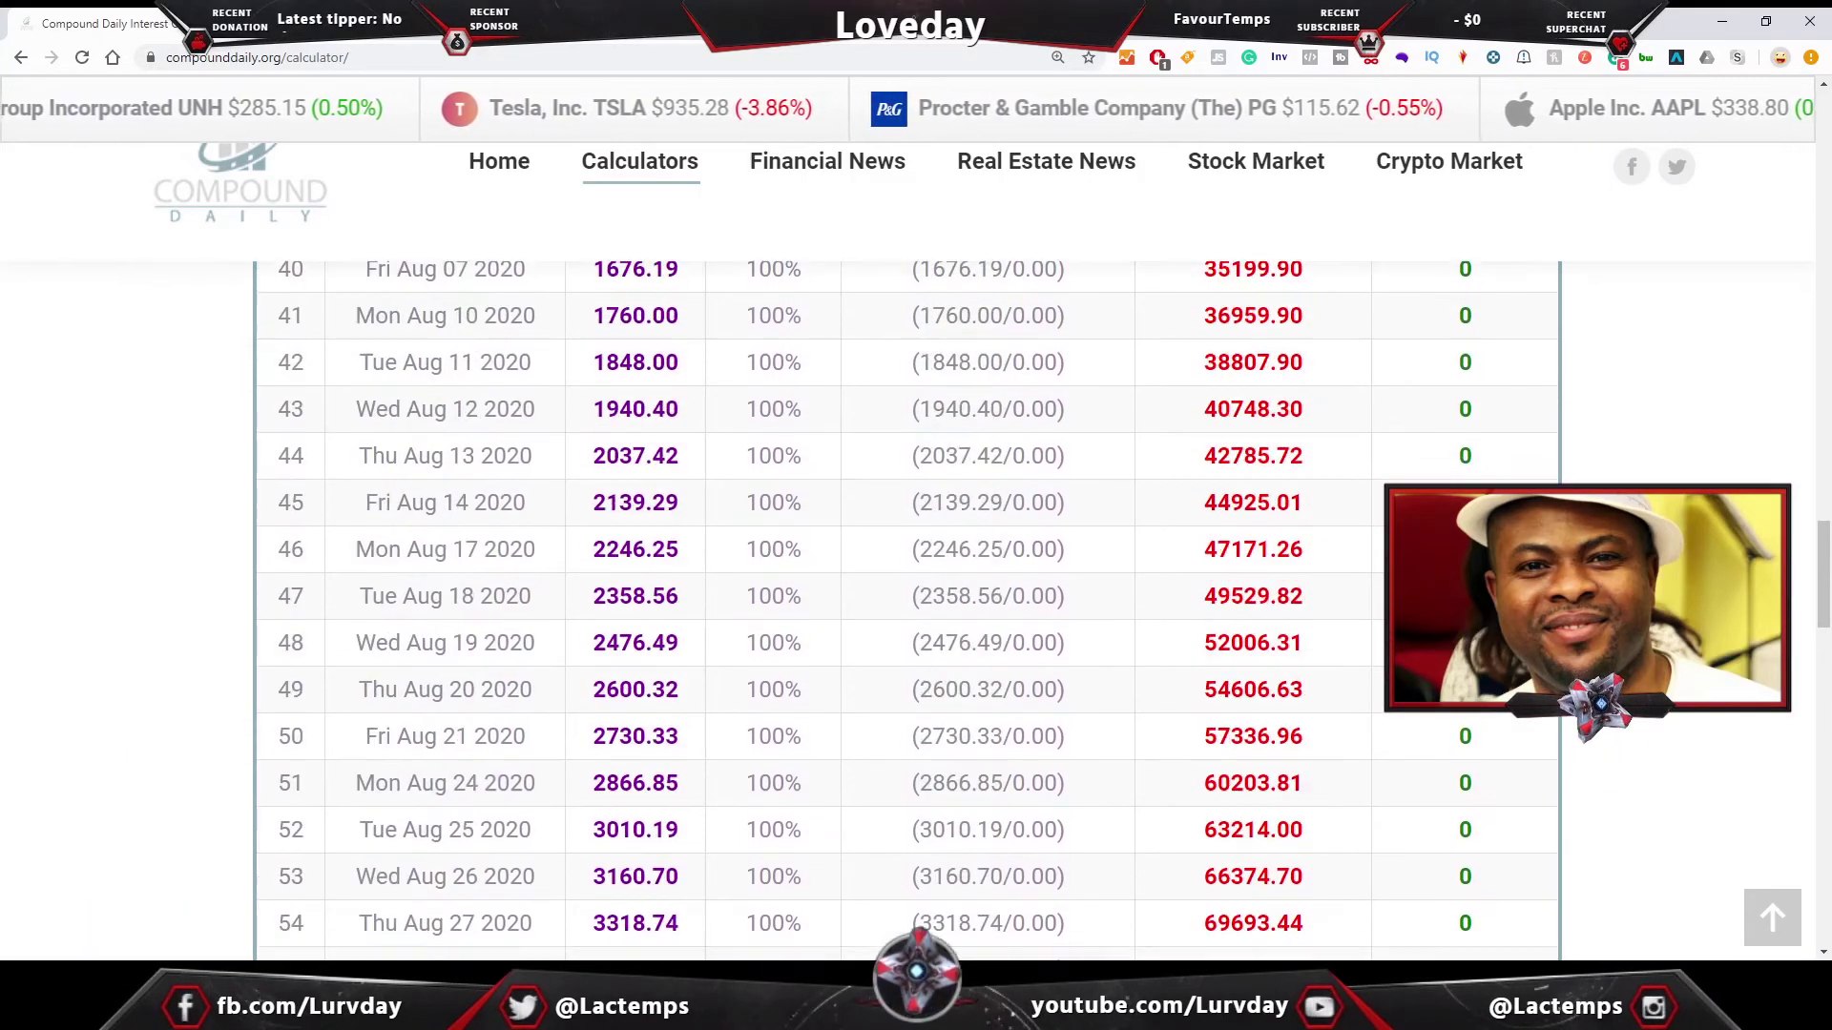
pyautogui.scroll(2, 1360, 631)
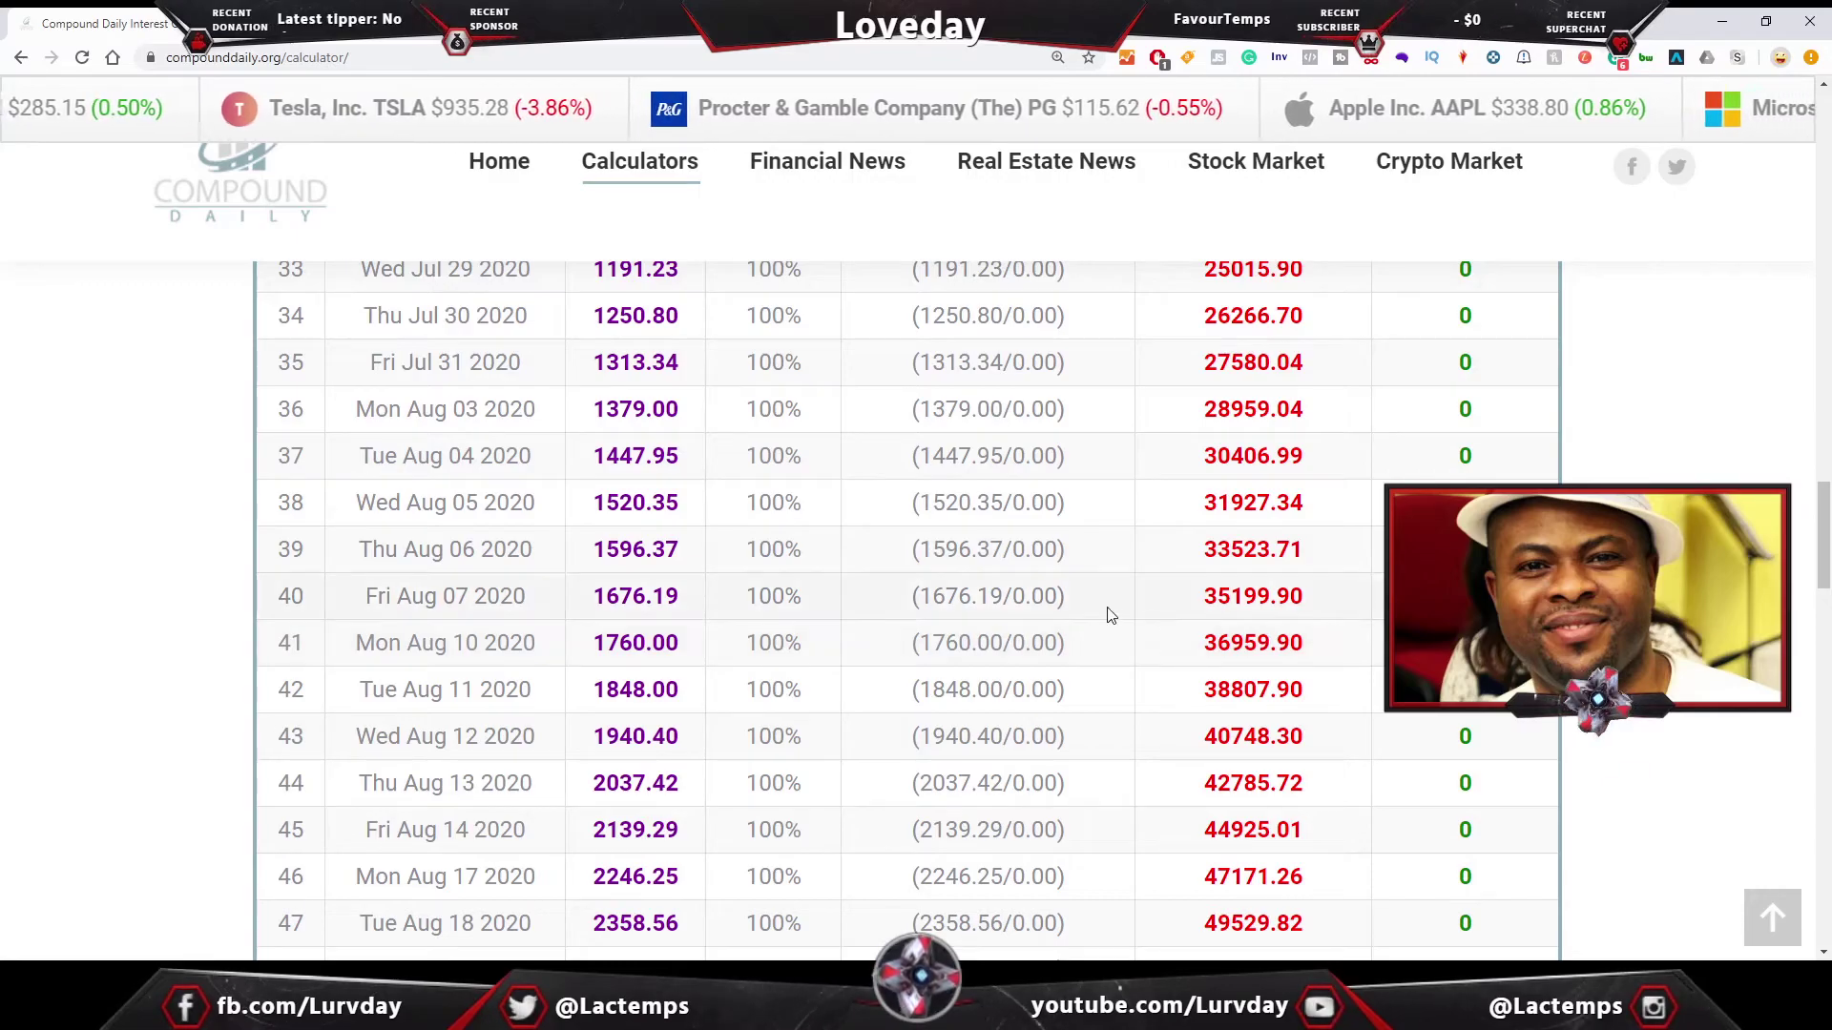
pyautogui.moveTo(275, 599); pyautogui.dragTo(1331, 599)
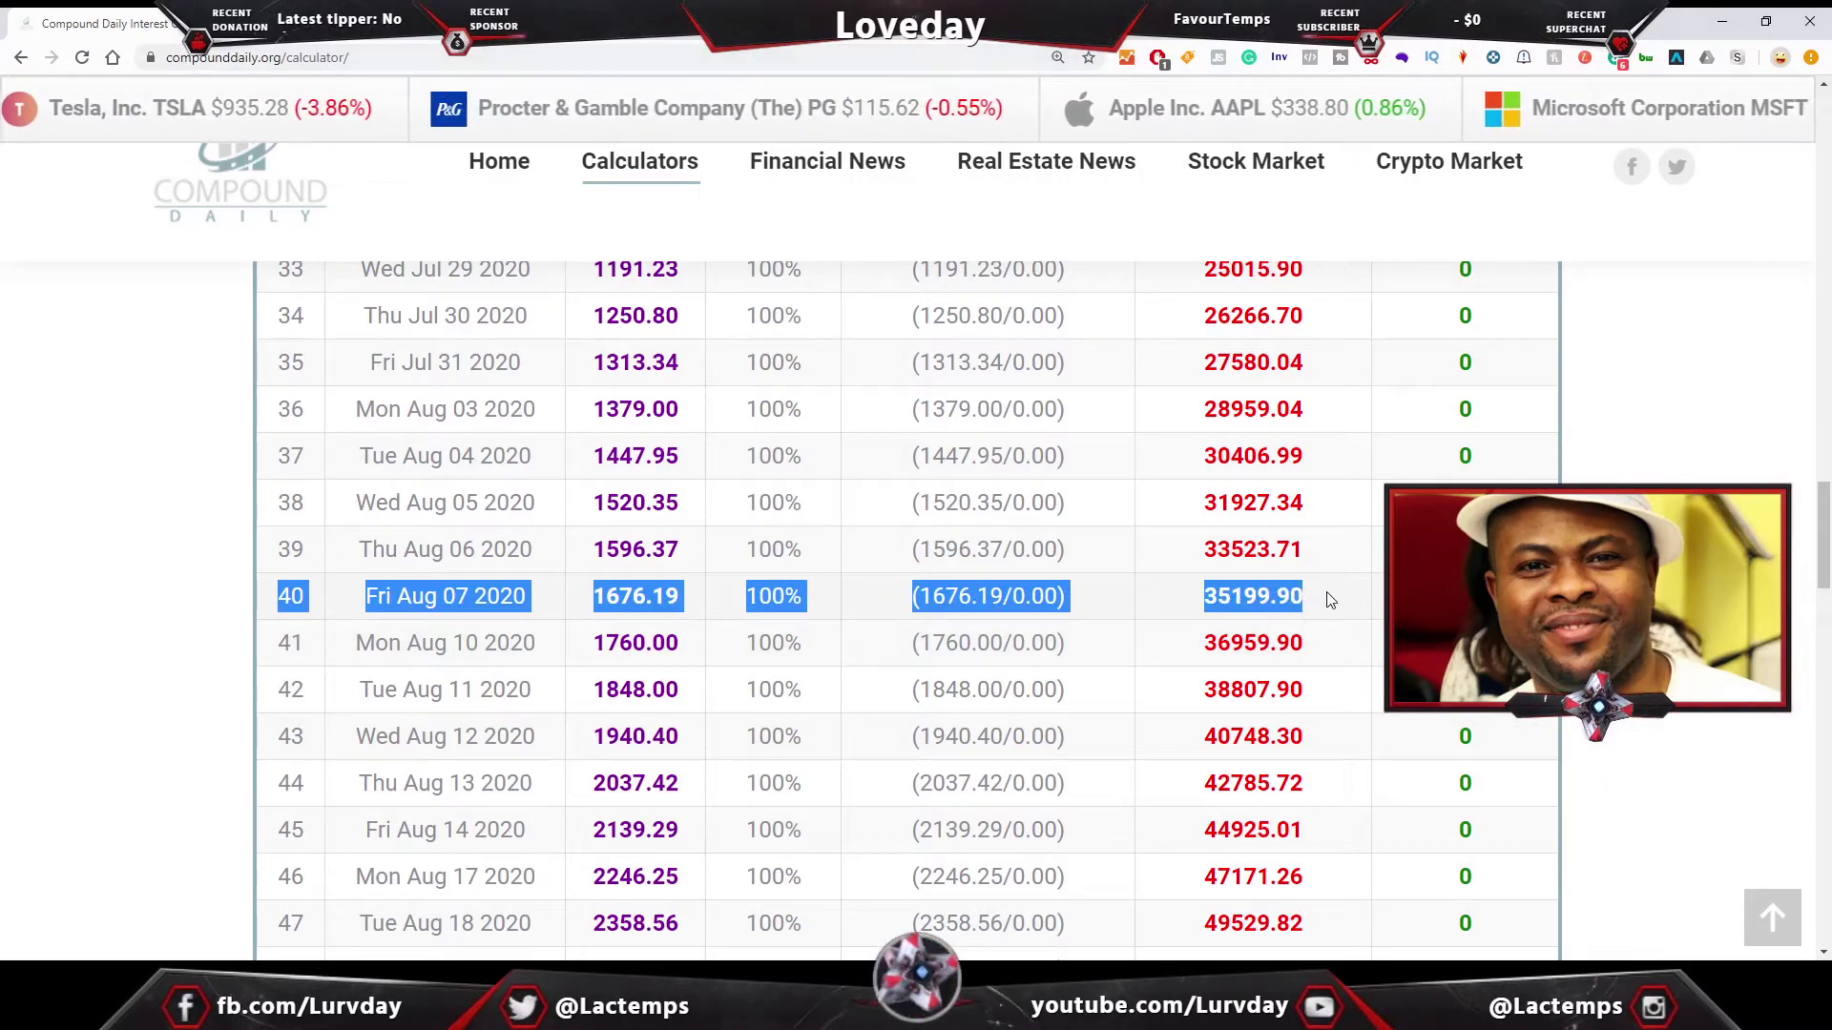
pyautogui.click(1242, 607)
pyautogui.moveTo(1202, 608); pyautogui.dragTo(1231, 599)
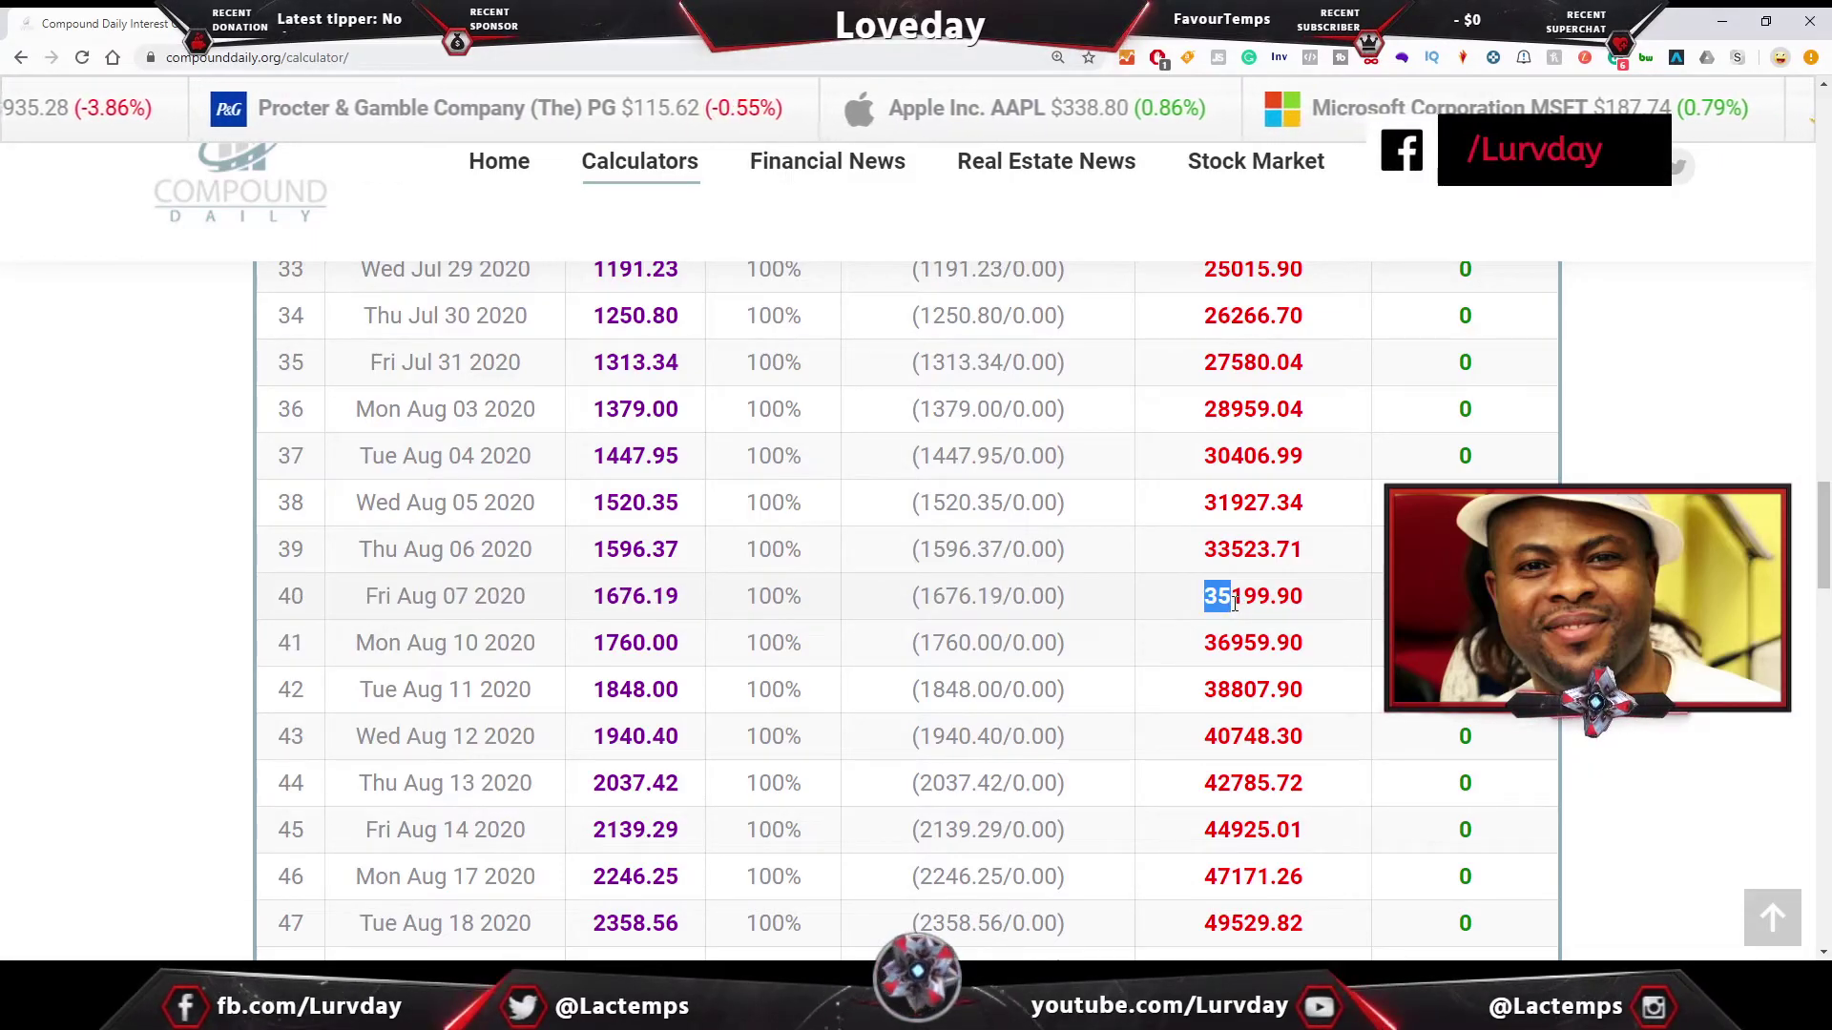